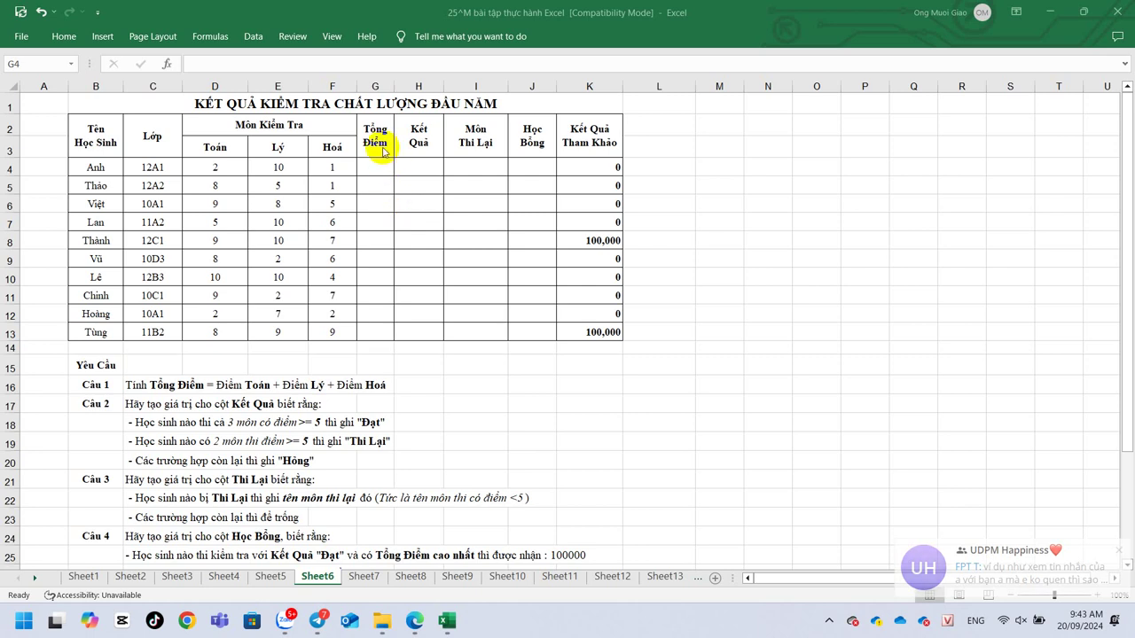
Enter =SUM(D4:F4) in G4 to total the first student's Toán, Lý and Hoá
left_click(379, 166)
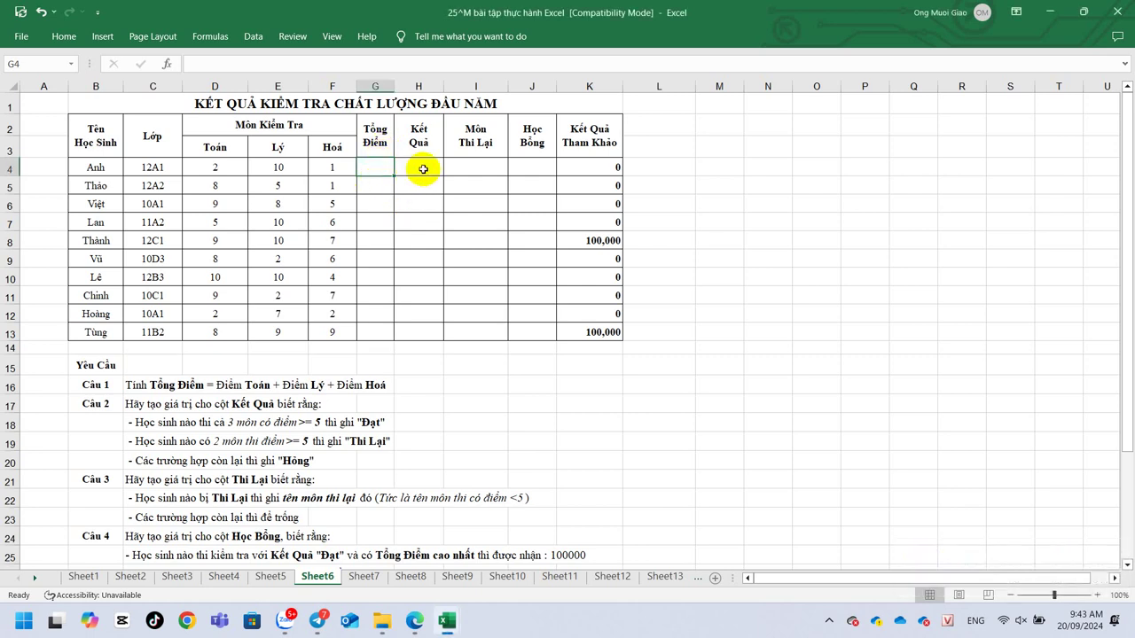
scroll(423, 170, "up", 1, "ctrl")
scroll(423, 170, "up", 1, "ctrl")
scroll(423, 169, "up", 1)
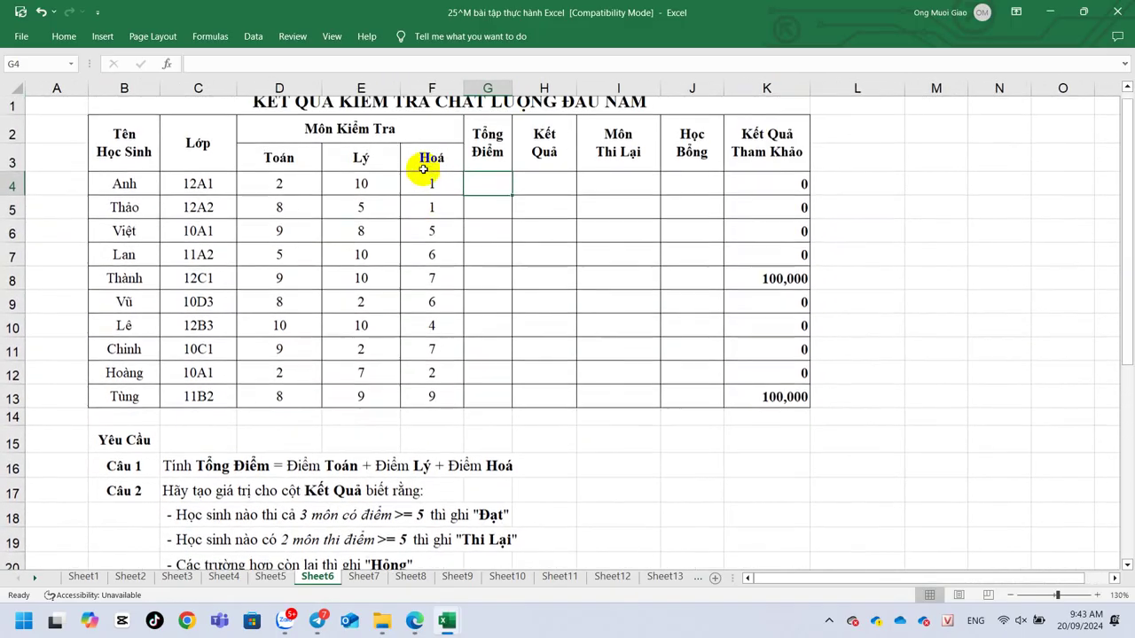
type("=")
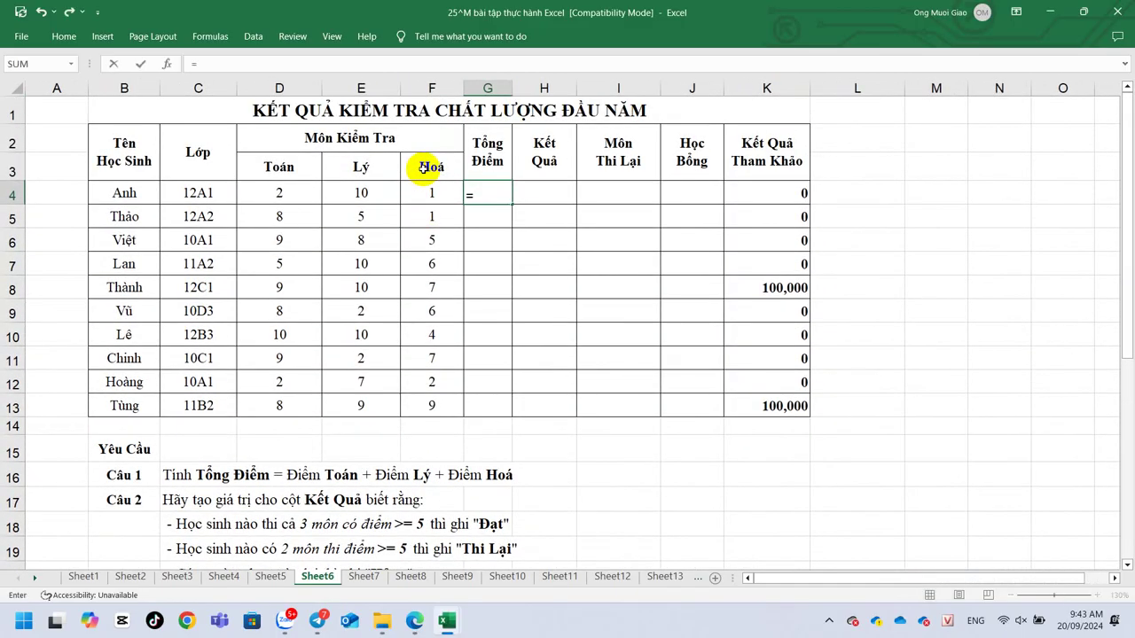
type("SUM(")
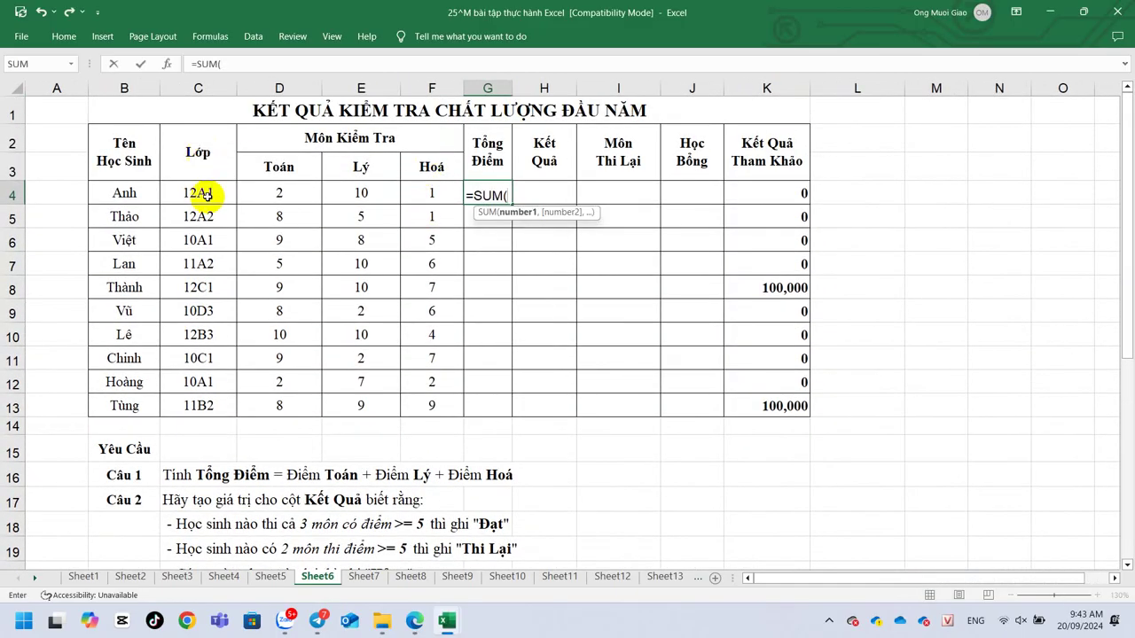
left_click_drag(280, 192, 411, 198)
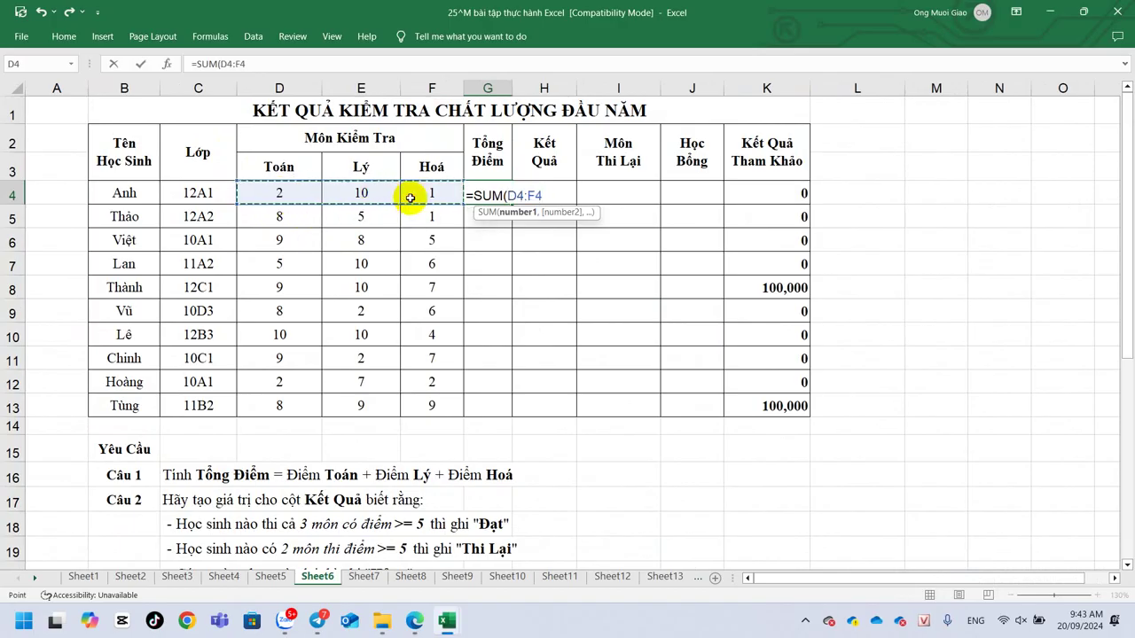
key("Return")
Copy the total formula down to G13 for every student
left_click(504, 195)
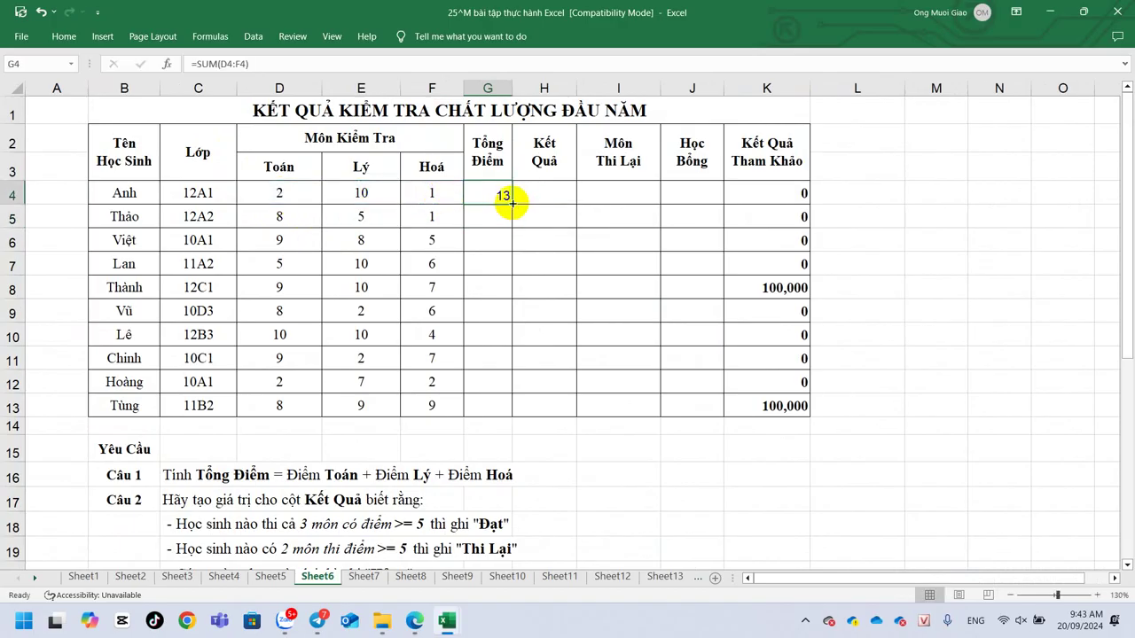
double_click(513, 203)
left_click(555, 193)
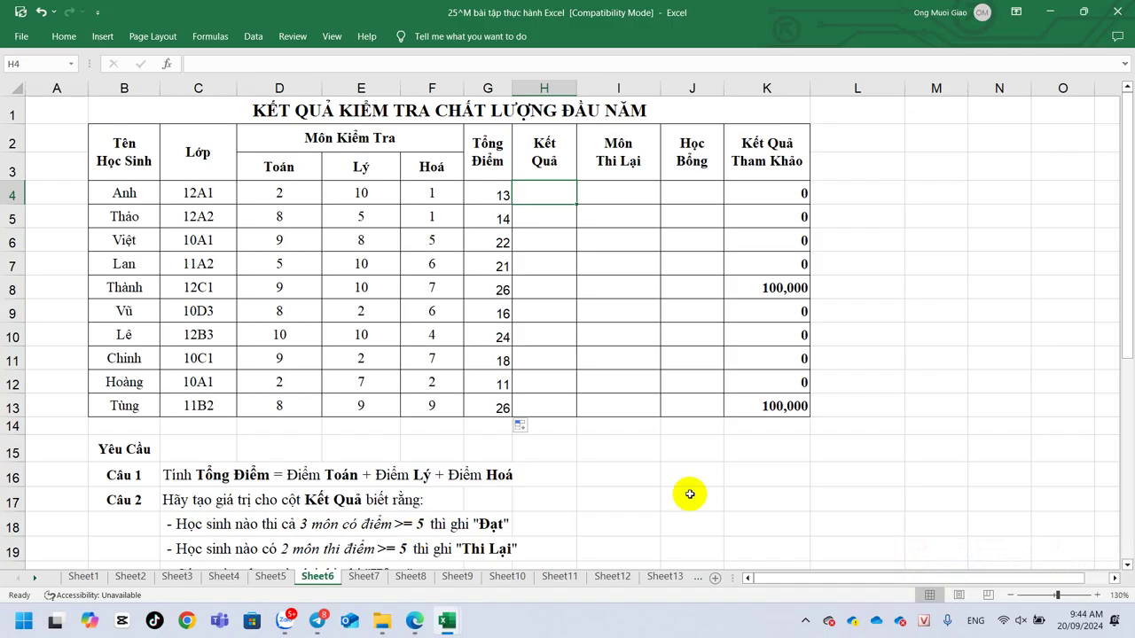
Enter =MIN(D4:F4) in H4 for the first student's lowest score
type("=min")
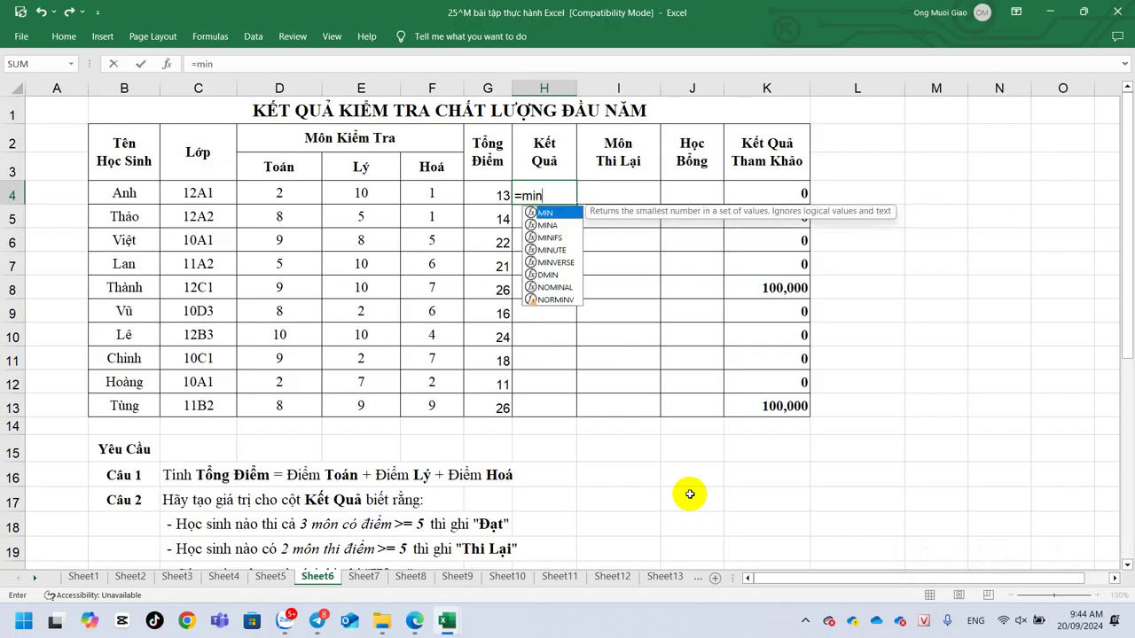
key("Tab")
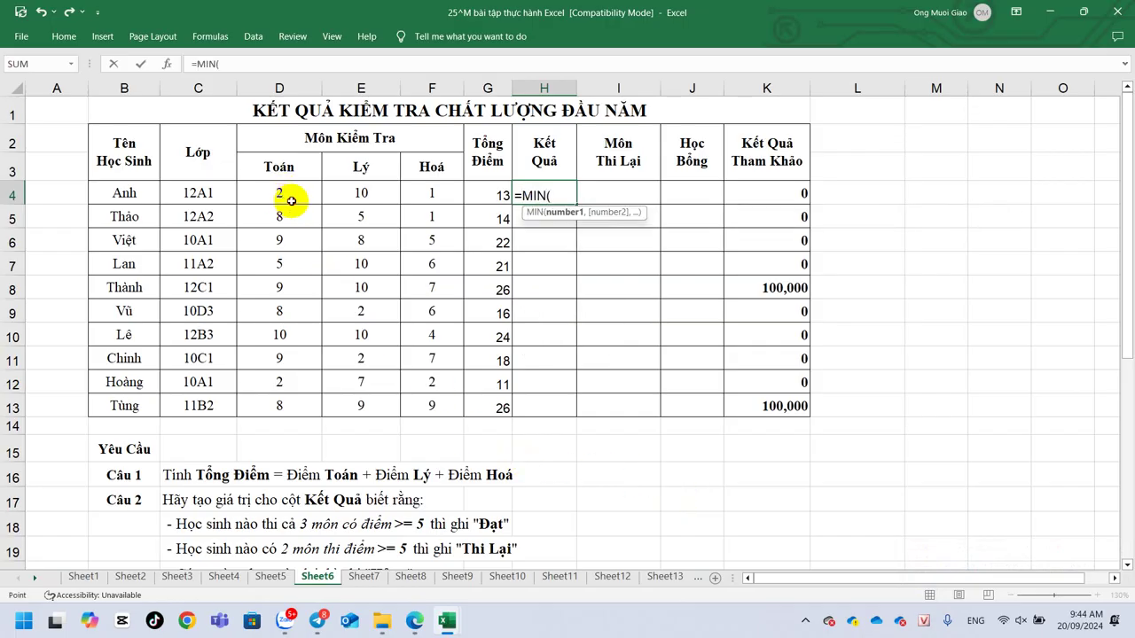
left_click_drag(282, 194, 434, 196)
key("Return")
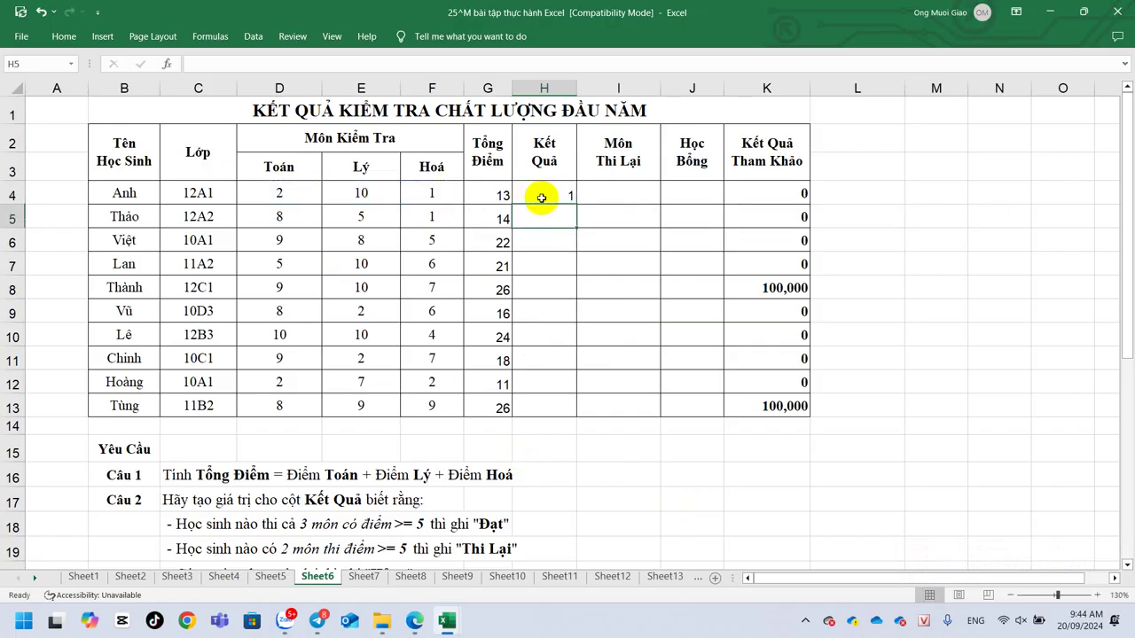
Copy the MIN formula down to H13 and spot-check the copied formulas
left_click(541, 195)
double_click(577, 203)
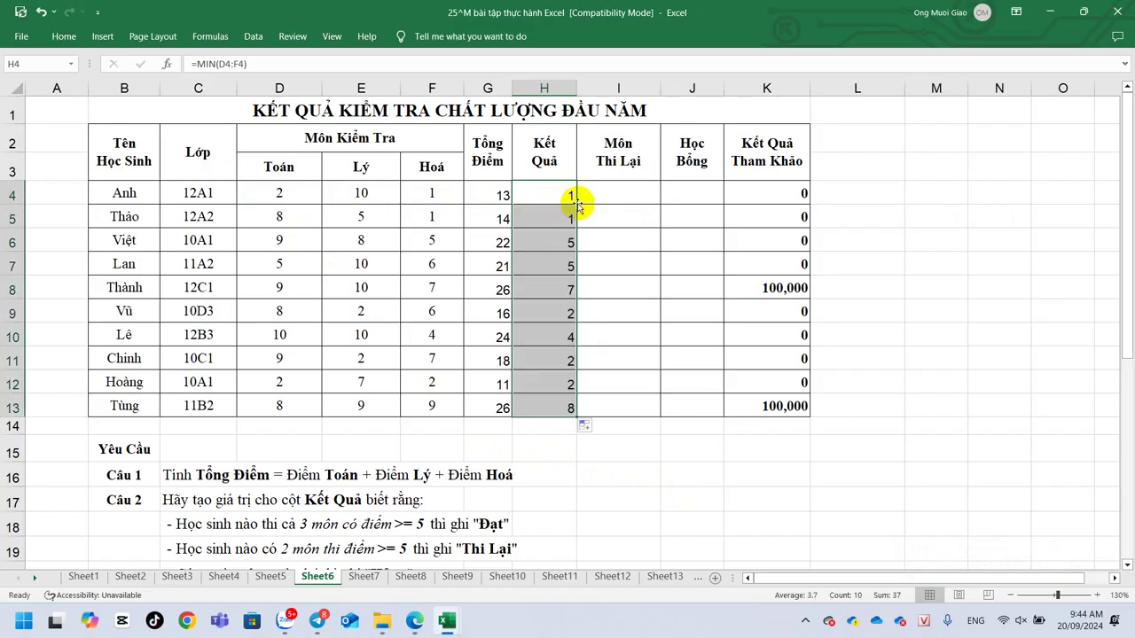
left_click(544, 243)
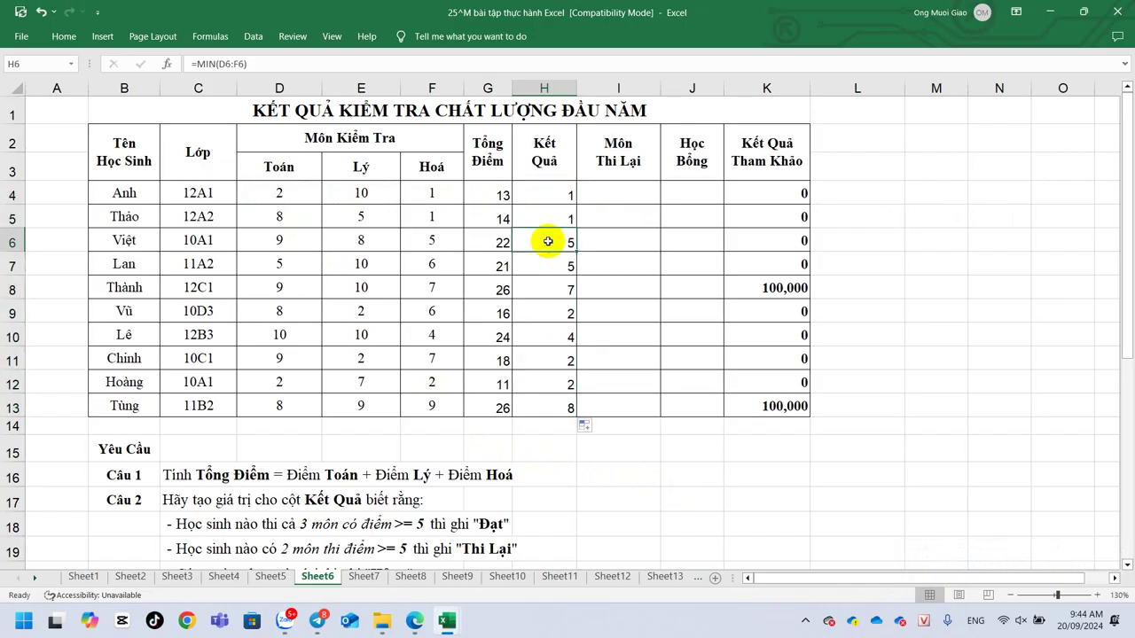
left_click(544, 262)
left_click(546, 290)
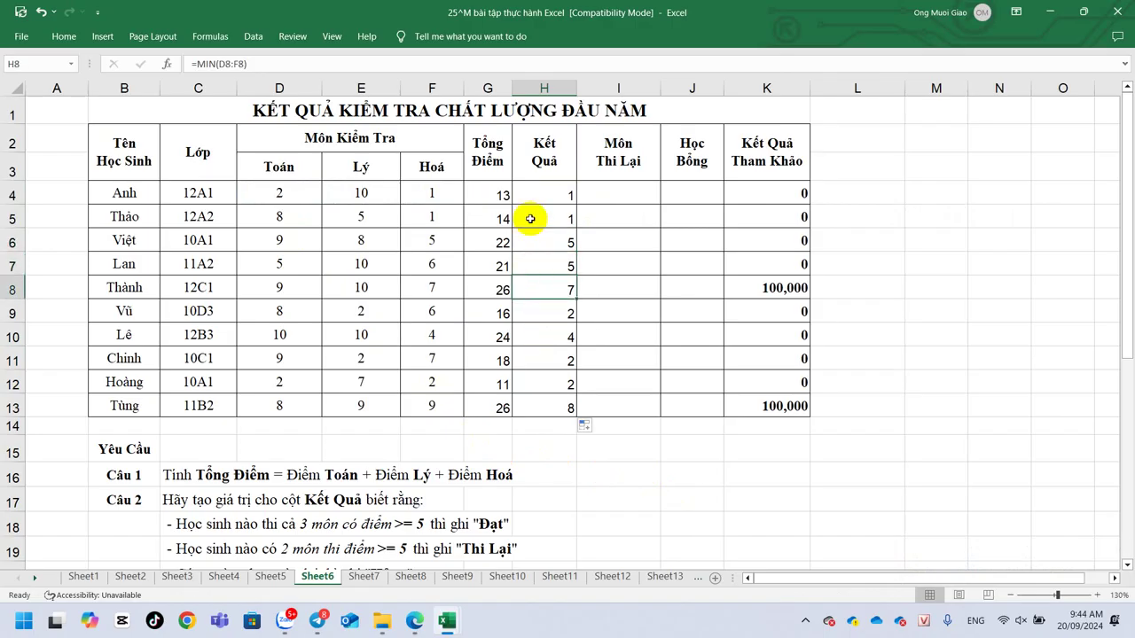
left_click(538, 184)
Change H4 to =MIN(D4:F4)>=5 to test whether all three scores reach 5
left_click(341, 67)
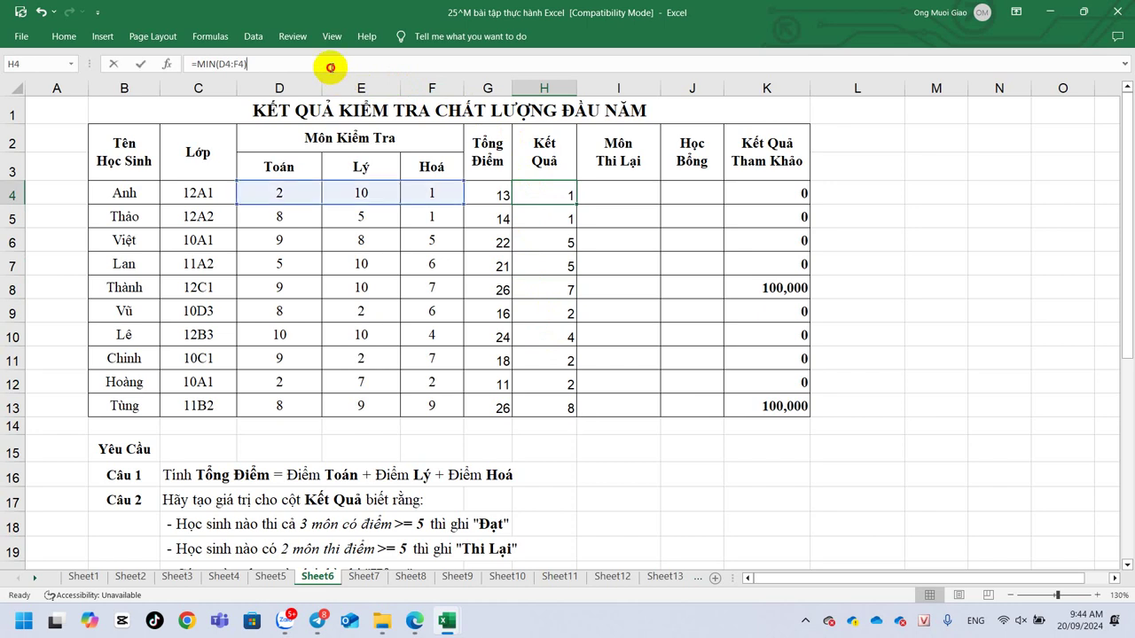
type(">")
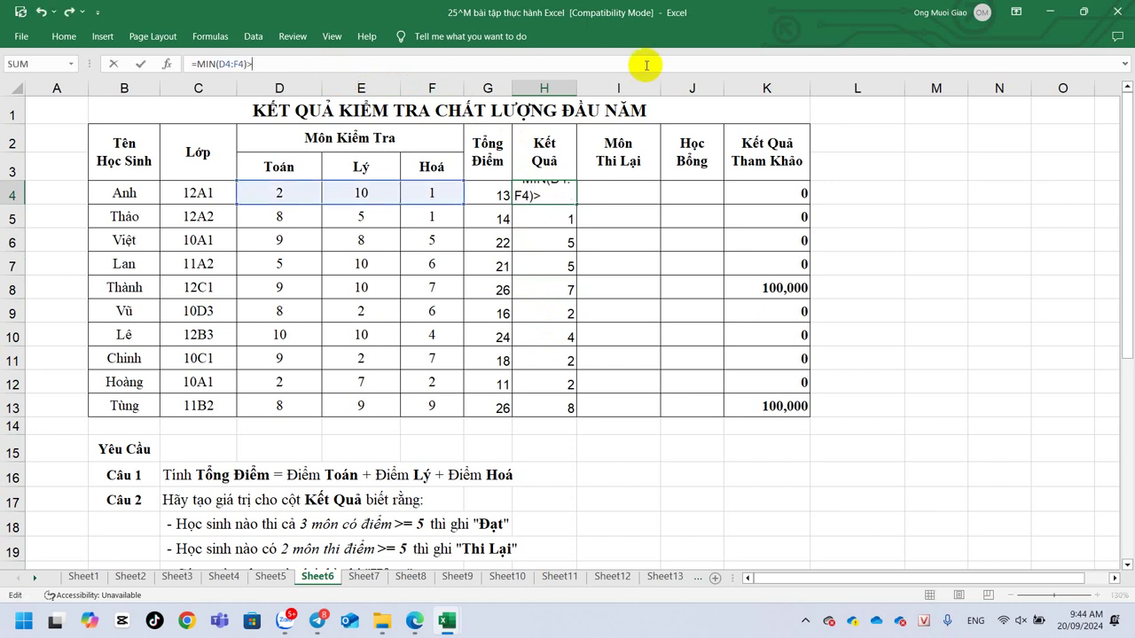
type("+")
key("BackSpace")
type("=")
type("5")
key("Return")
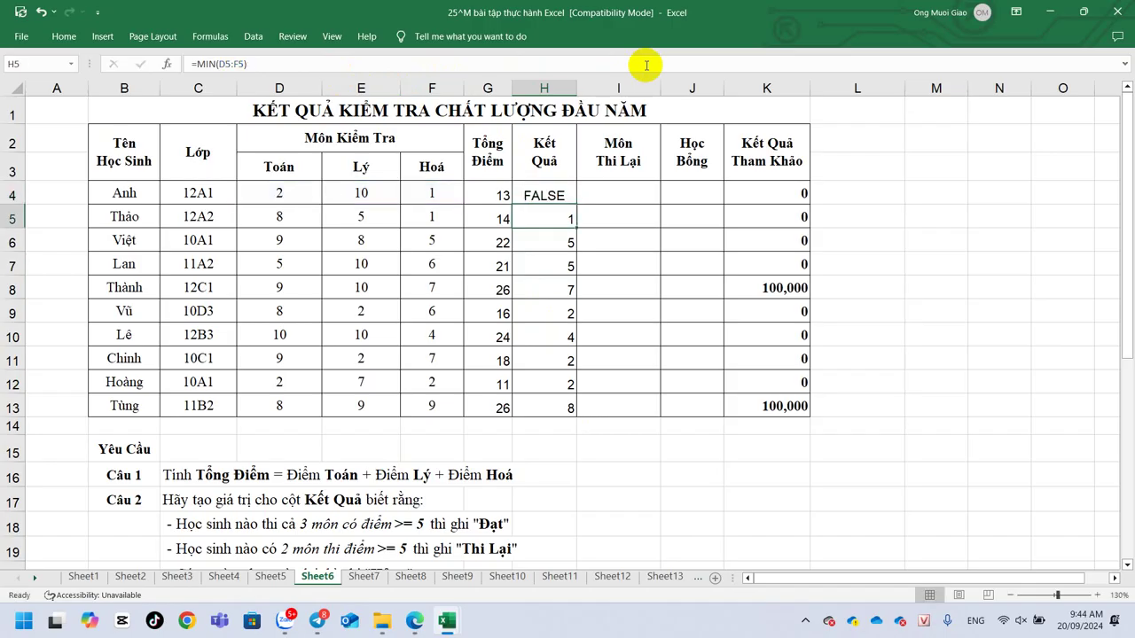
Copy the TRUE/FALSE test down column H, check several rows, and select H4's comparison
left_click(546, 197)
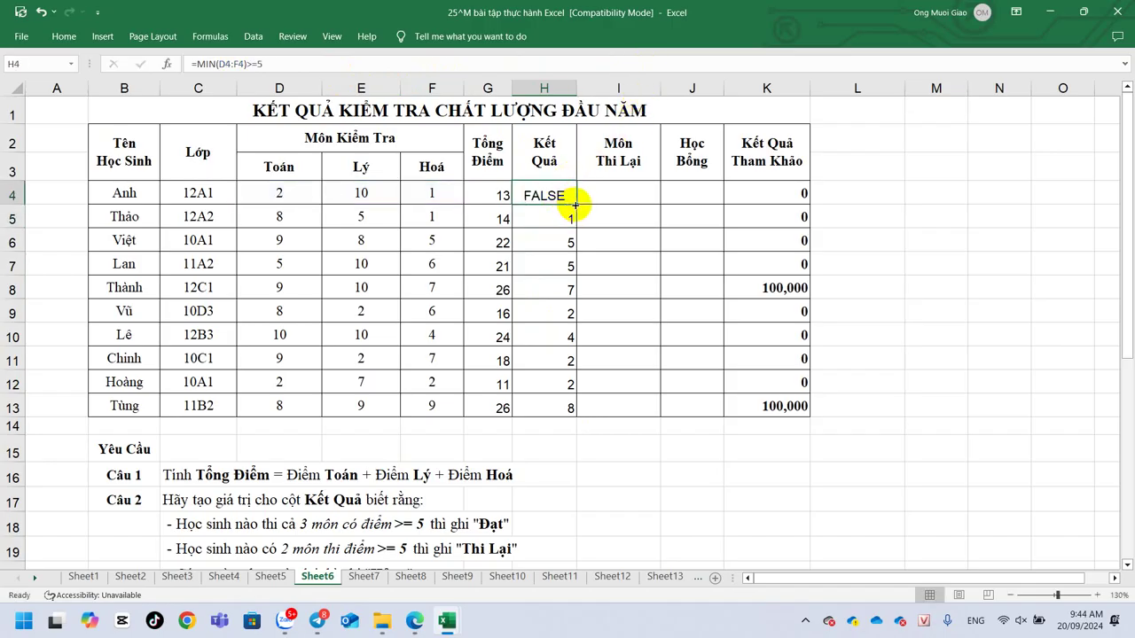
key("ctrl+shift+Down")
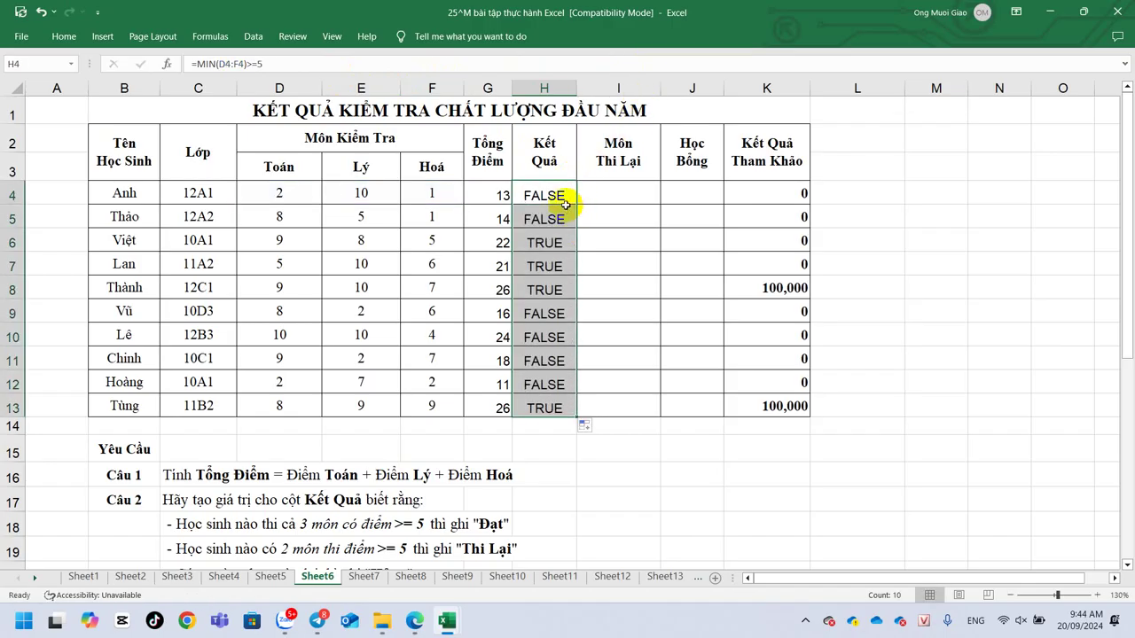
left_click(547, 242)
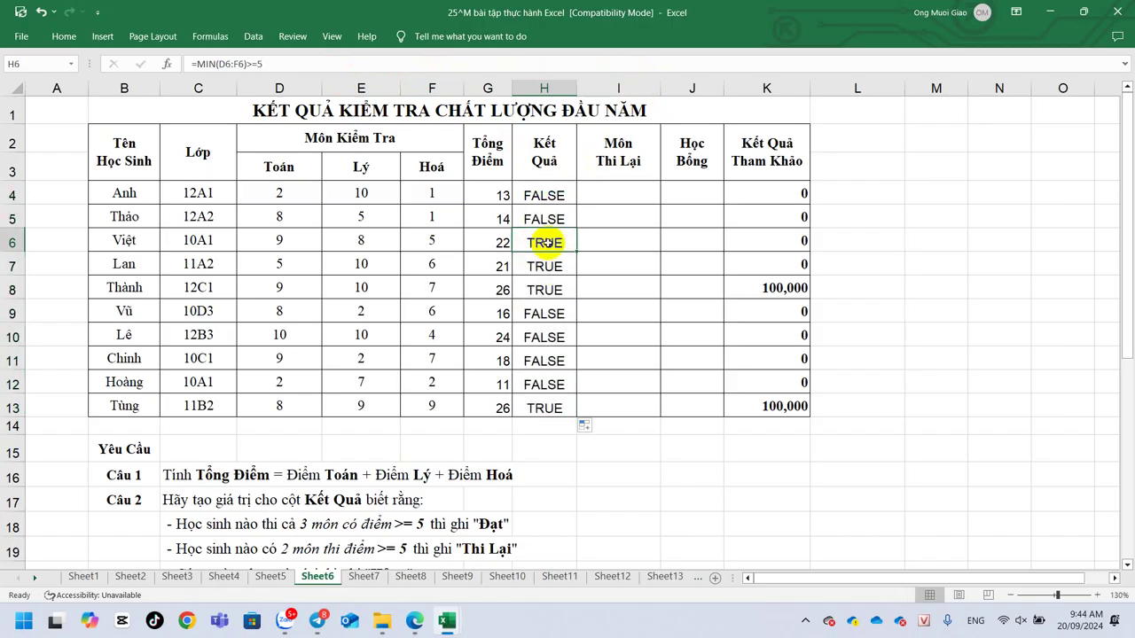
left_click(545, 264)
left_click(550, 288)
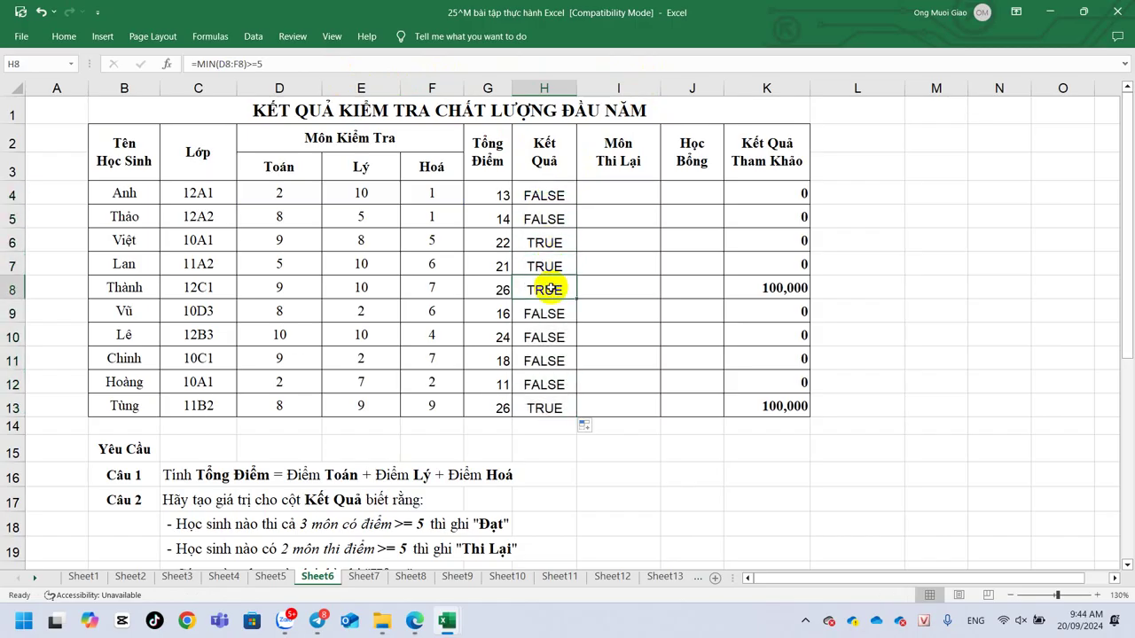
left_click(545, 194)
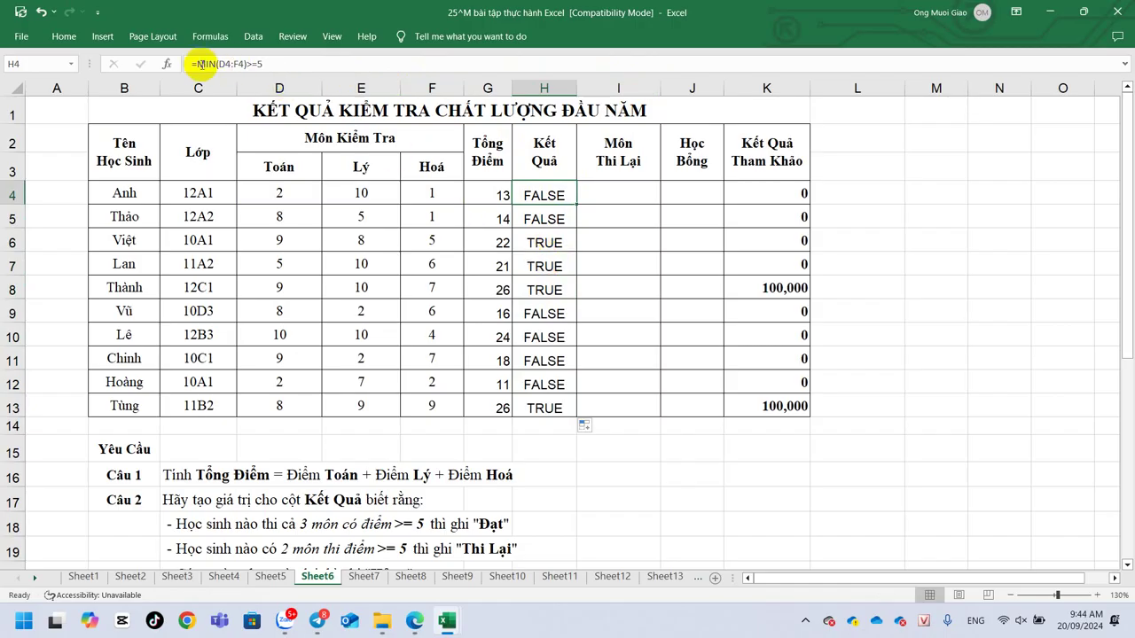
left_click_drag(197, 63, 318, 63)
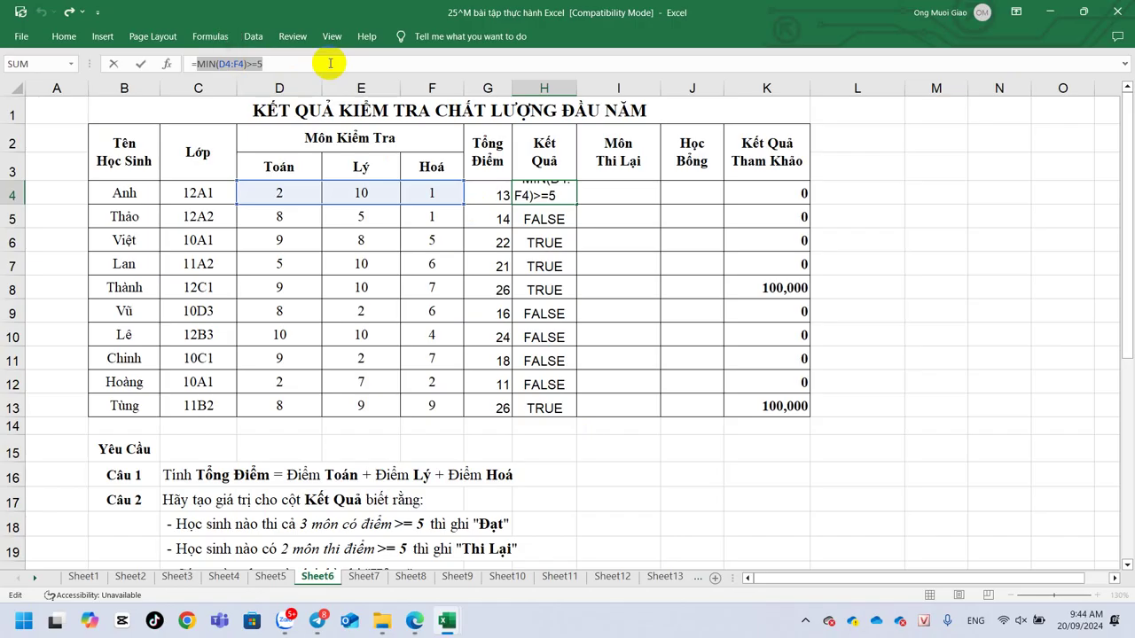
Rewrite H4 as =IF(MIN(D4:F4)>=5,"Đạt","")
key("BackSpace")
type("if")
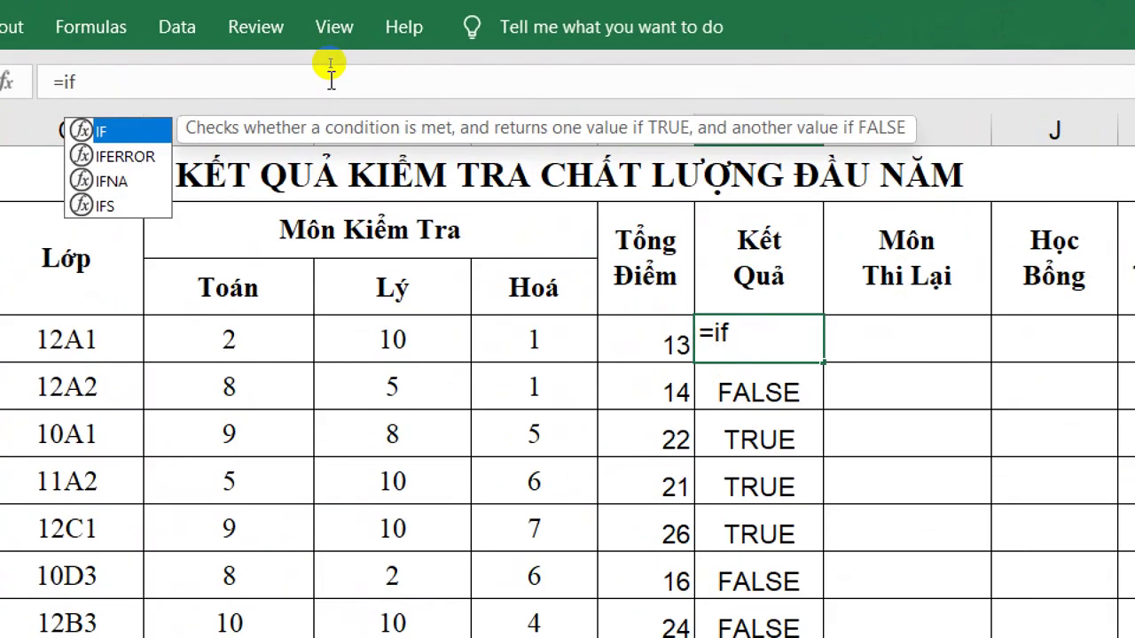
key("Tab")
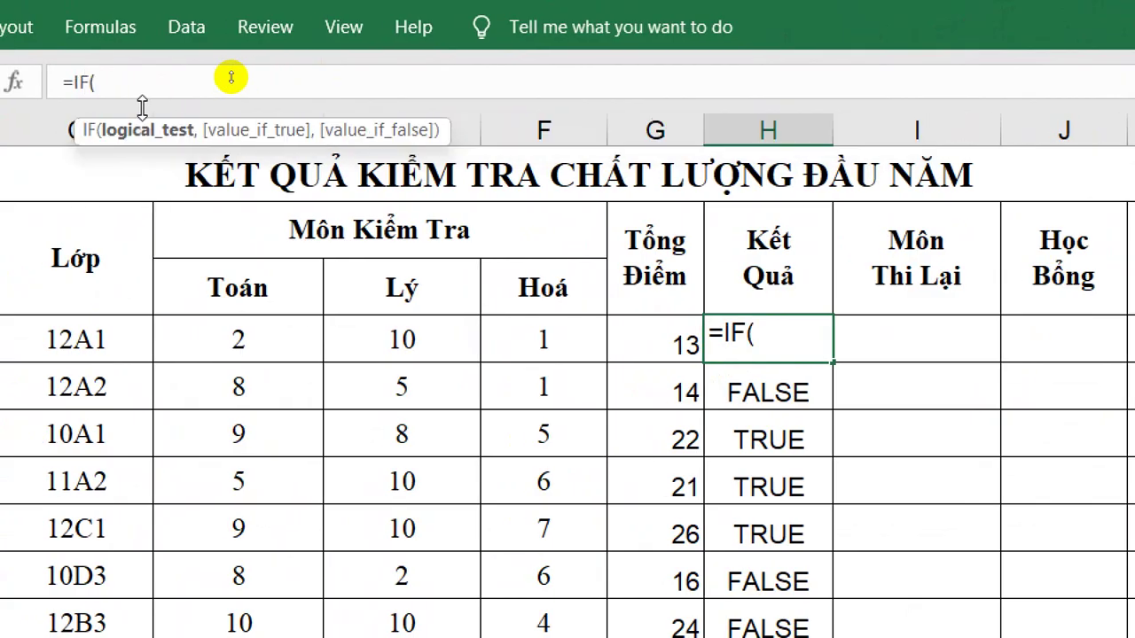
type("MIN(D4:F4)>=5")
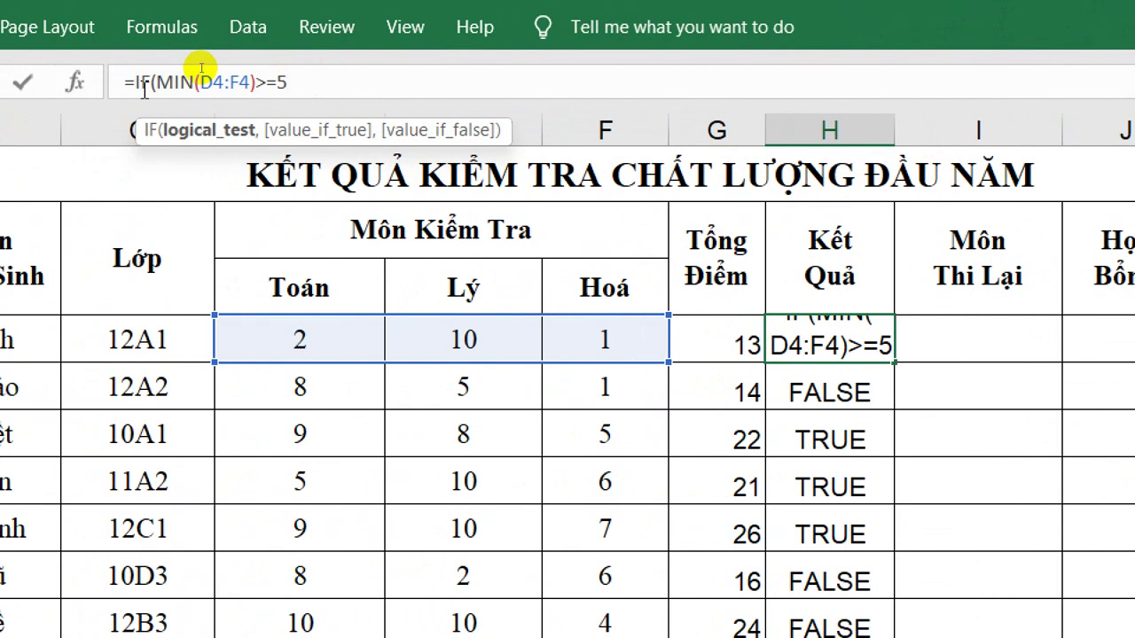
left_click(147, 85)
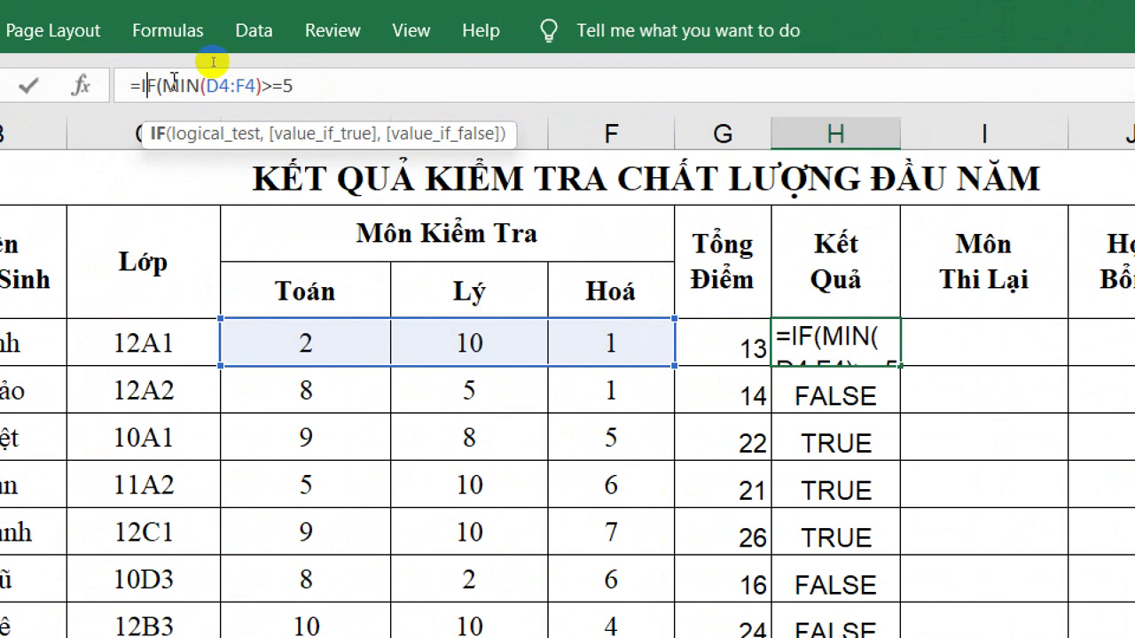
left_click(213, 62)
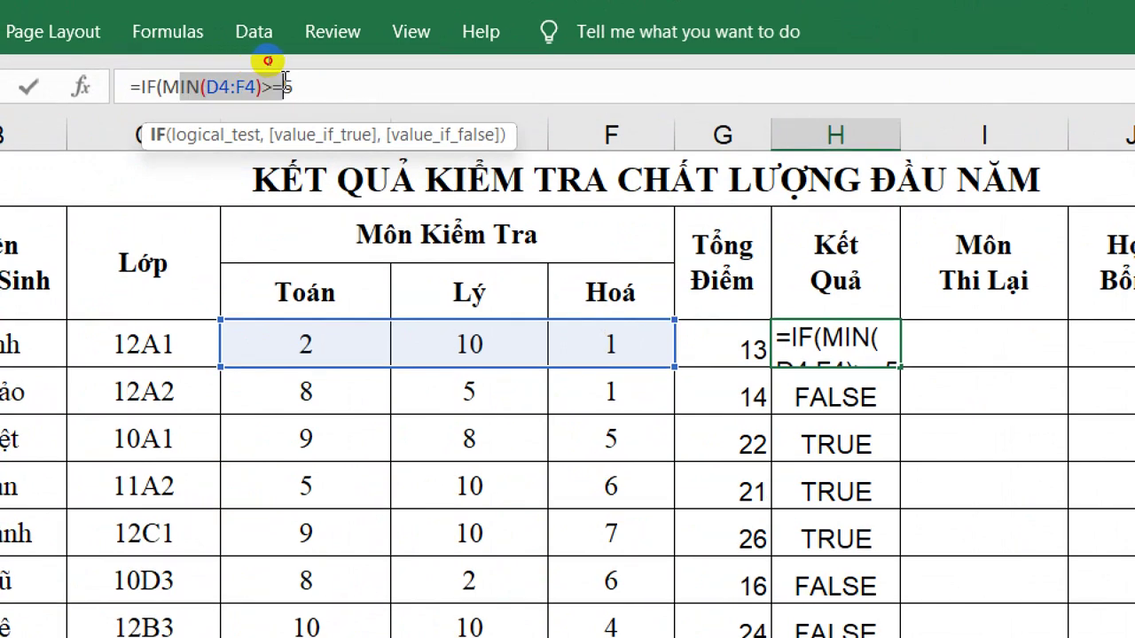
left_click(293, 85)
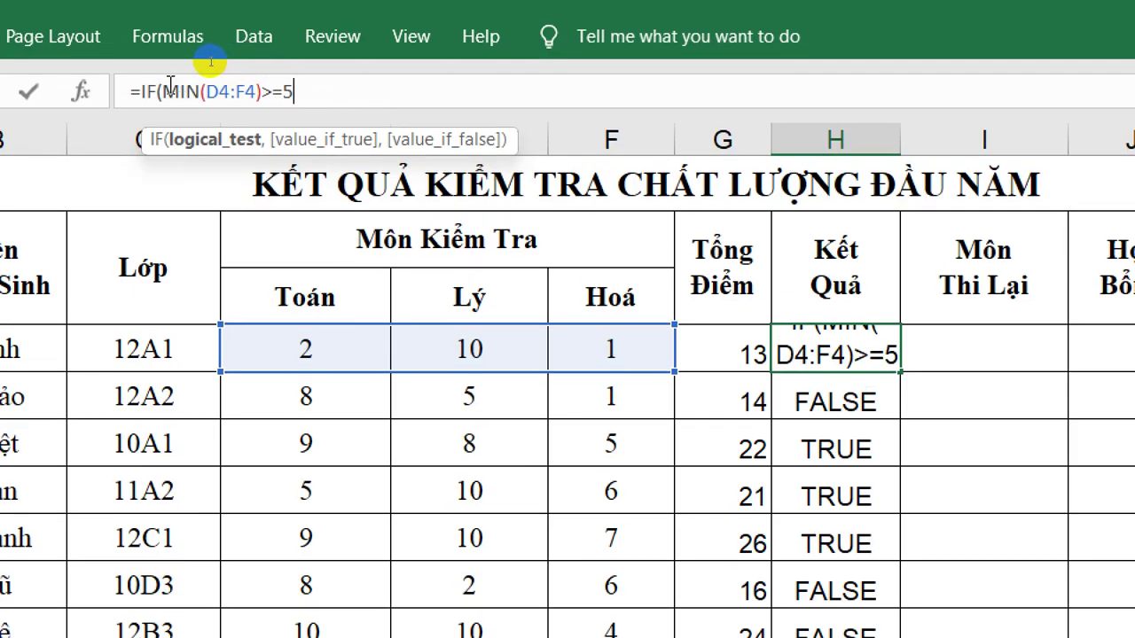
left_click(162, 86, "shift")
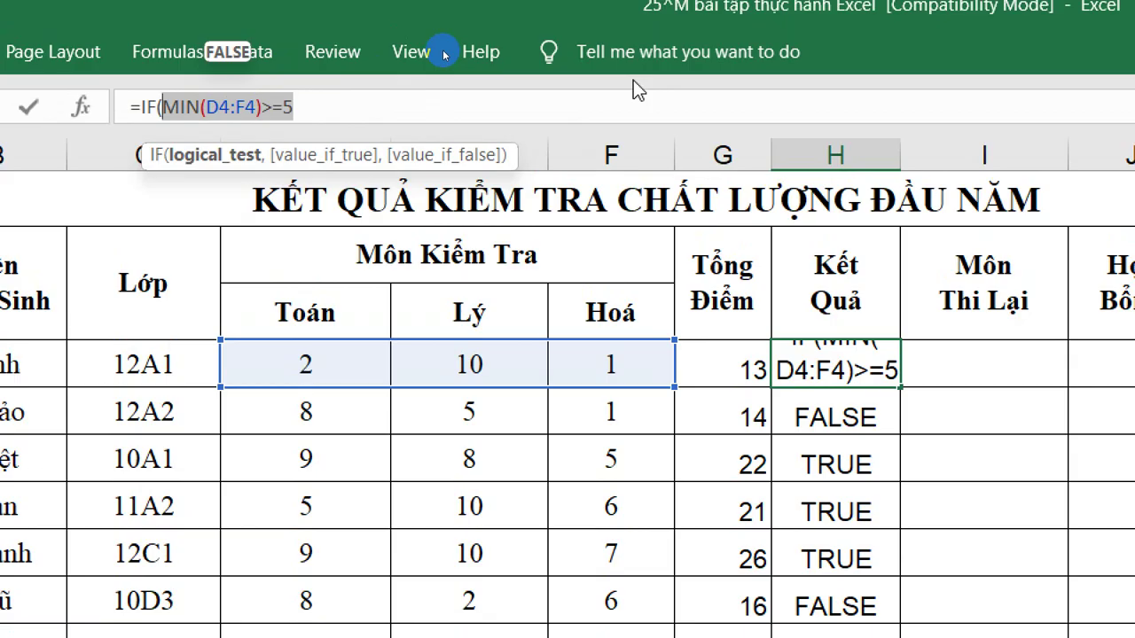
key("Right")
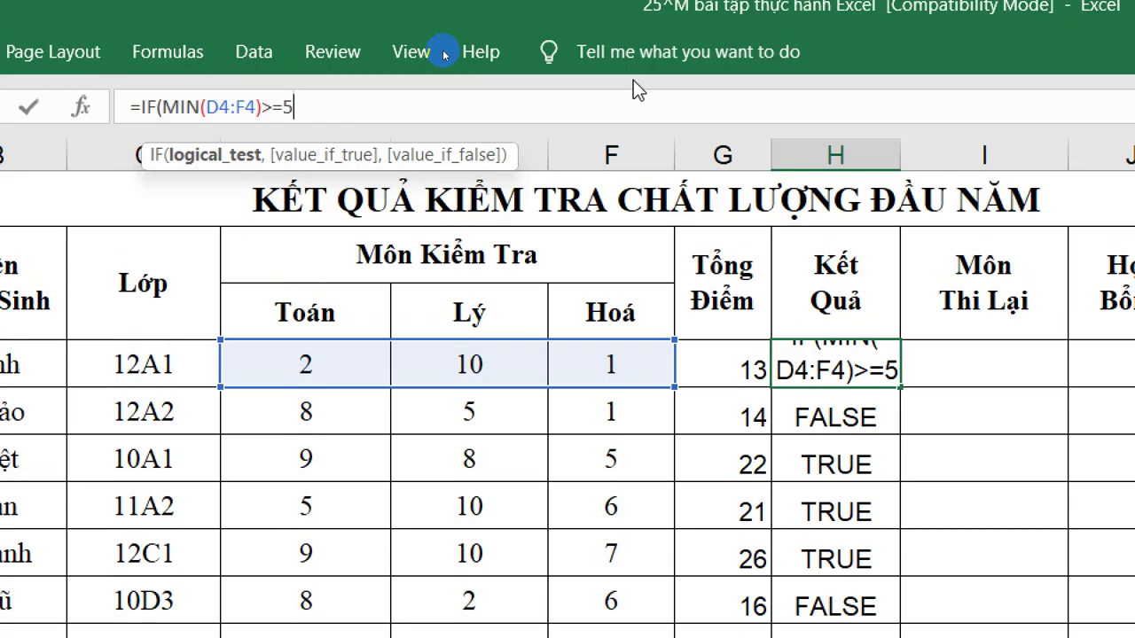
type(",\"")
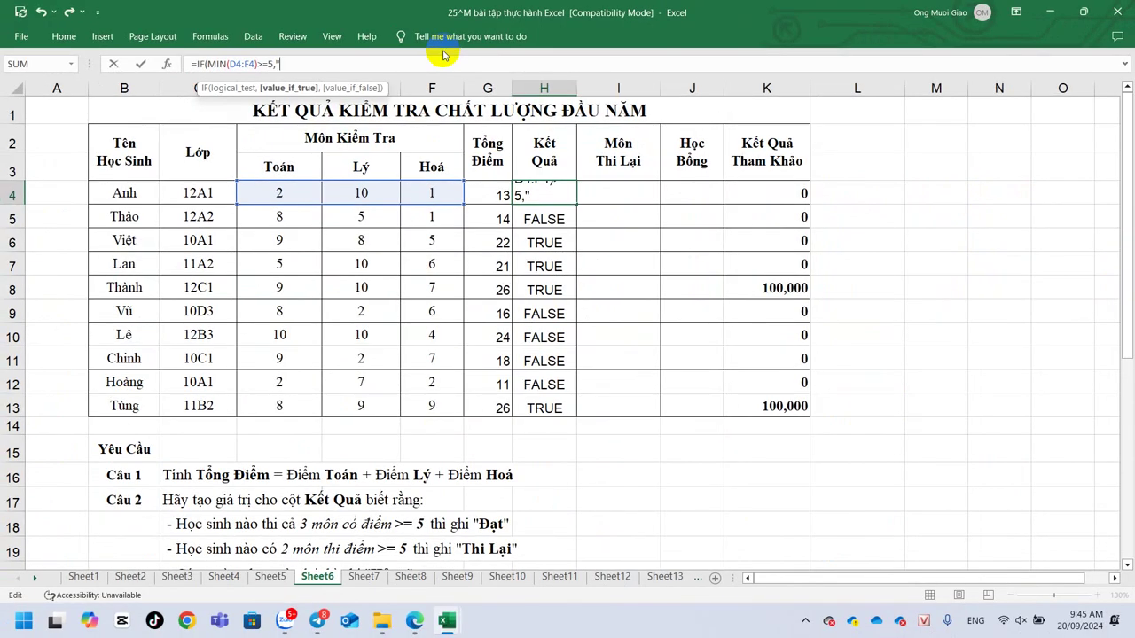
type("Đat")
type("\",")
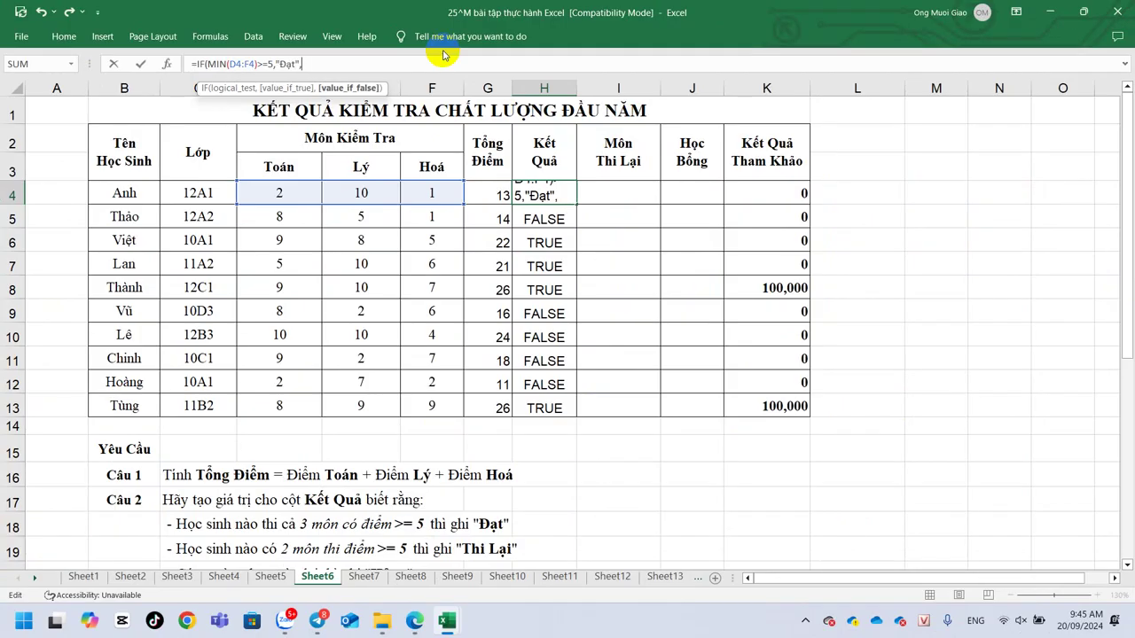
type("\"\"")
type(")")
key("Return")
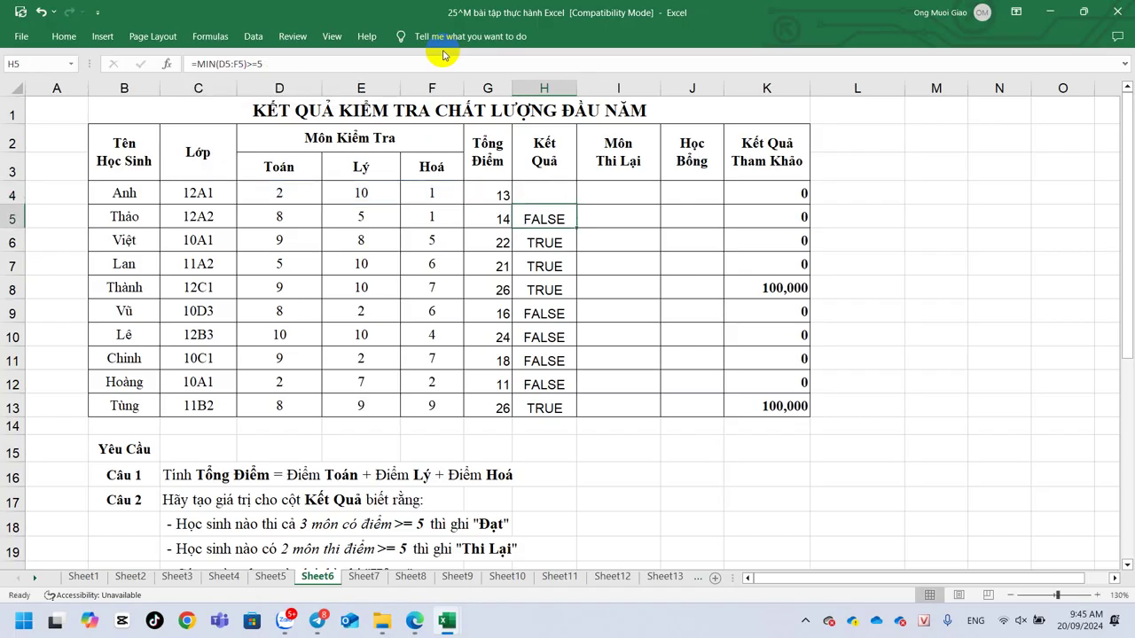
Copy the Đạt formula down to H13
left_click(534, 195)
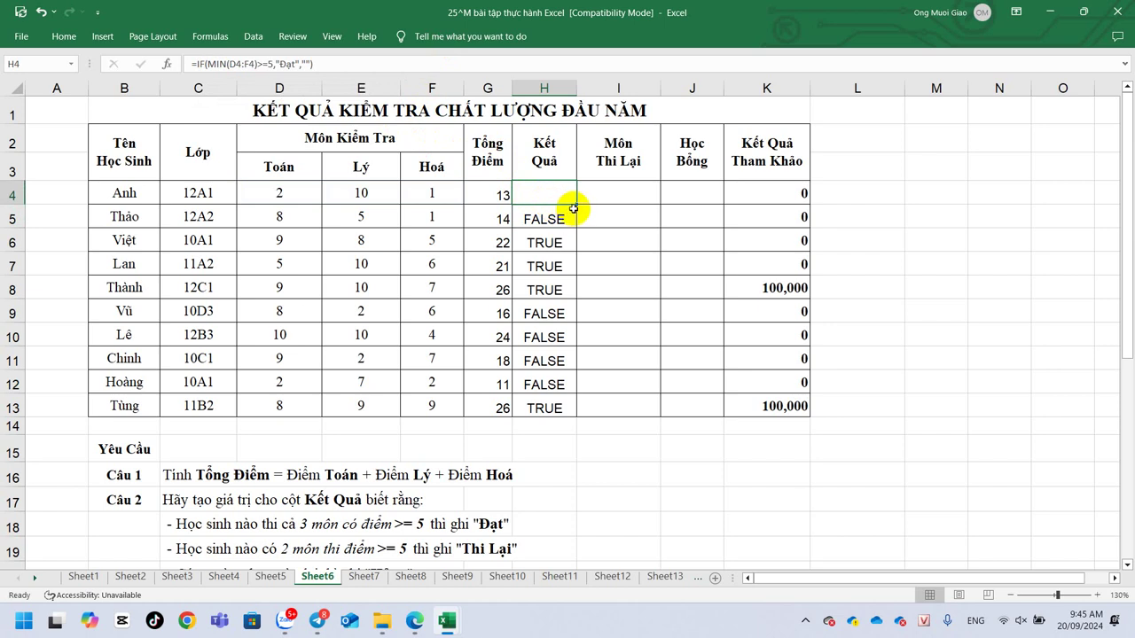
double_click(578, 204)
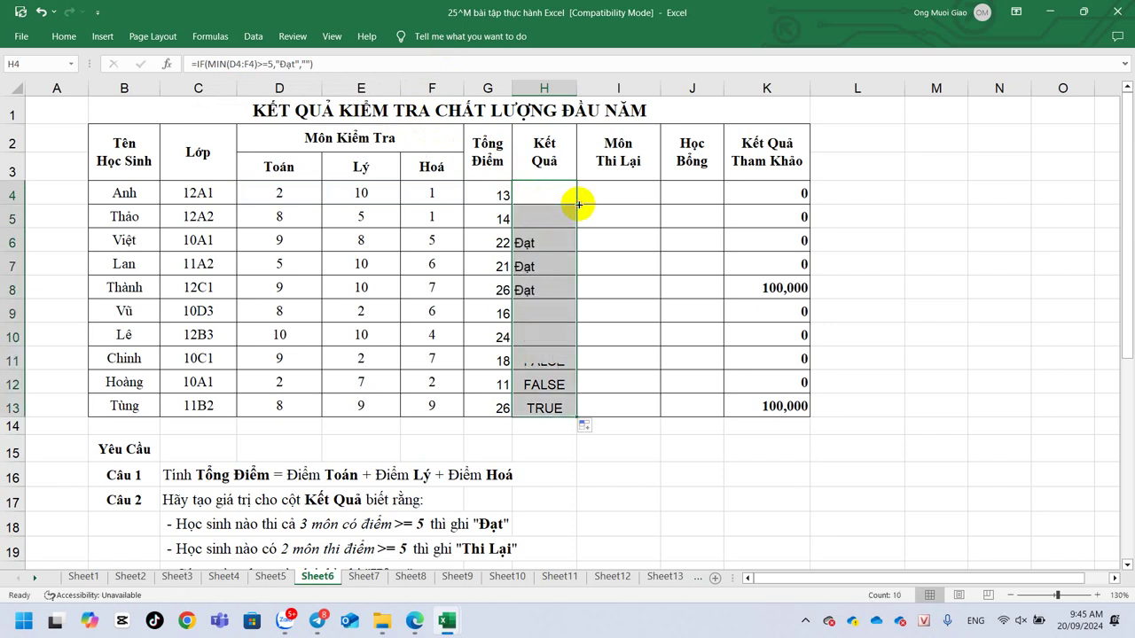
left_click(550, 246)
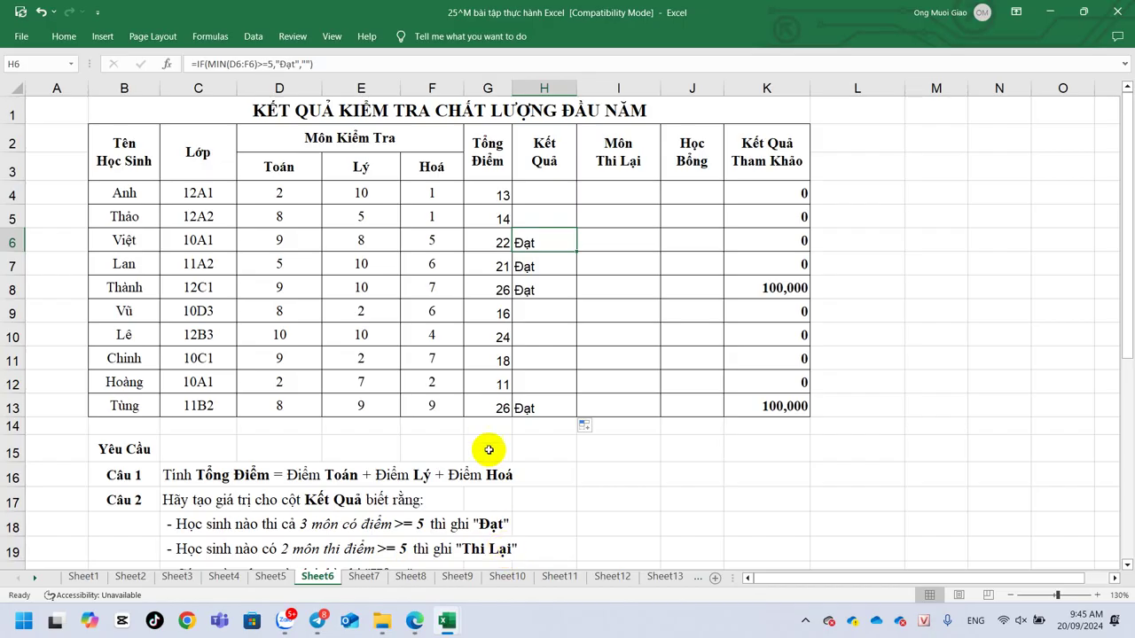
left_click(567, 193)
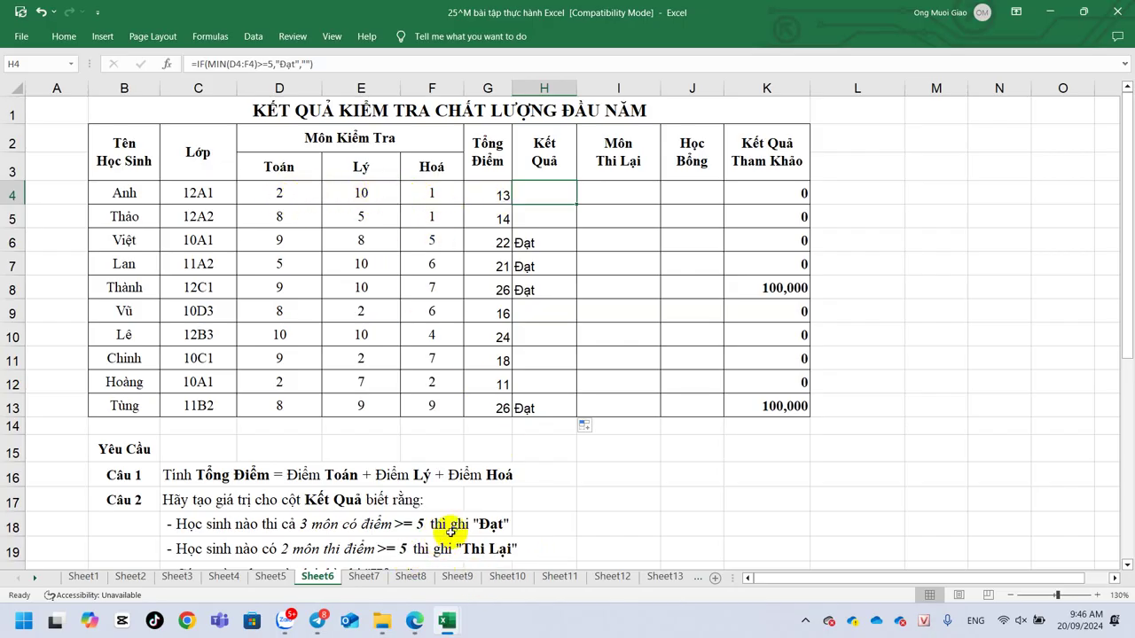
scroll(461, 532, "down", 1)
scroll(456, 522, "down", 1)
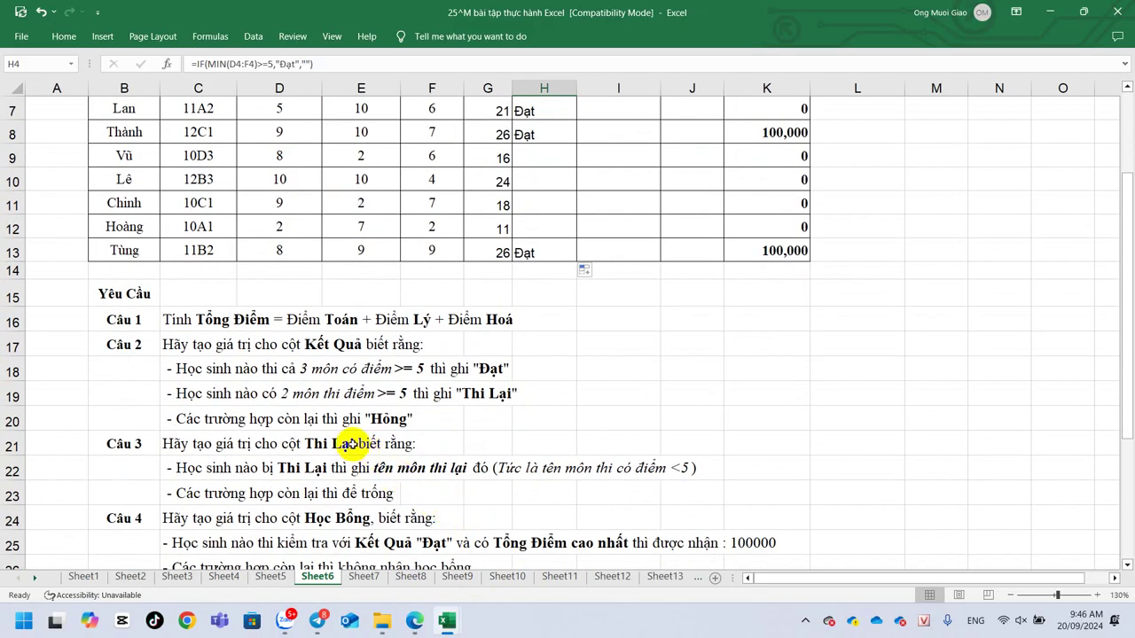
scroll(532, 390, "up", 2)
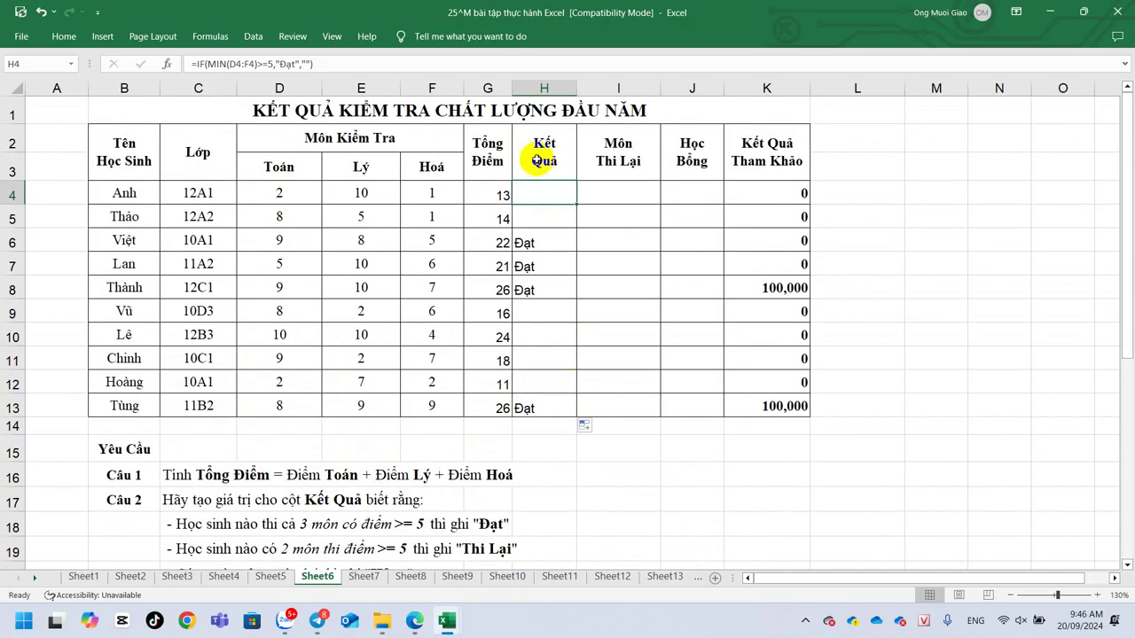
Add "Không đạt" as H4's false result and copy the formula down the Kết Quả column
left_click(314, 63)
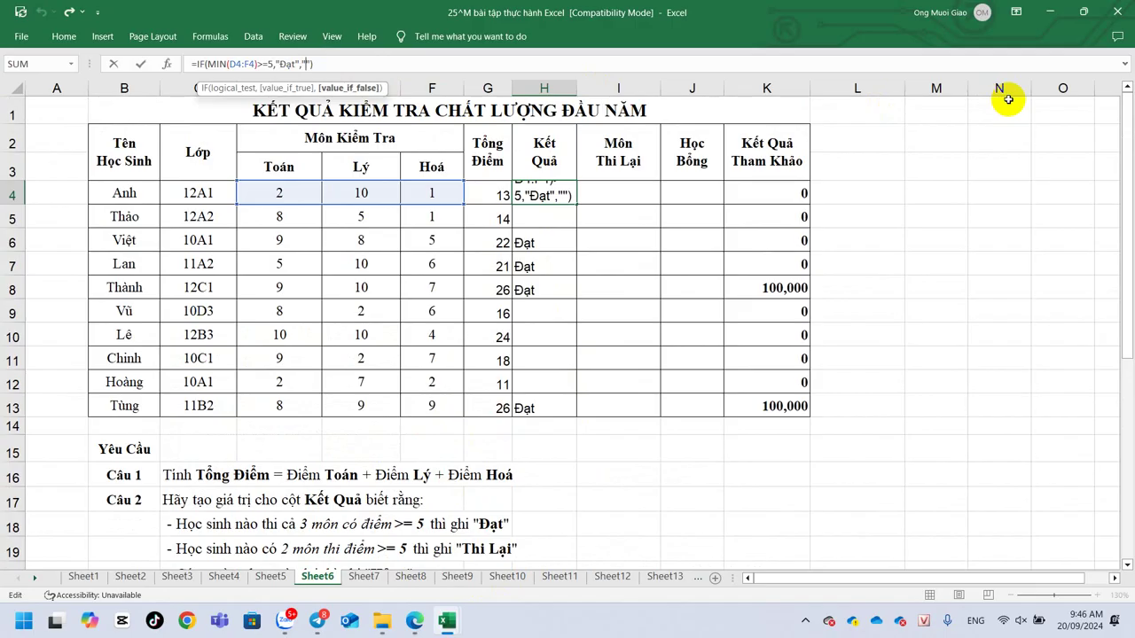
type("Khôngđ")
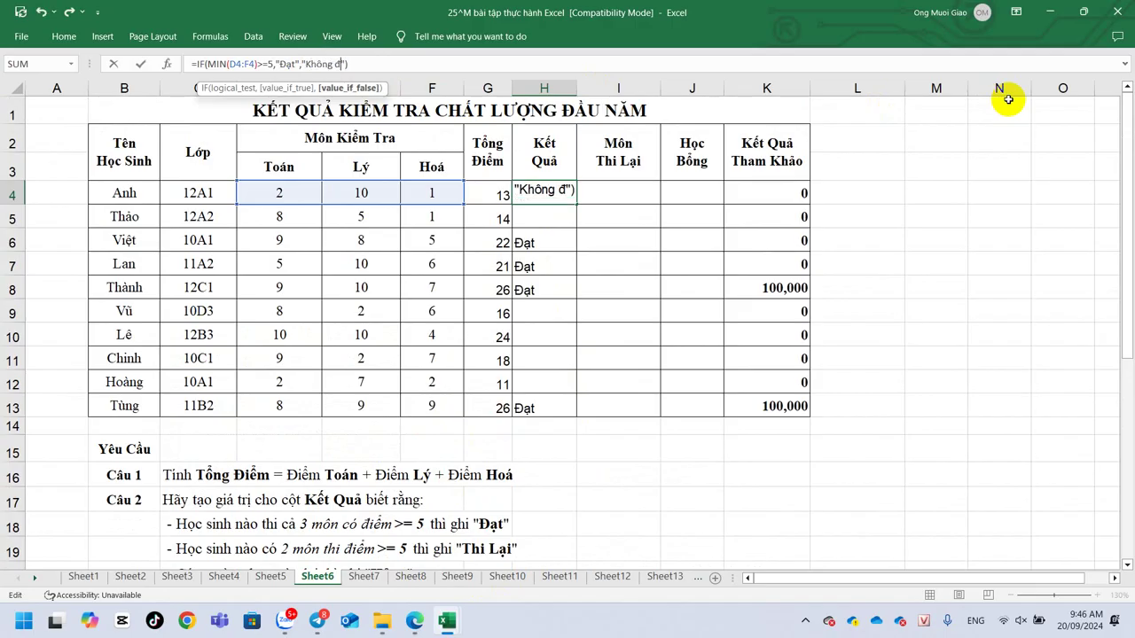
type("at")
type("j")
key("Return")
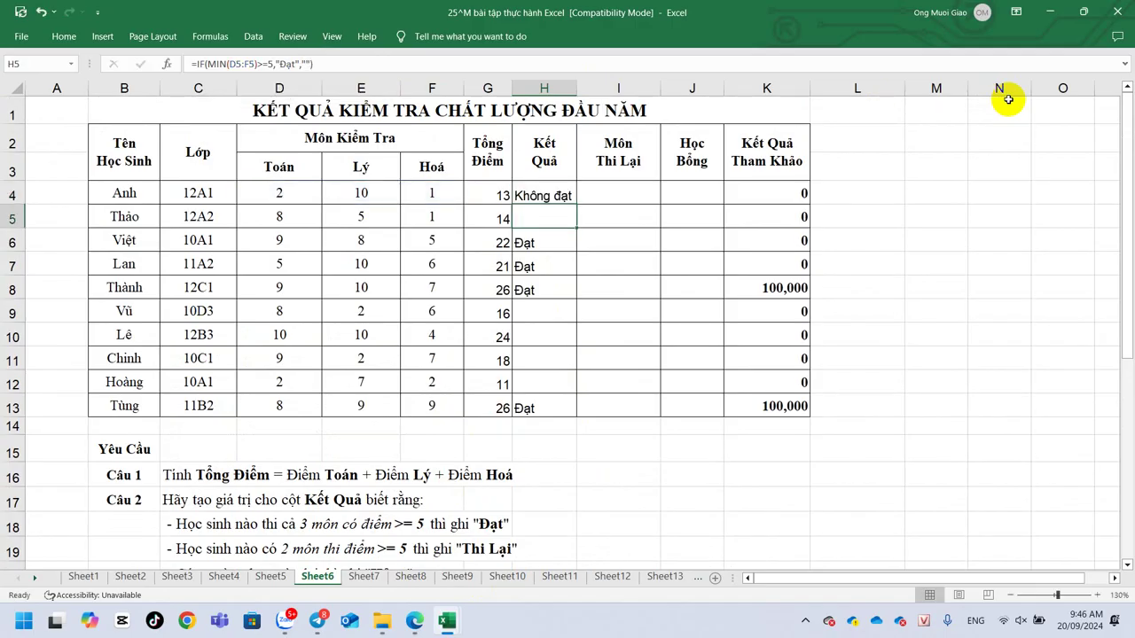
left_click(541, 194)
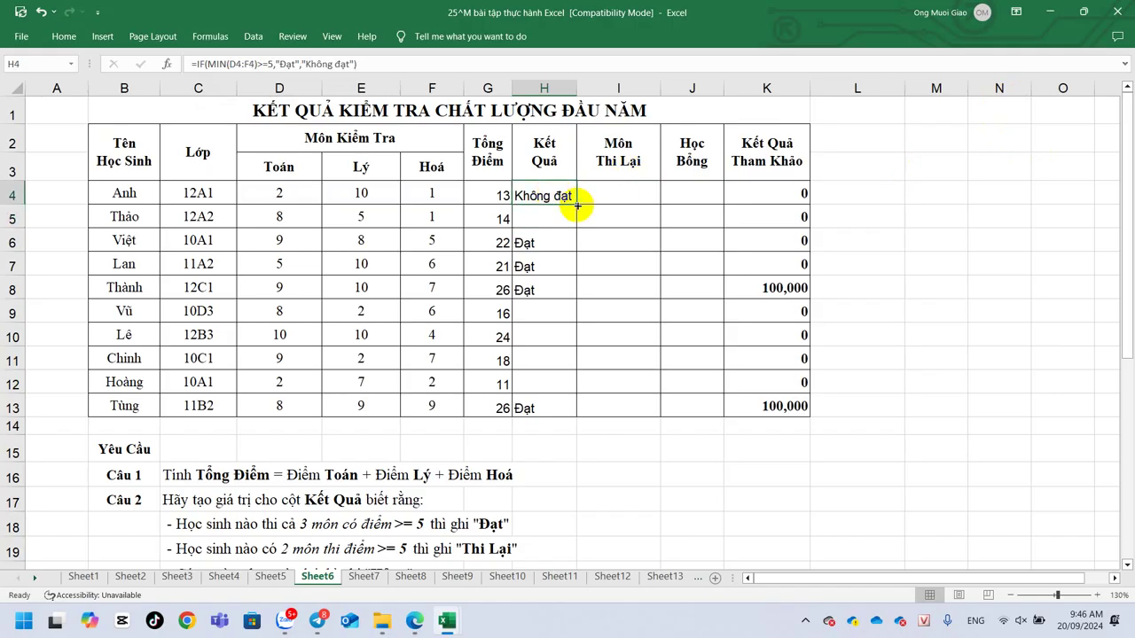
double_click(577, 205)
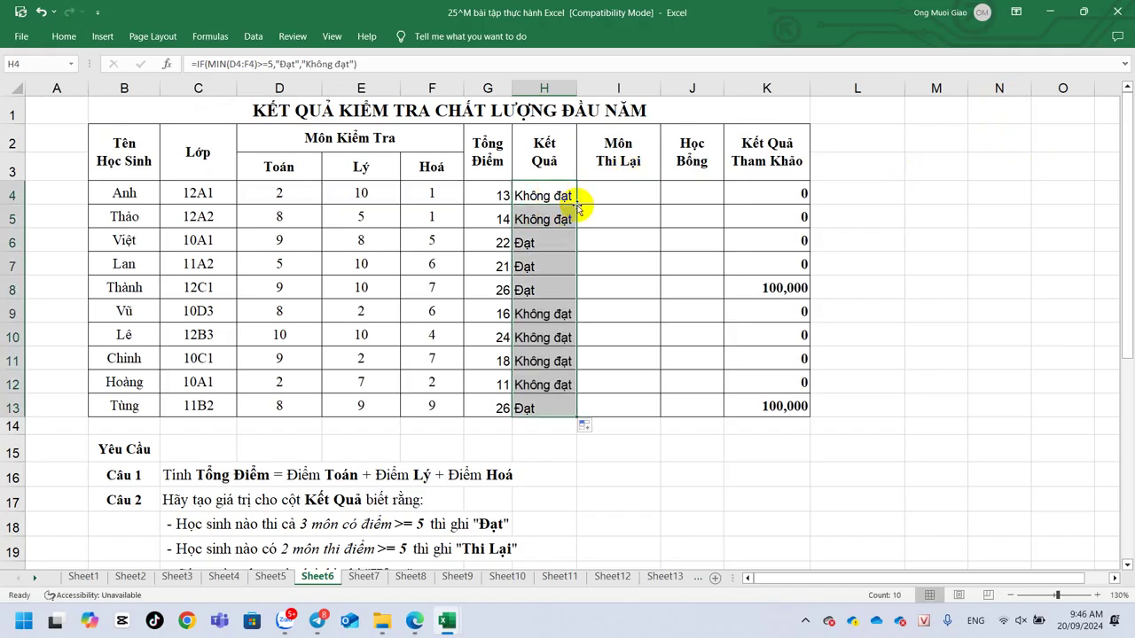
left_click(547, 197)
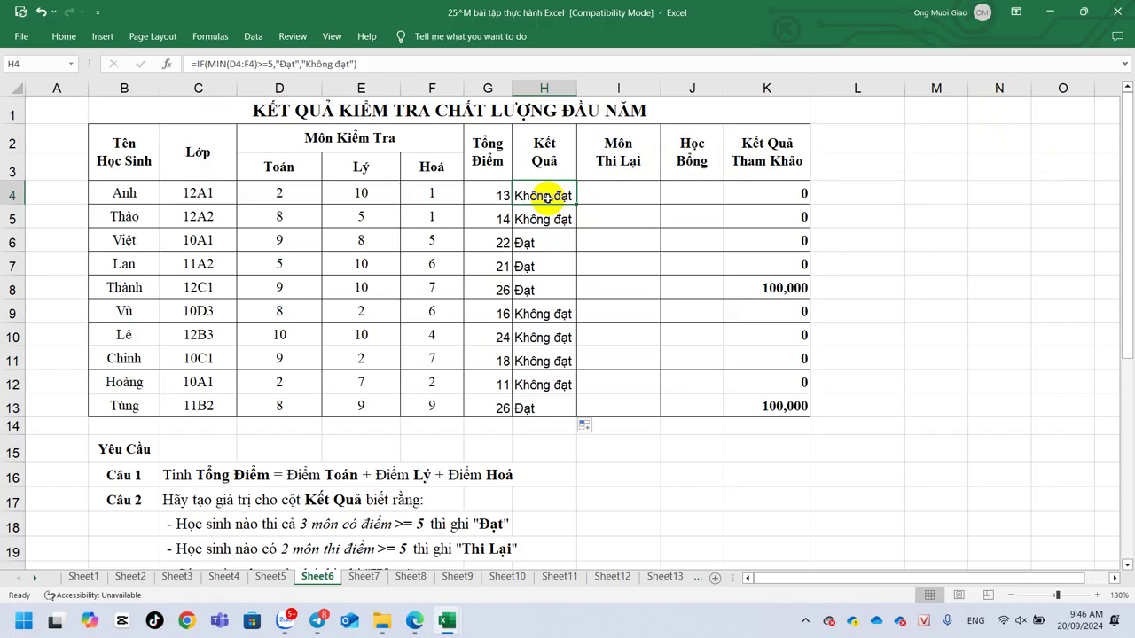
double_click(547, 197)
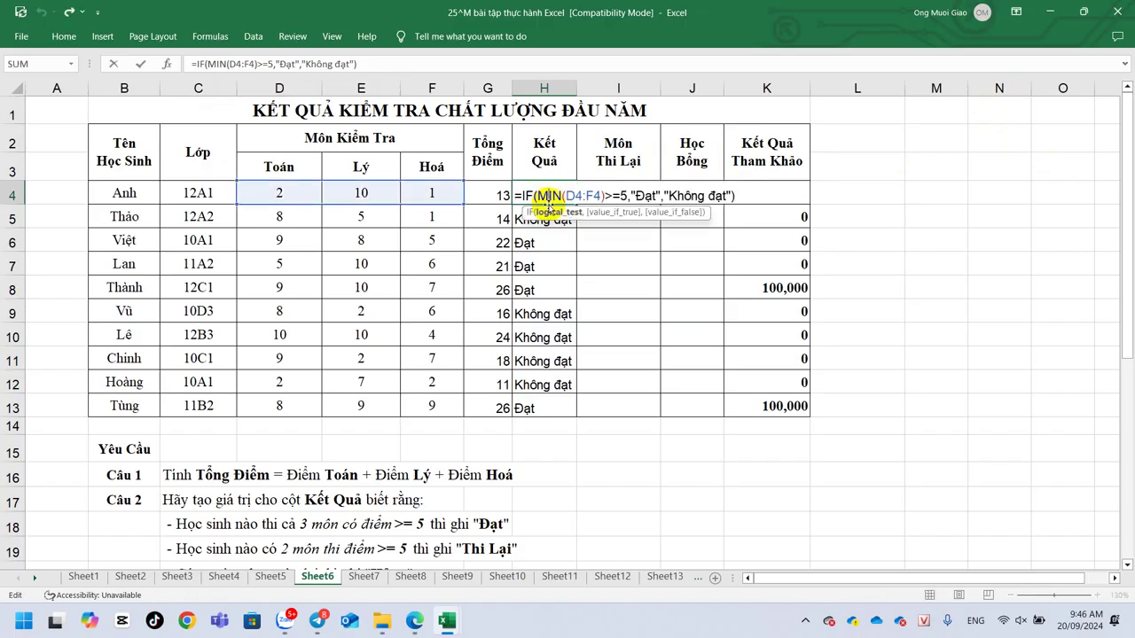
left_click_drag(537, 195, 627, 195)
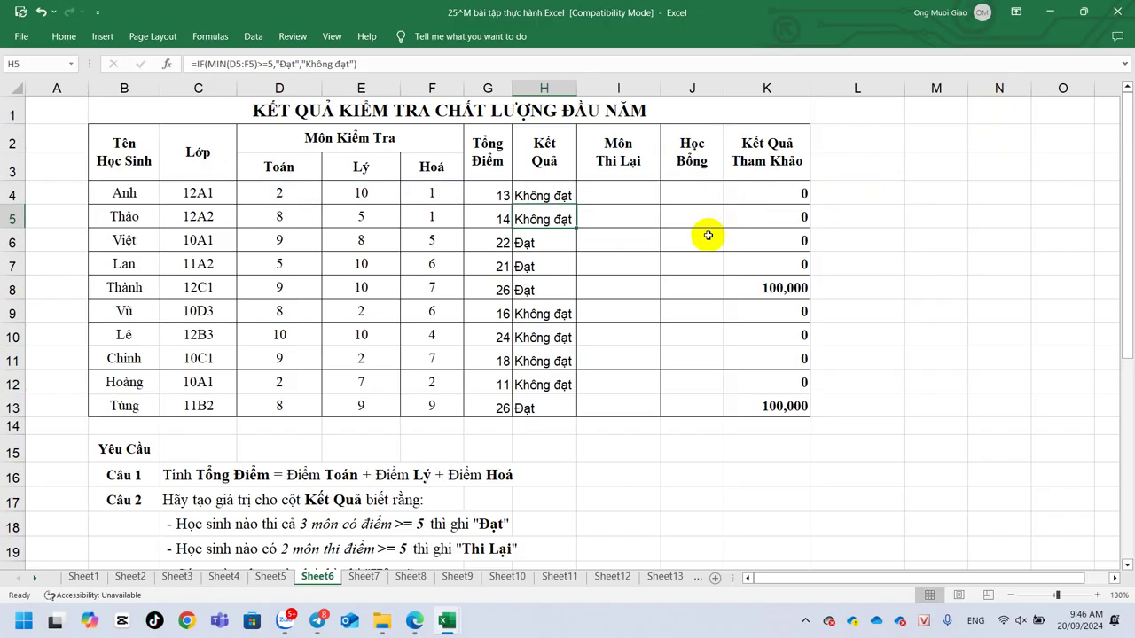
left_click(547, 197)
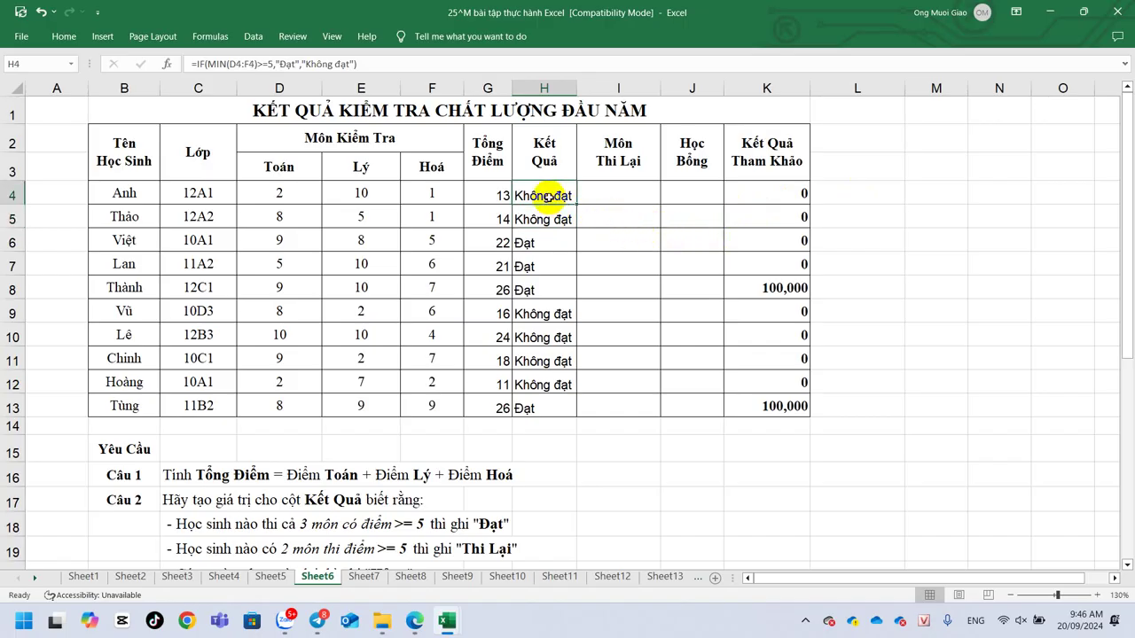
double_click(547, 197)
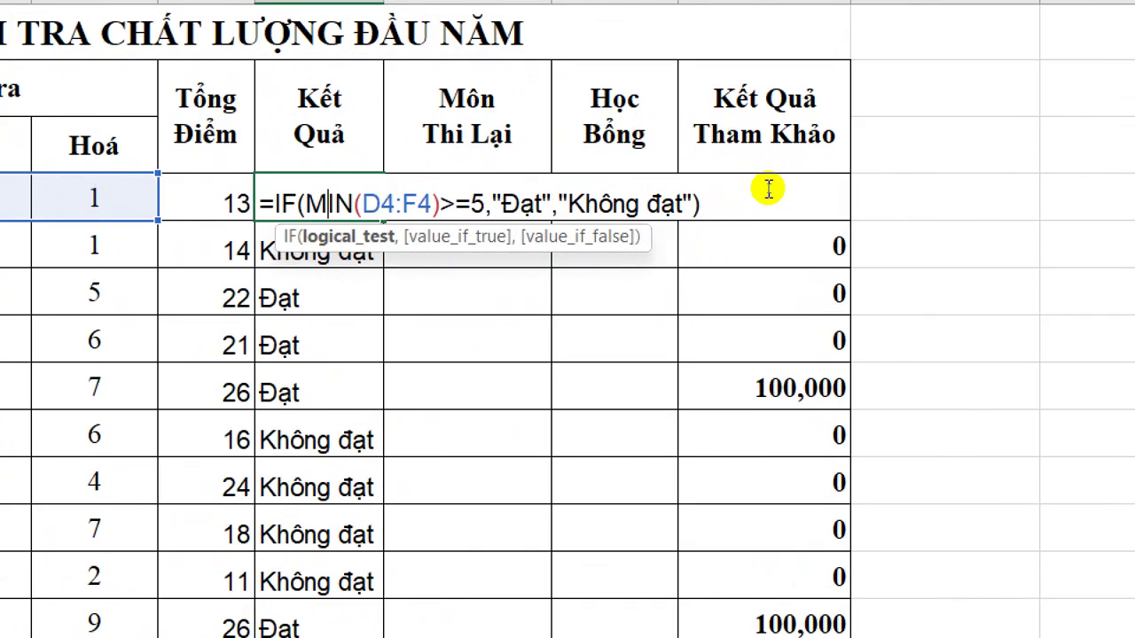
key("Right")
key("Right")
key("Right")
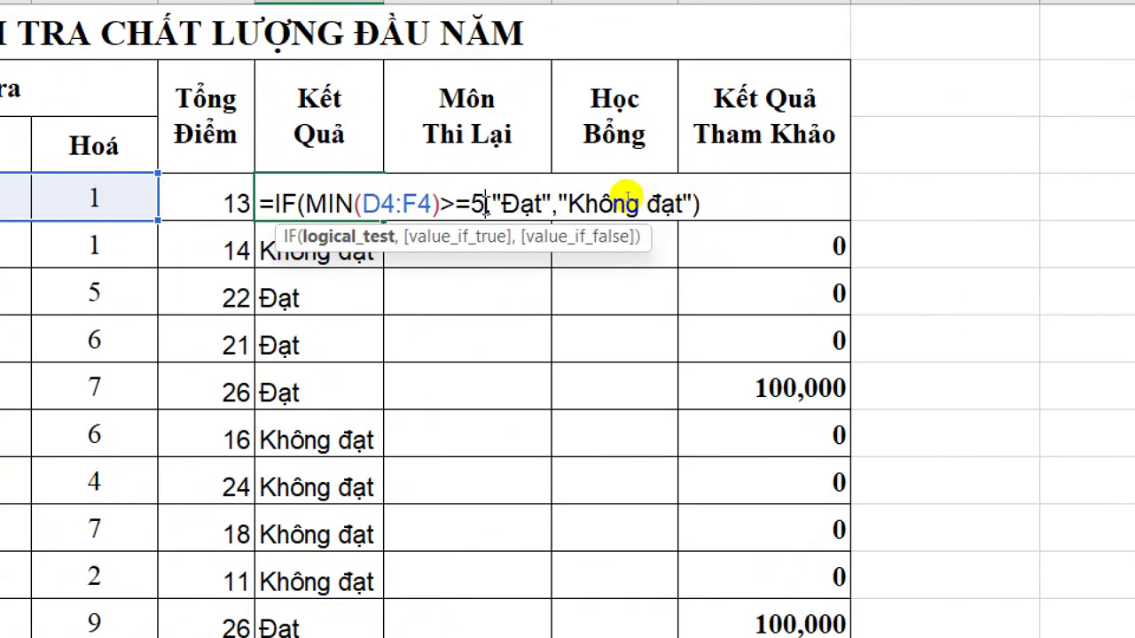
left_click(307, 205, "shift")
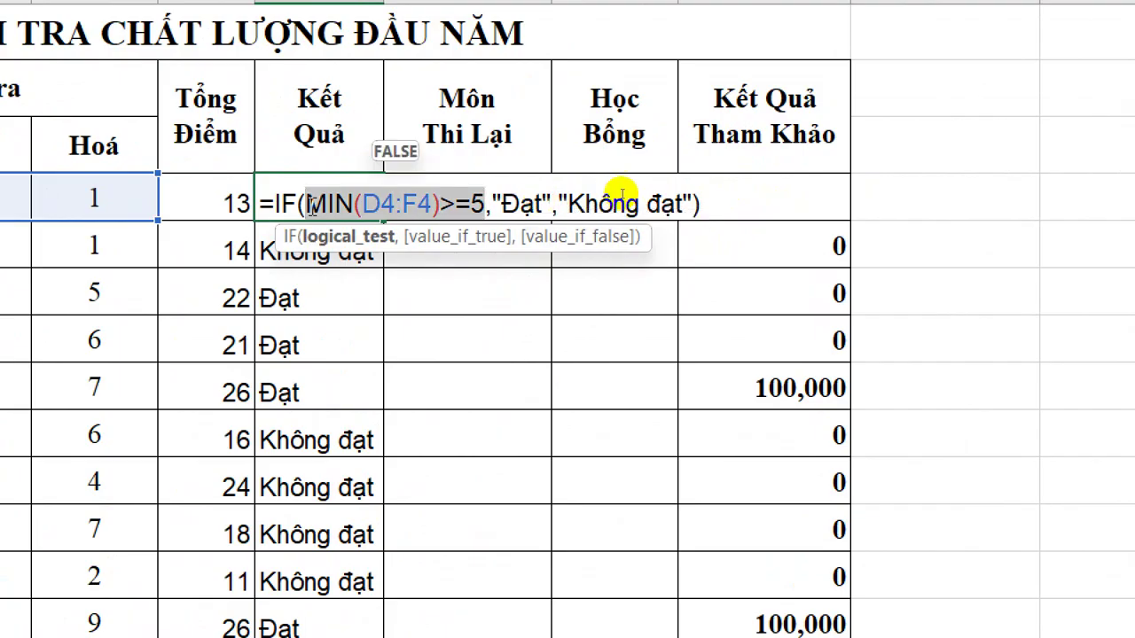
left_click(504, 203)
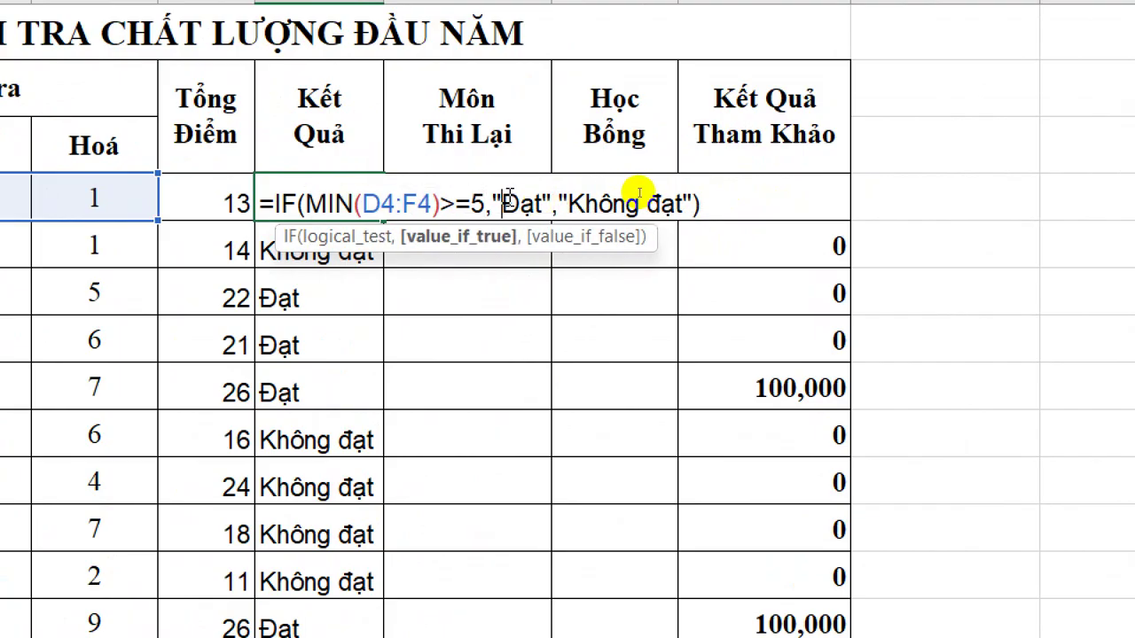
left_click(628, 203)
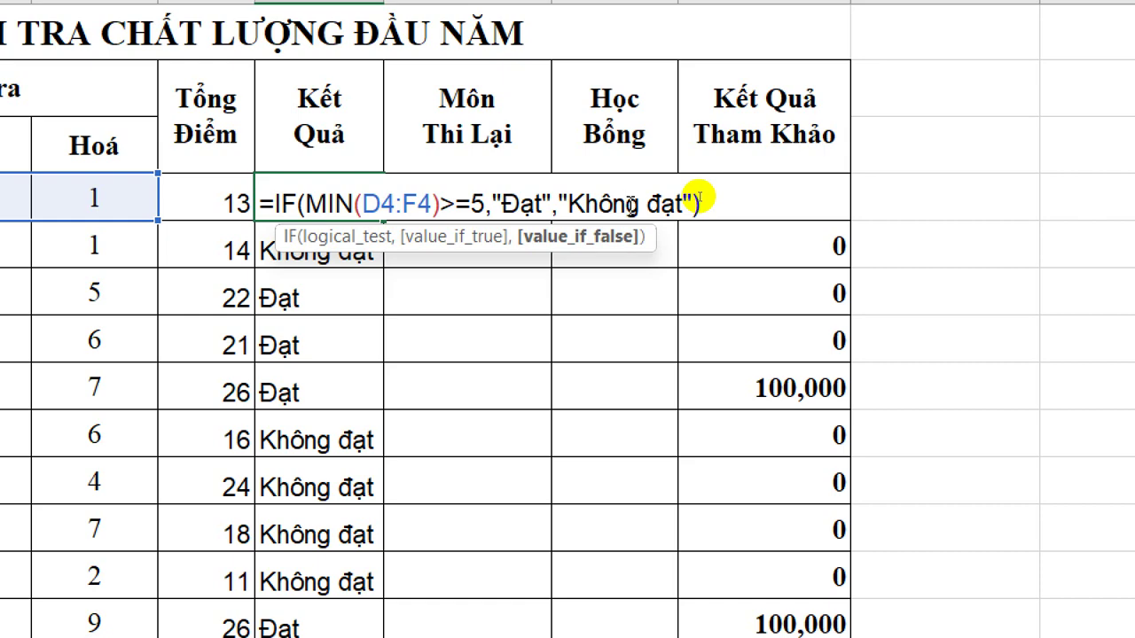
key("Return")
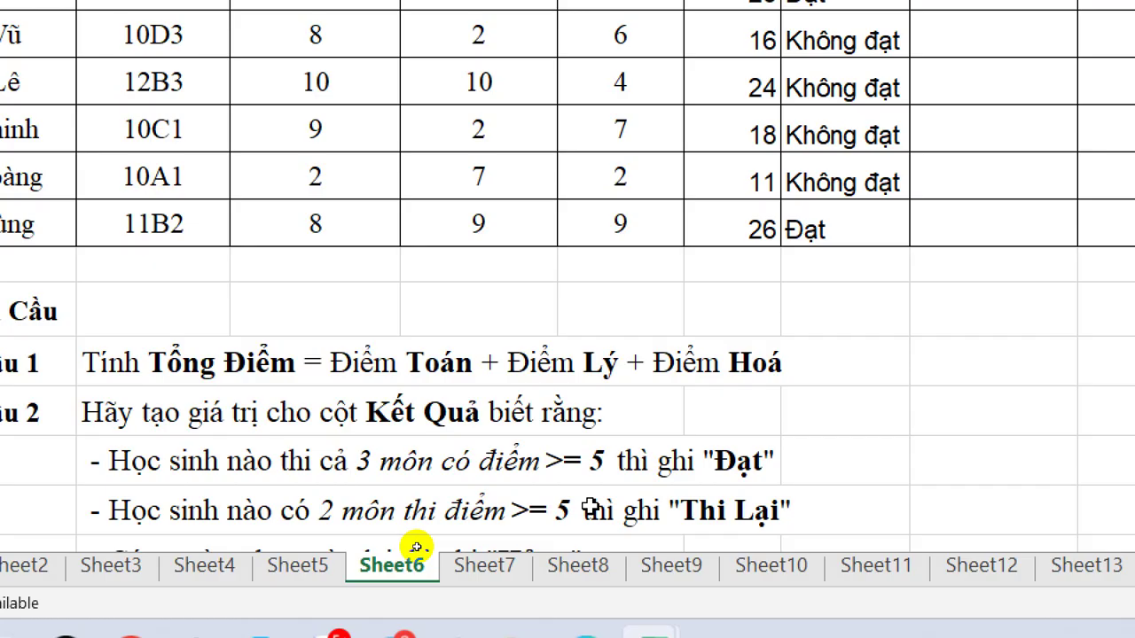
scroll(666, 423, "up", 2)
scroll(666, 254, "up", 2)
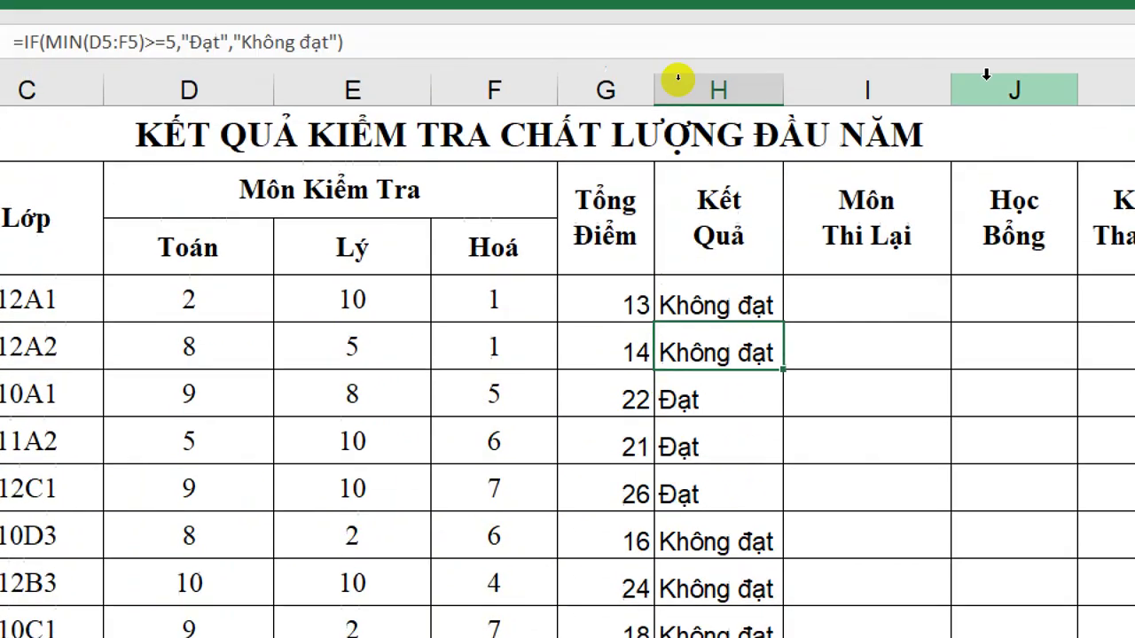
Enter =COUNTIF(D4:F4,">=5") in I4 for the first student
left_click(891, 310)
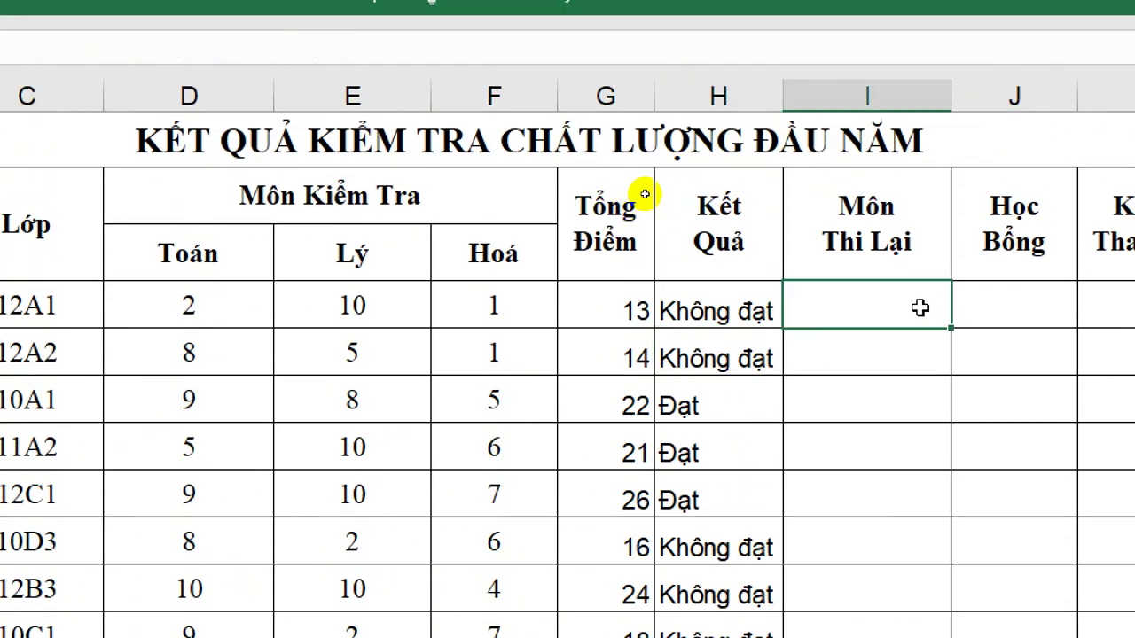
type("=")
type("coun")
key("Tab")
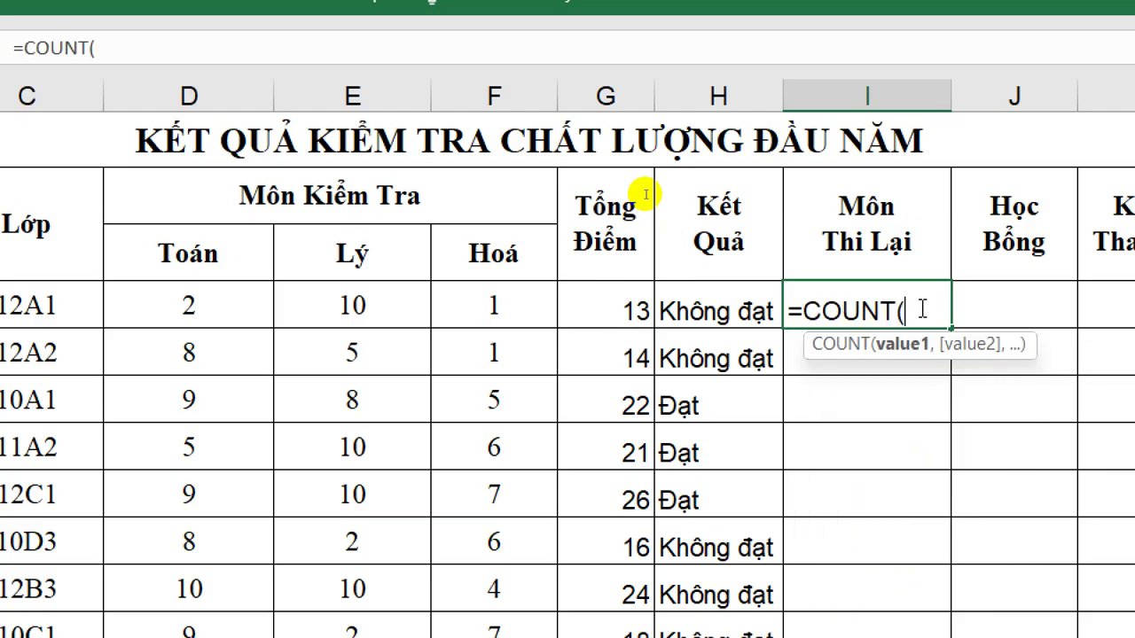
key("BackSpace")
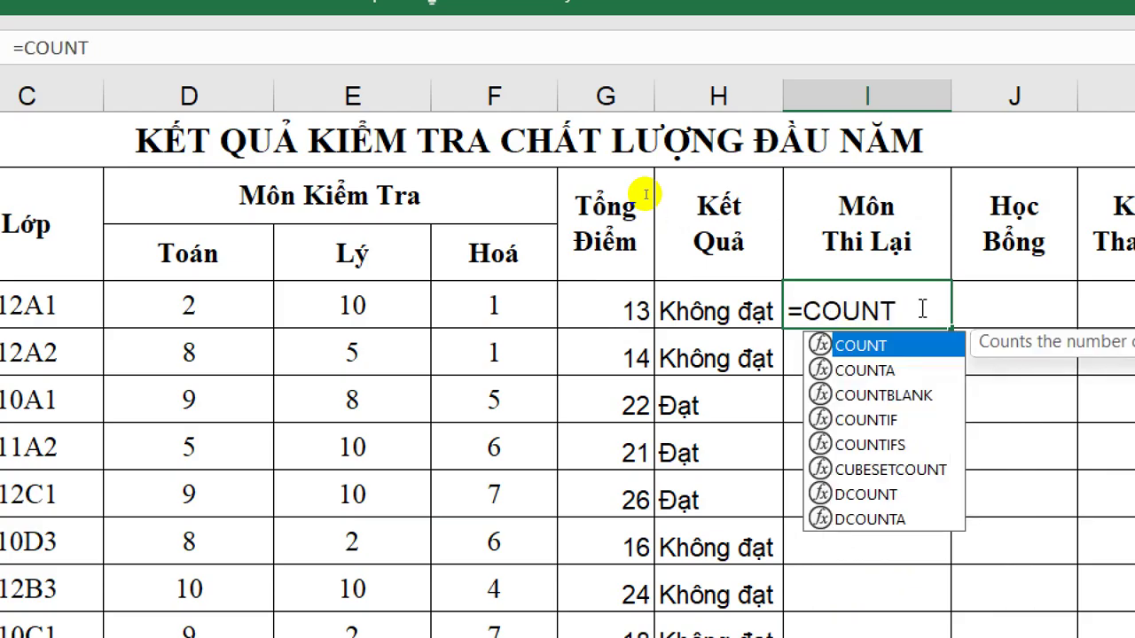
type("if")
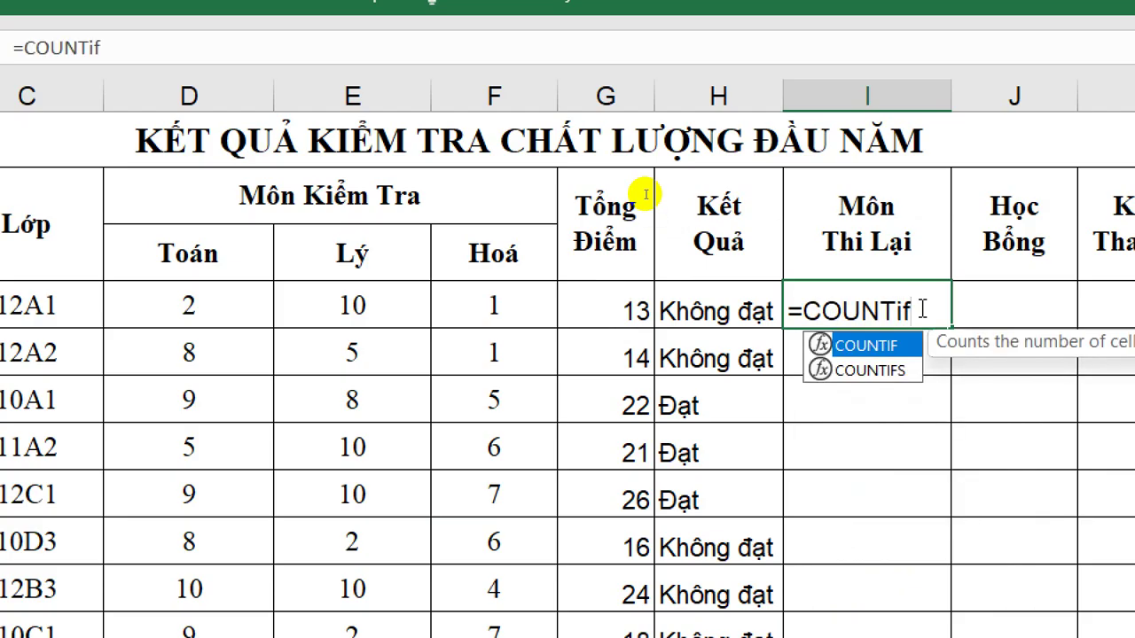
key("Tab")
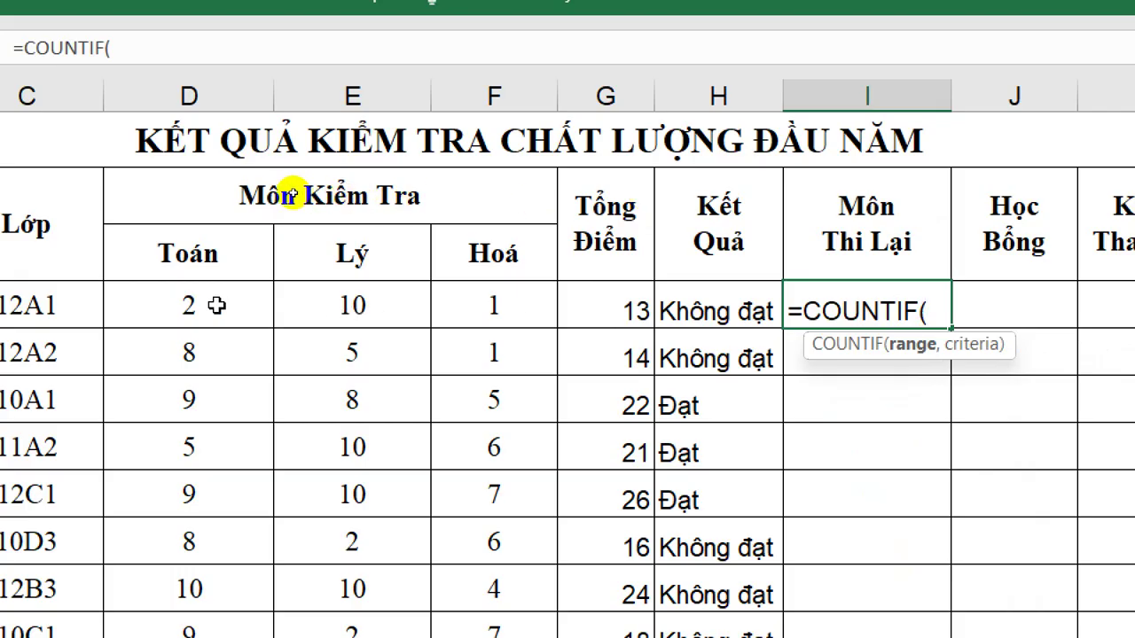
left_click_drag(221, 305, 479, 307)
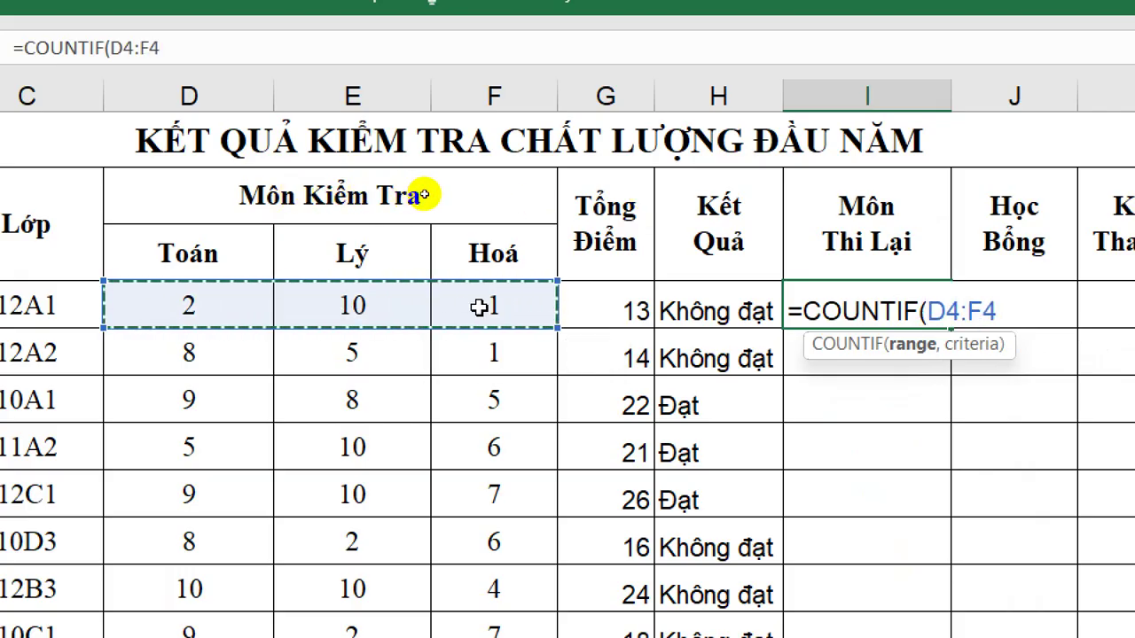
type(",\"")
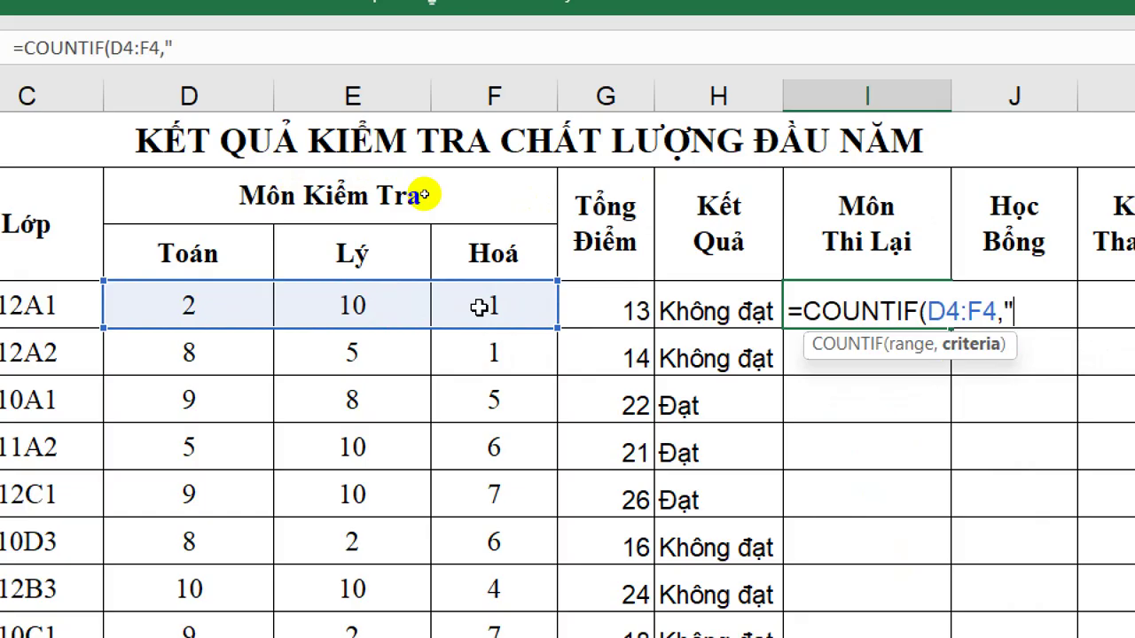
type(">=")
type("5")
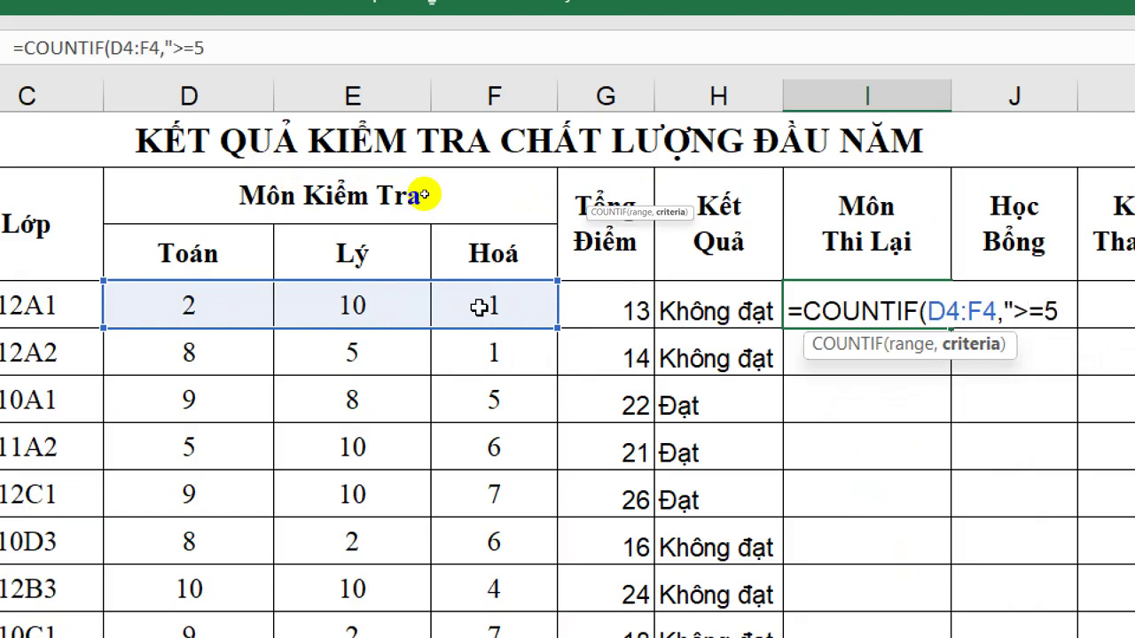
type("\")")
key("ctrl+Return")
key("Return")
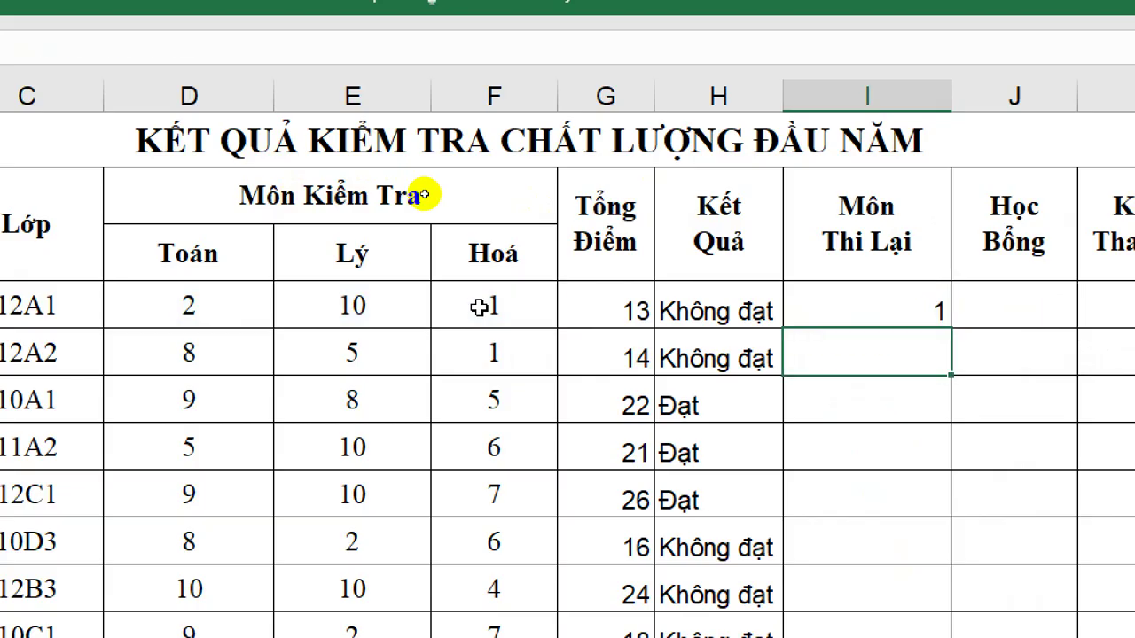
Copy the COUNTIF formula down column I
left_click(846, 307)
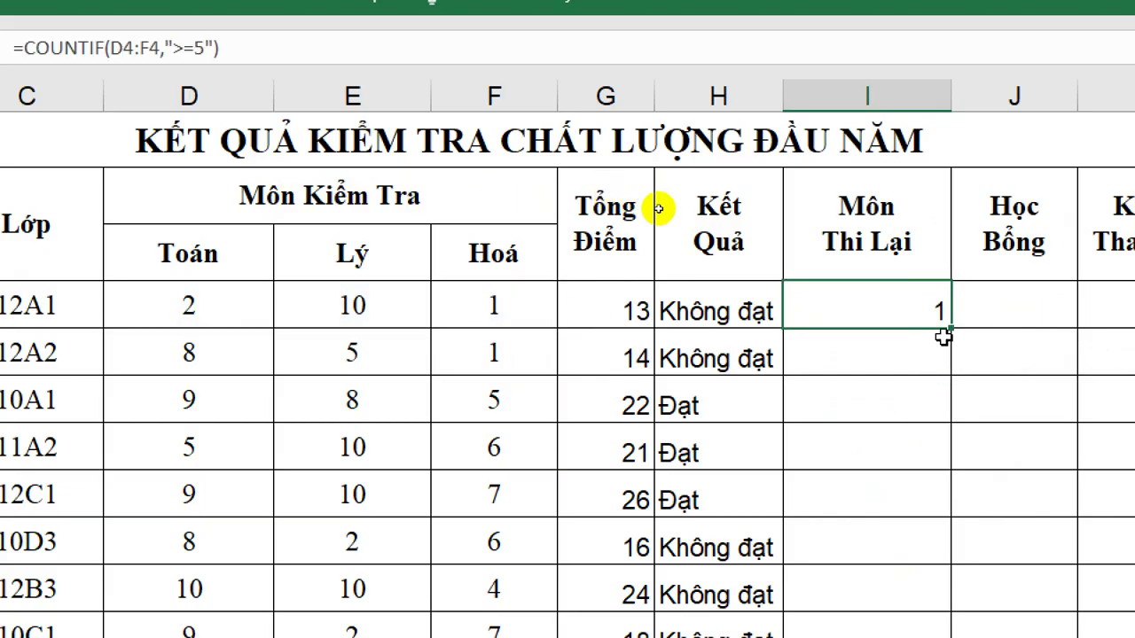
double_click(956, 328)
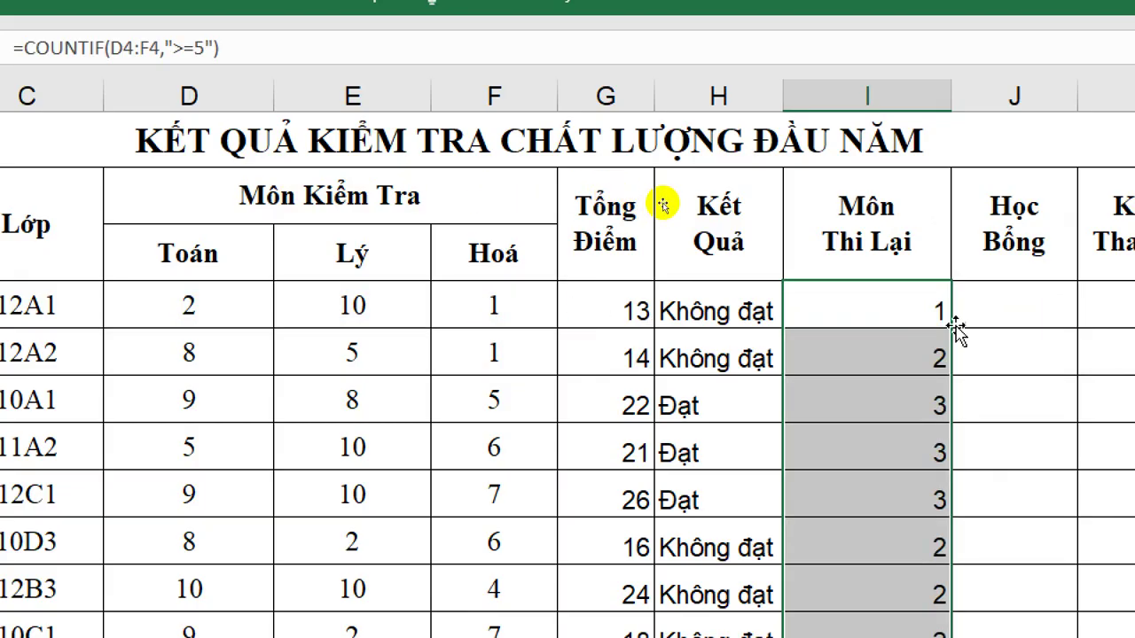
left_click(881, 309)
scroll(993, 200, "right", 3)
scroll(864, 139, "left", 2)
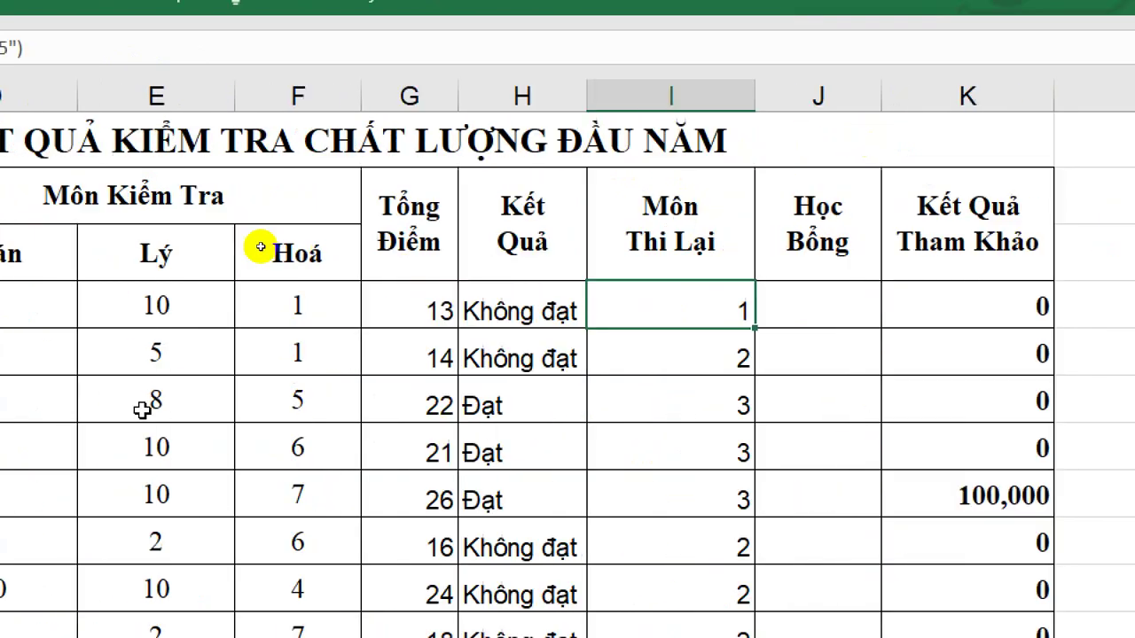
scroll(261, 246, "left", 2)
scroll(887, 443, "right", 3)
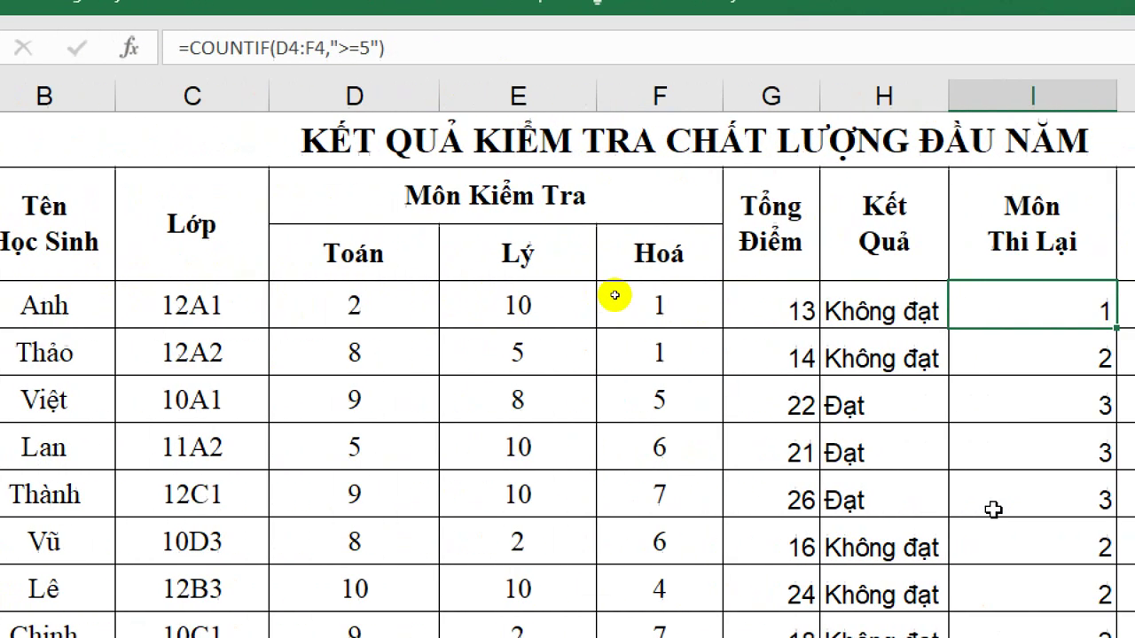
scroll(960, 413, "right", 1)
Check the copied count formulas in rows 5 through 13
left_click(955, 343)
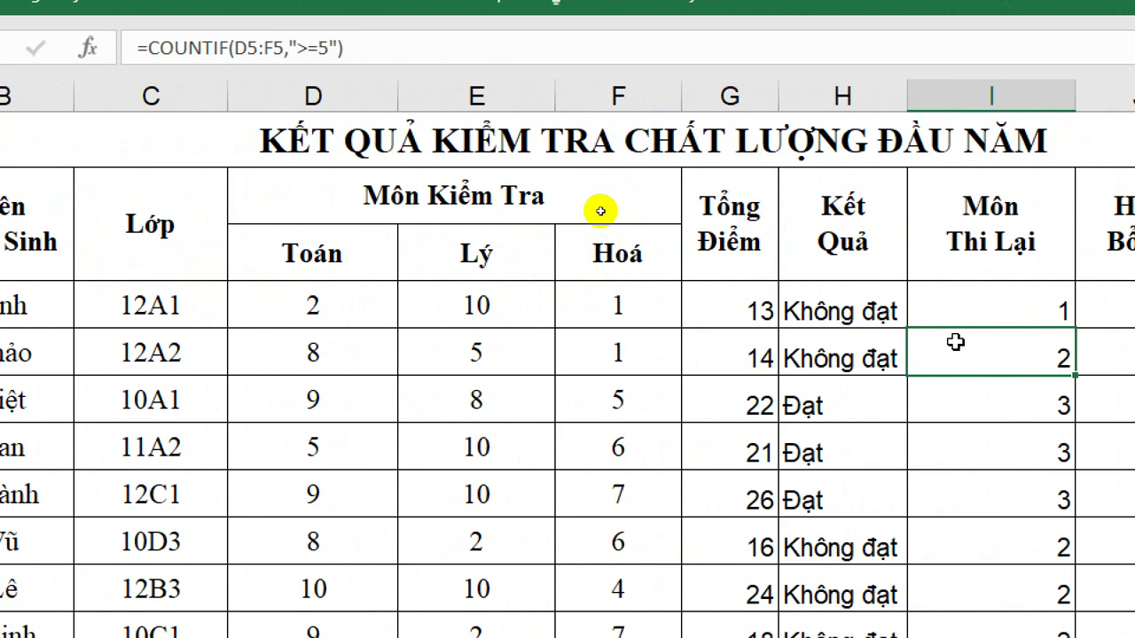
key("Down")
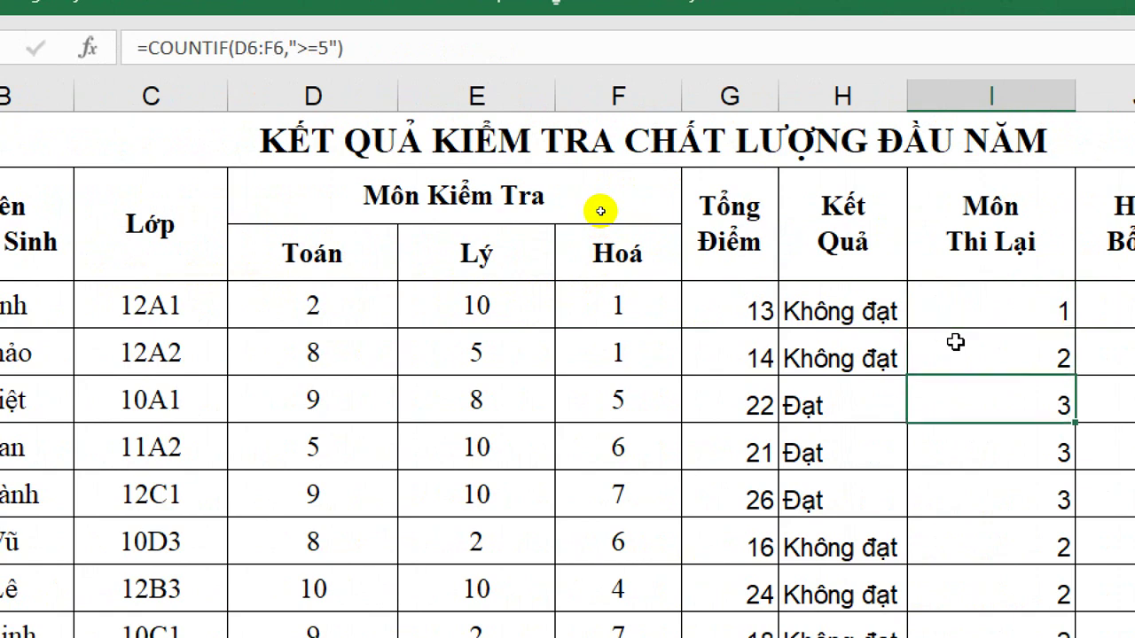
key("Down")
key("Down")
key("Down")
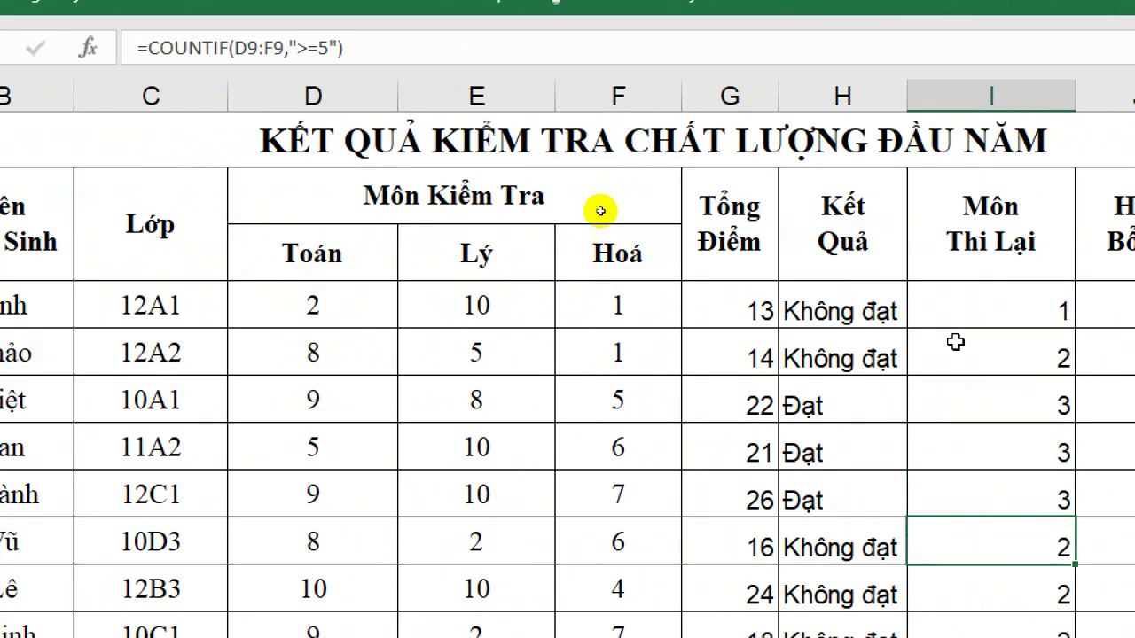
scroll(608, 299, "down", 2)
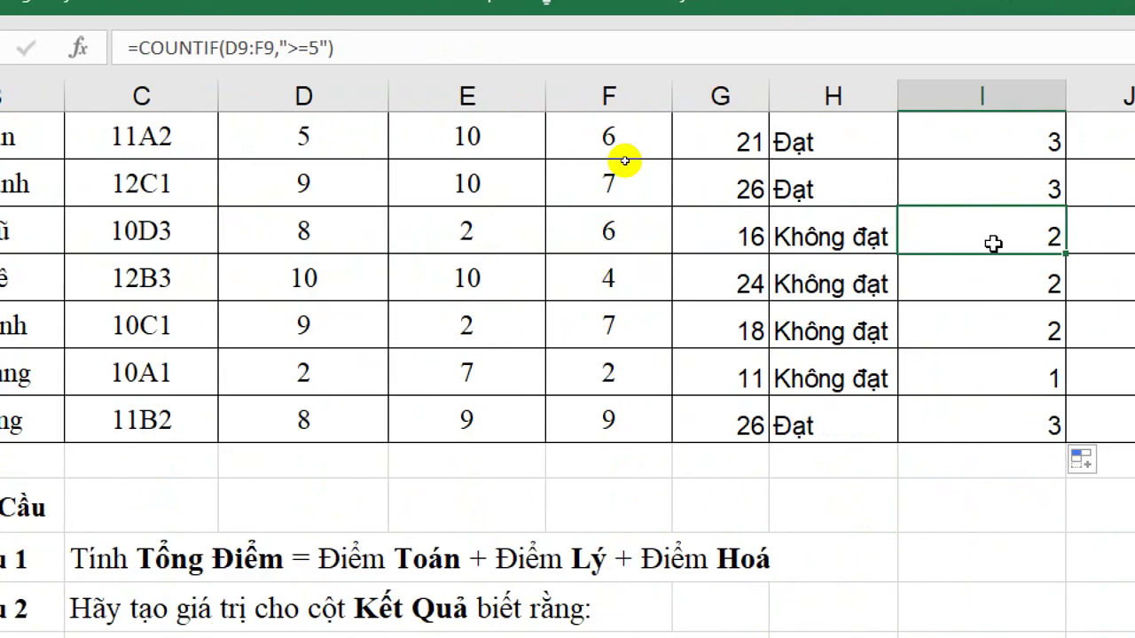
left_click(993, 279)
left_click(993, 326)
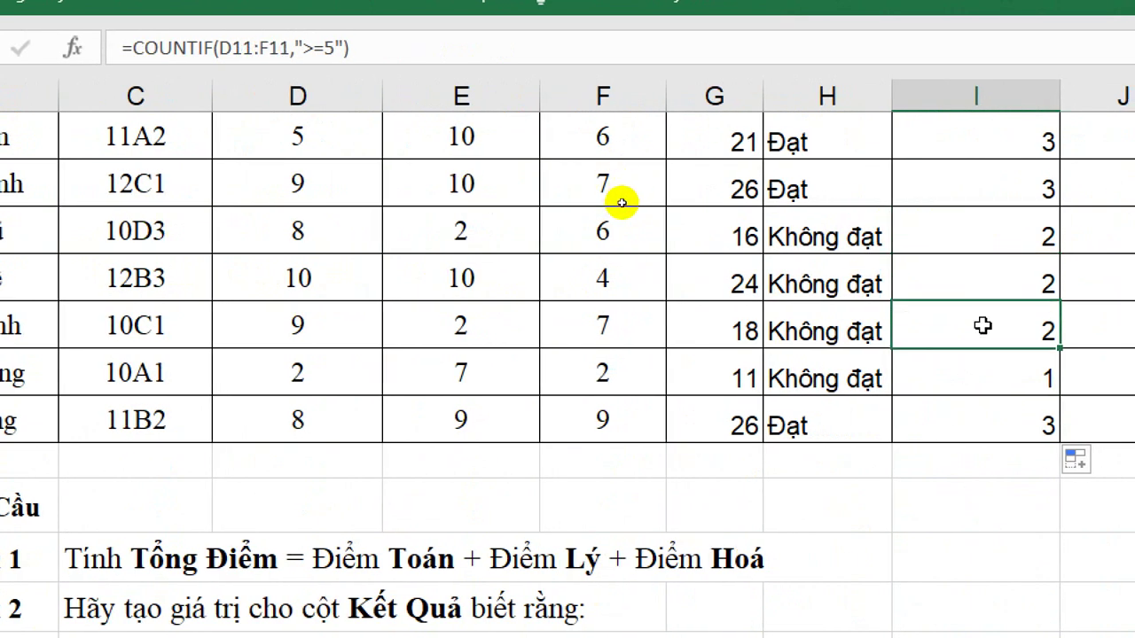
left_click(993, 376)
left_click(993, 430)
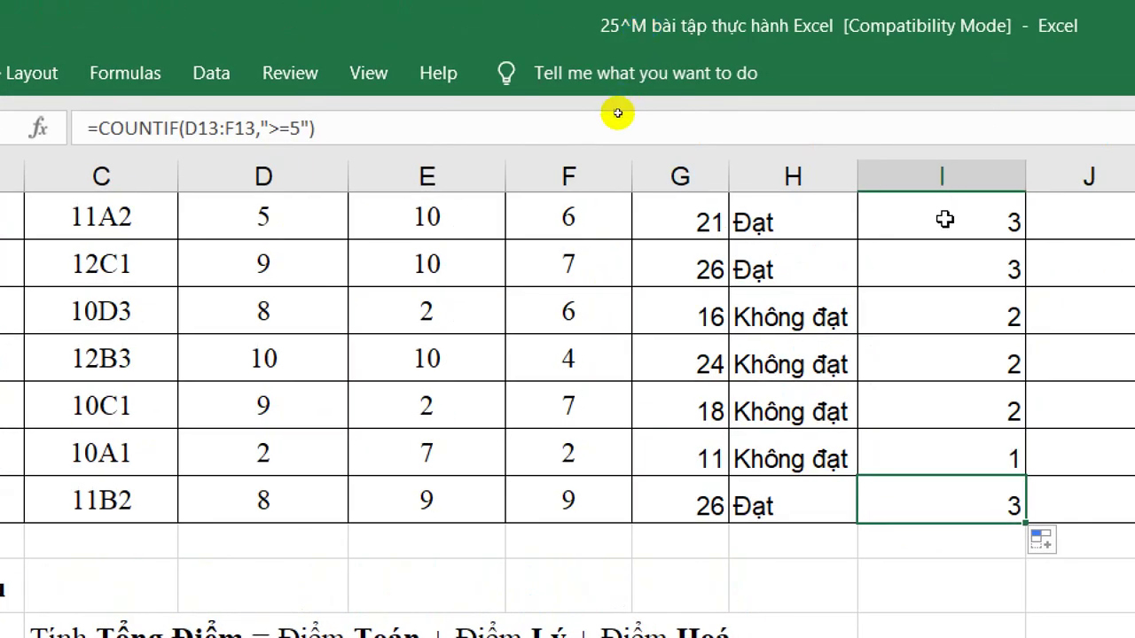
scroll(926, 259, "up", 2)
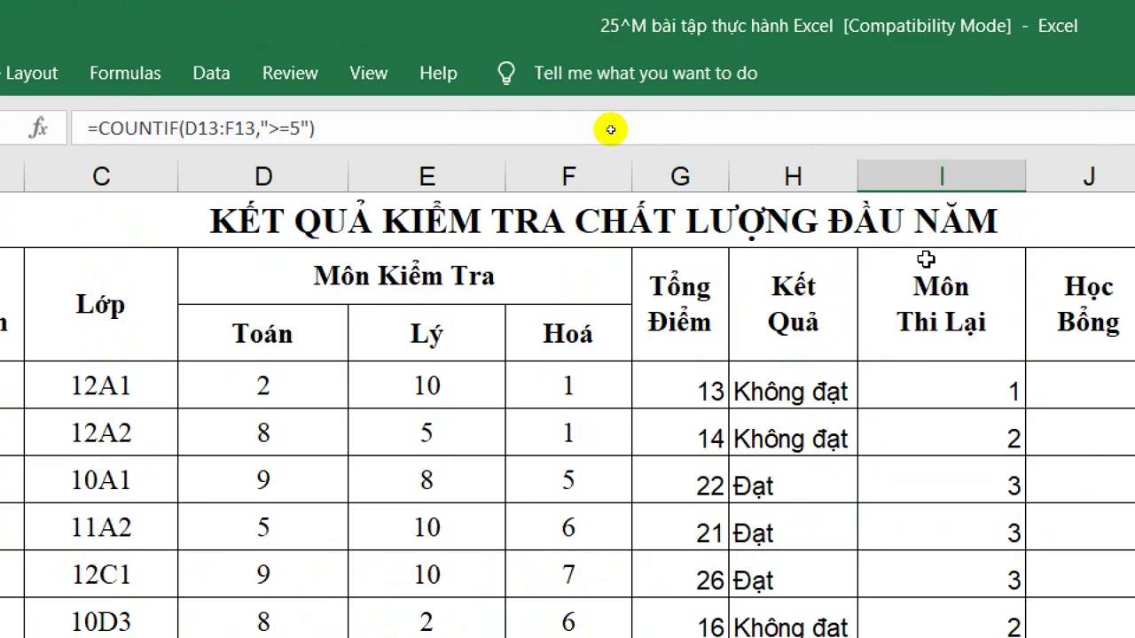
Review the COUNTIF expression in I4, leaving it unchanged
double_click(927, 387)
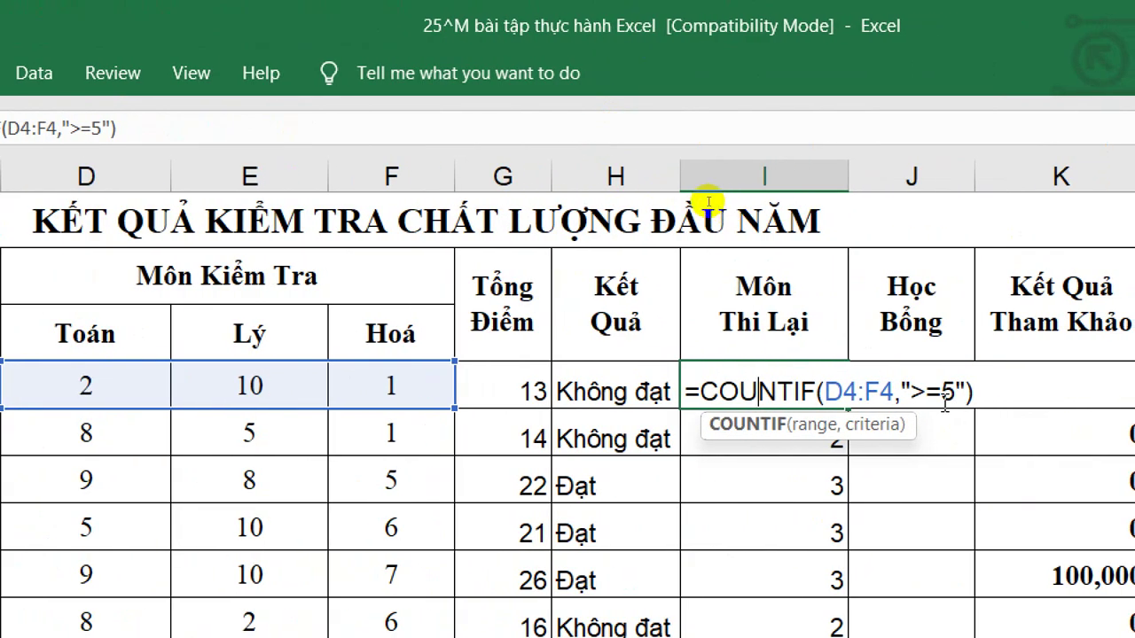
left_click(703, 392)
left_click_drag(703, 391, 977, 391)
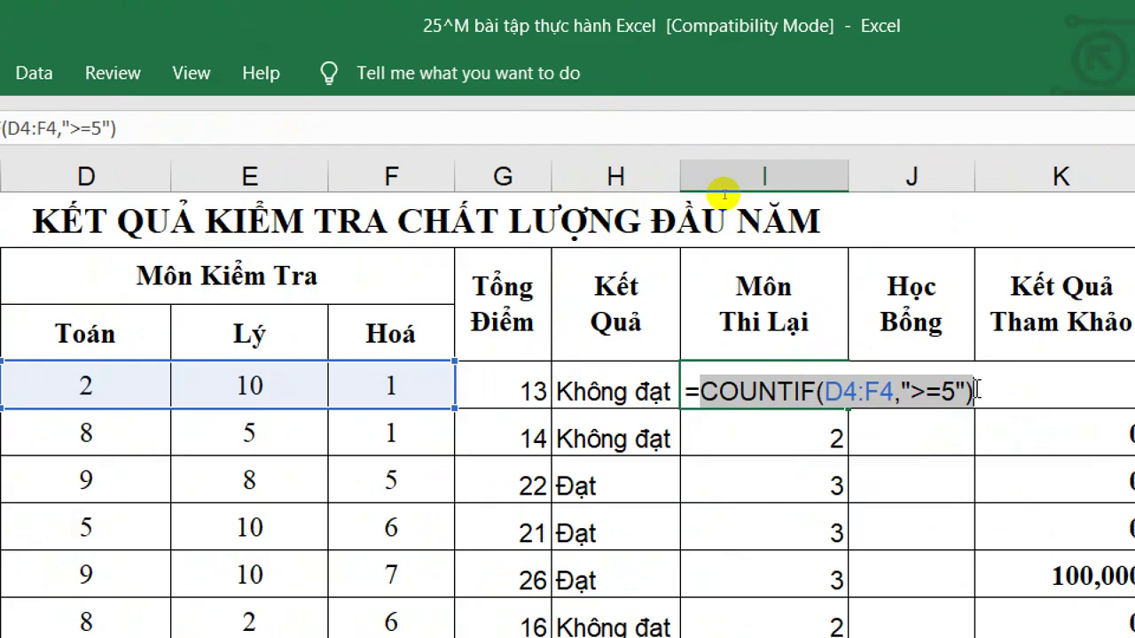
key("Escape")
In H4, replace "Không đạt" with a nested IF testing COUNTIF(D4:F4,">=5")
left_click(615, 397)
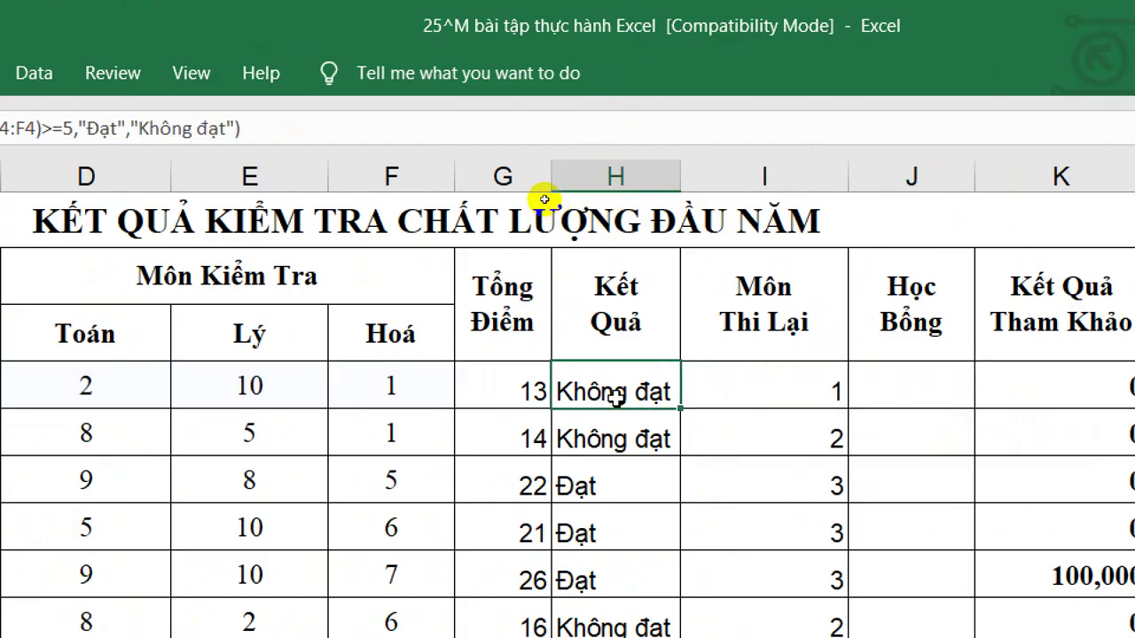
double_click(616, 397)
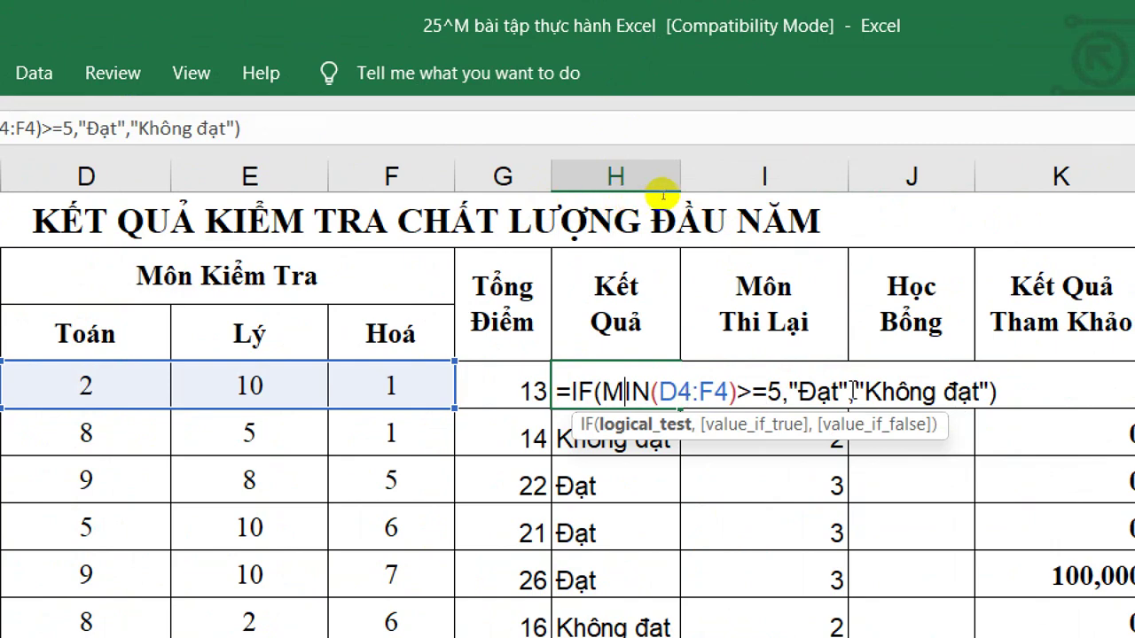
left_click(854, 391)
left_click(989, 391, "shift")
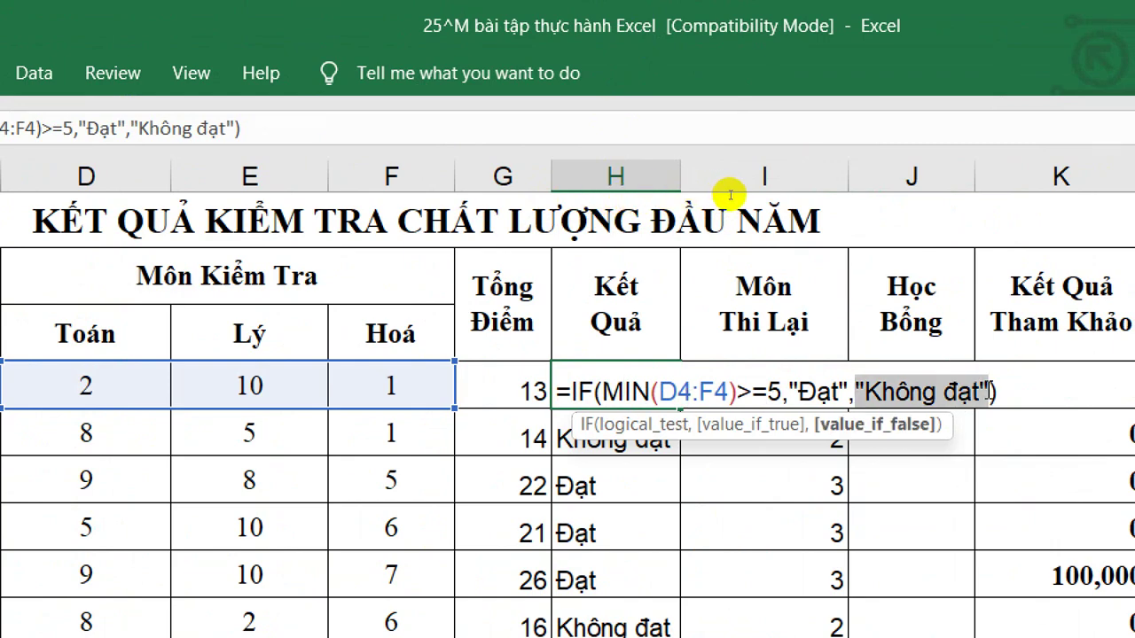
scroll(730, 195, "right", 3)
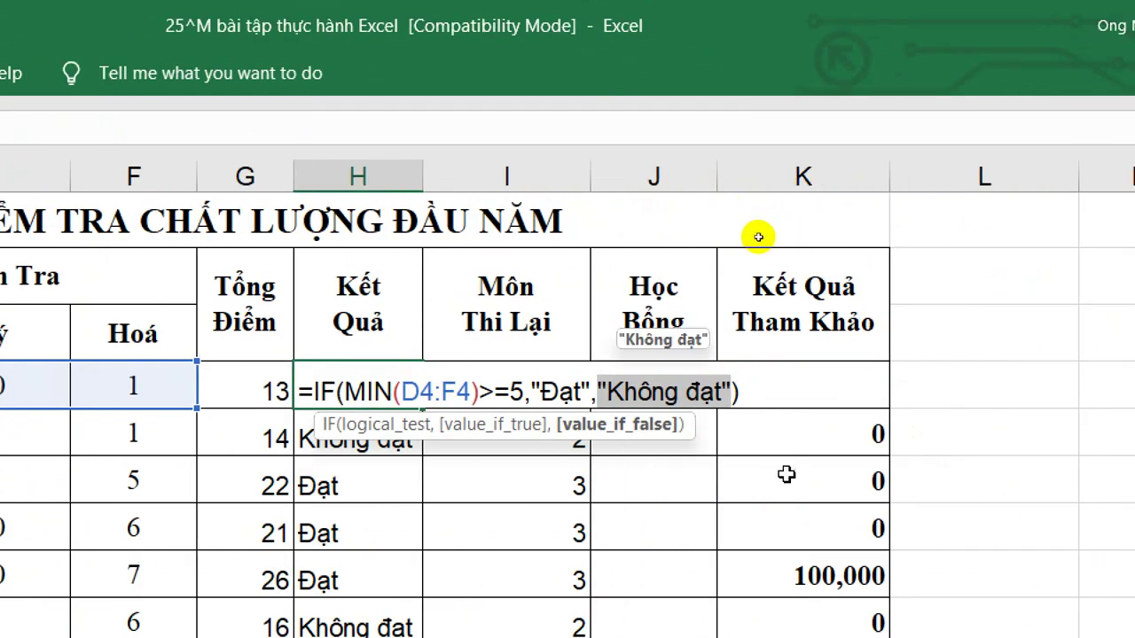
type("if(")
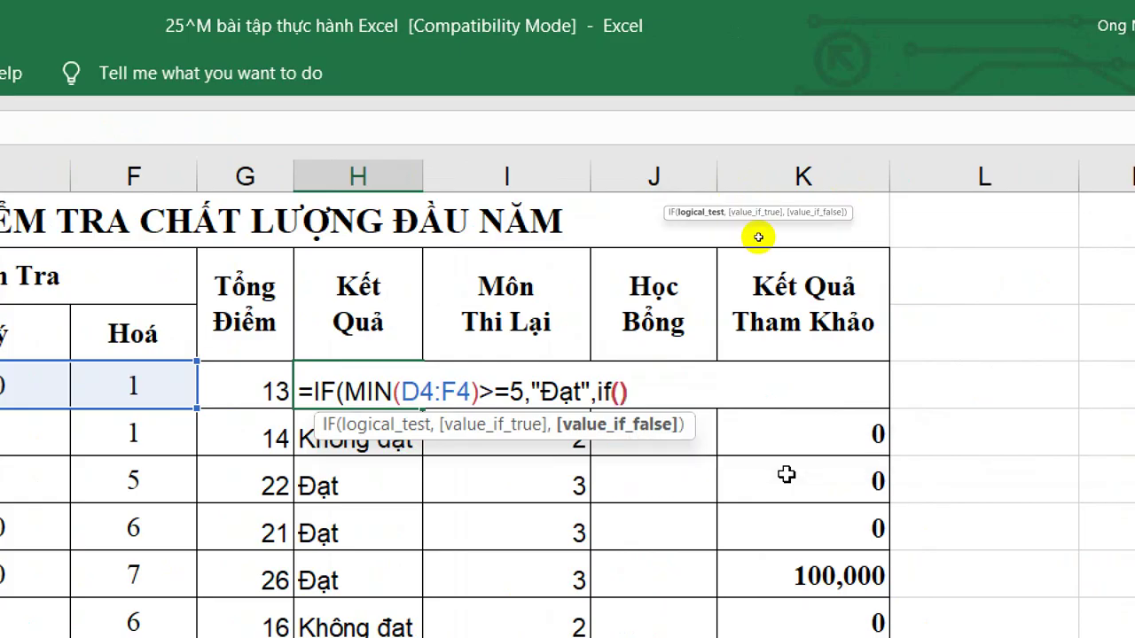
type(")")
key("Left")
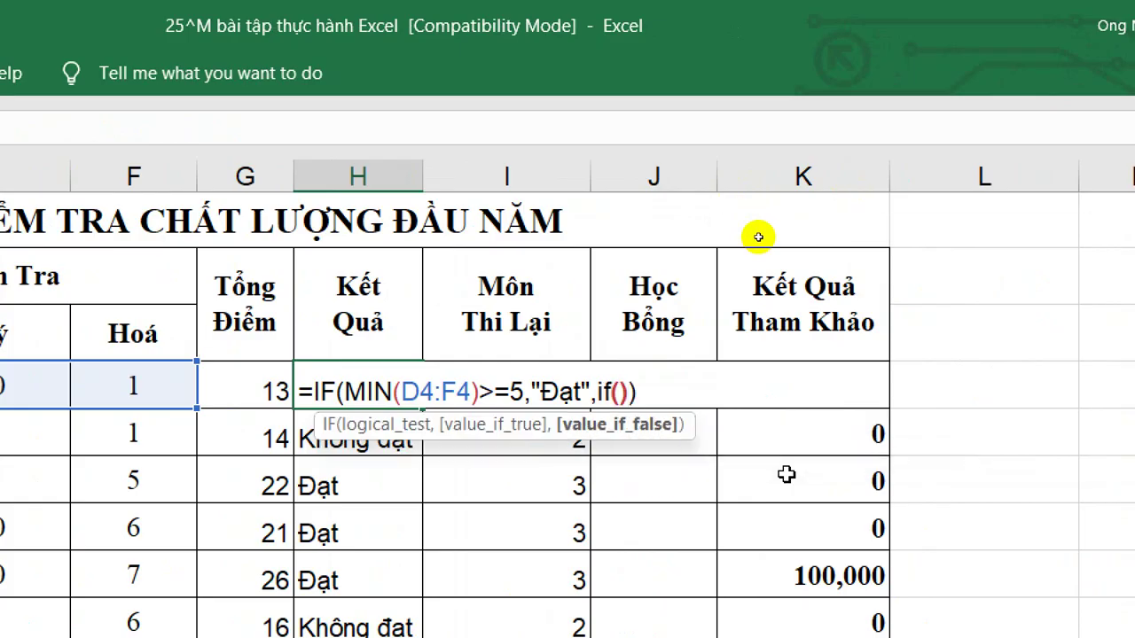
type("COUNTIF(D4:F4,\">=5\")")
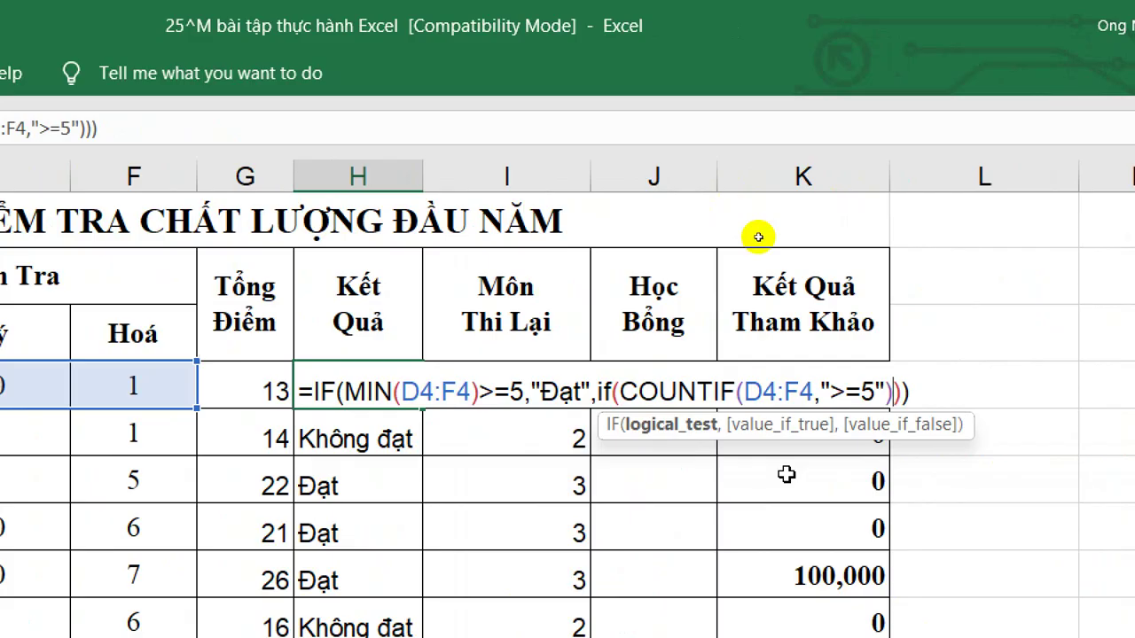
Give the inner IF the labels "Thi lại" and "Hỏng" and enter the formula
type(",")
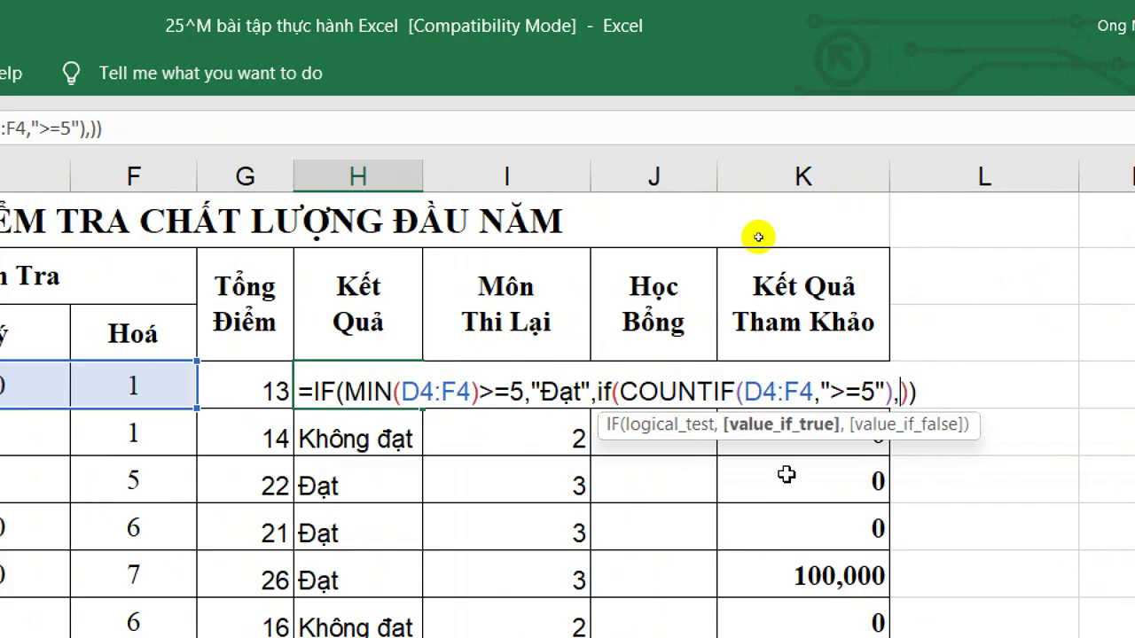
type("\"T\"")
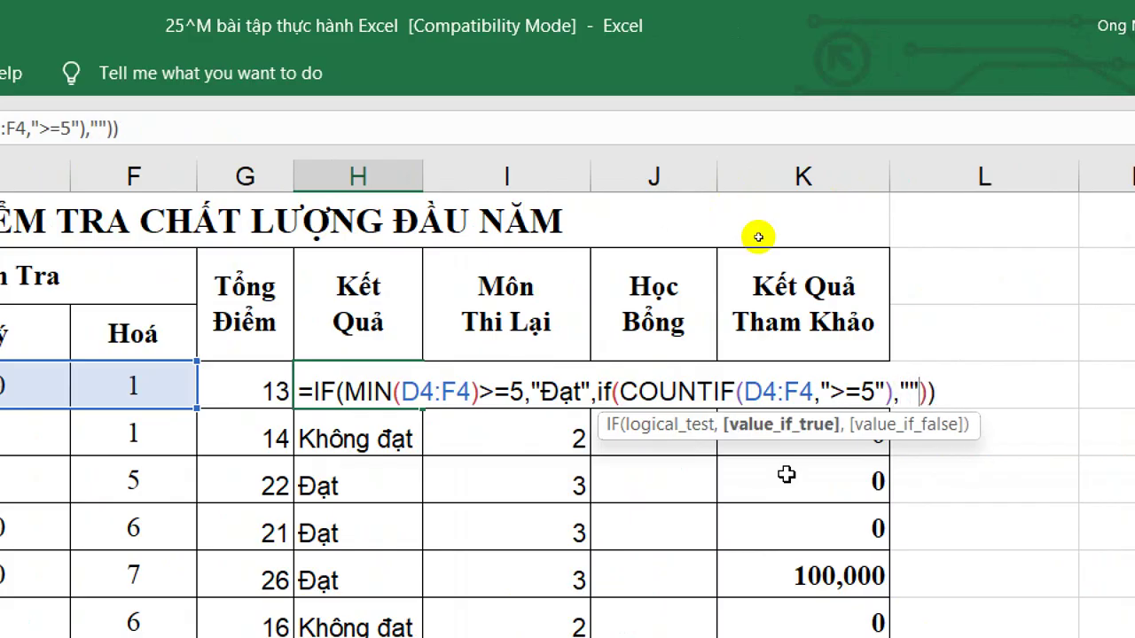
key("Left")
type("Thi ")
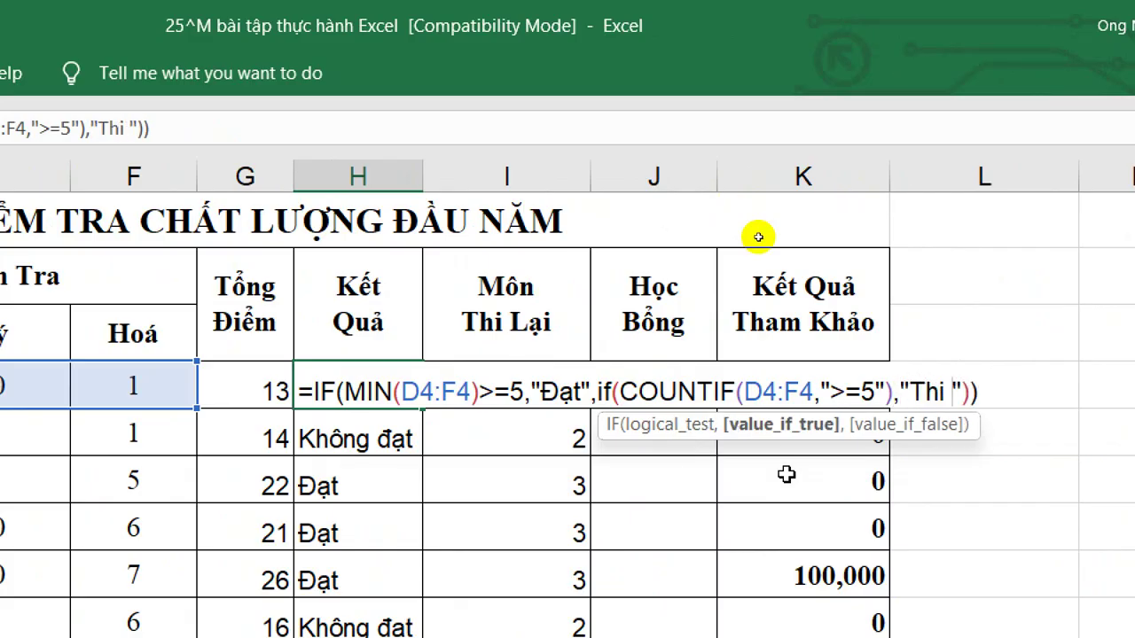
type("lai")
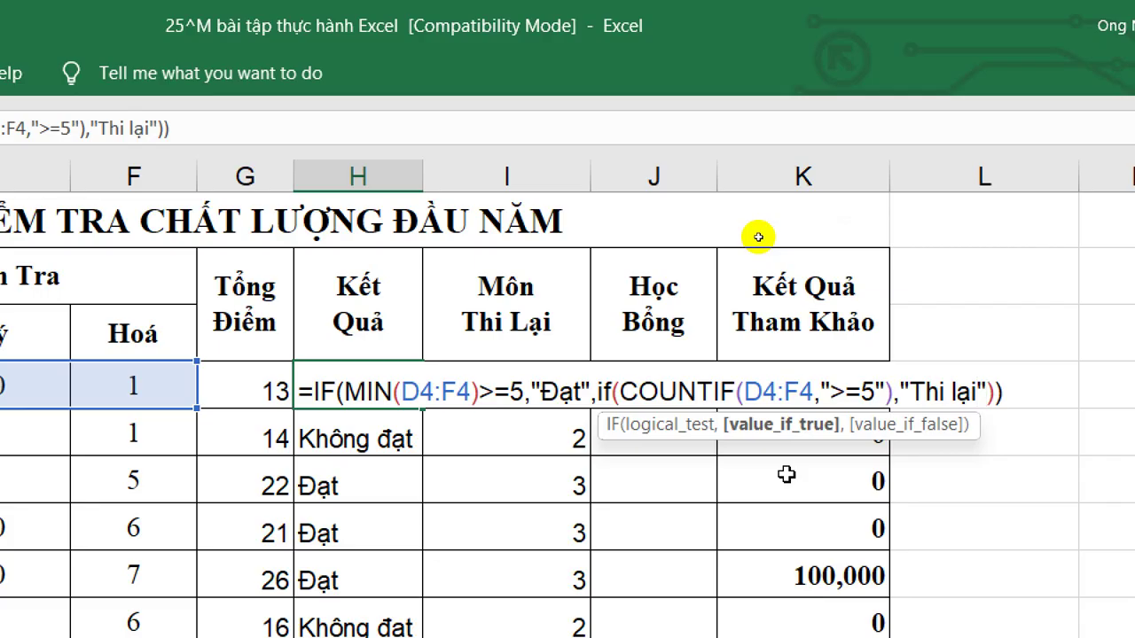
key("Right")
type(",\"\"")
key("Left")
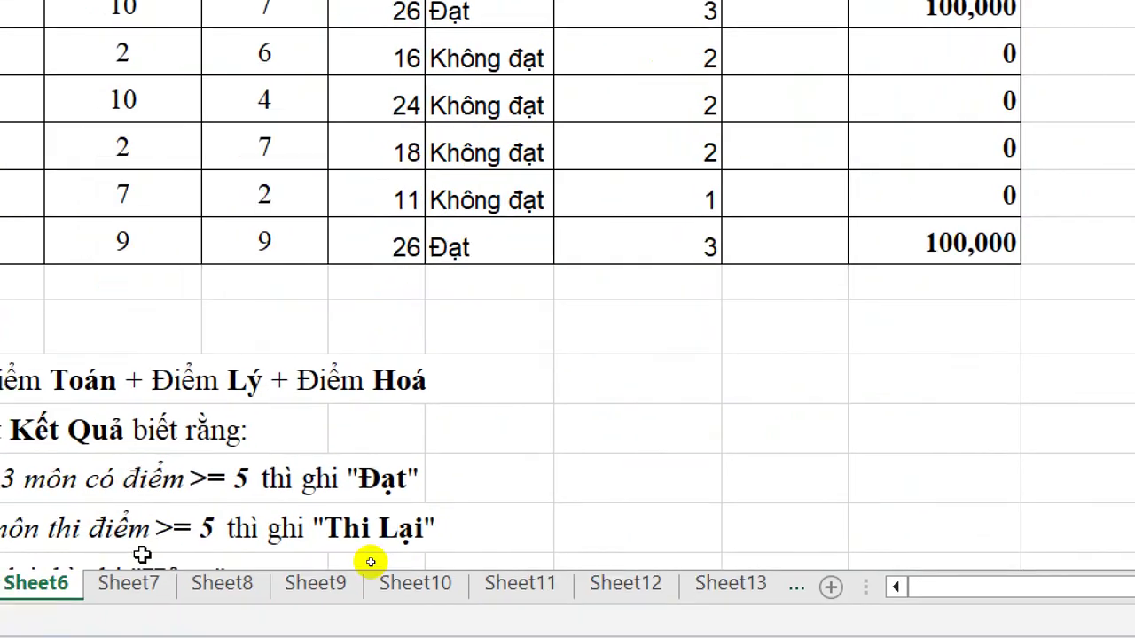
scroll(236, 431, "down", 3)
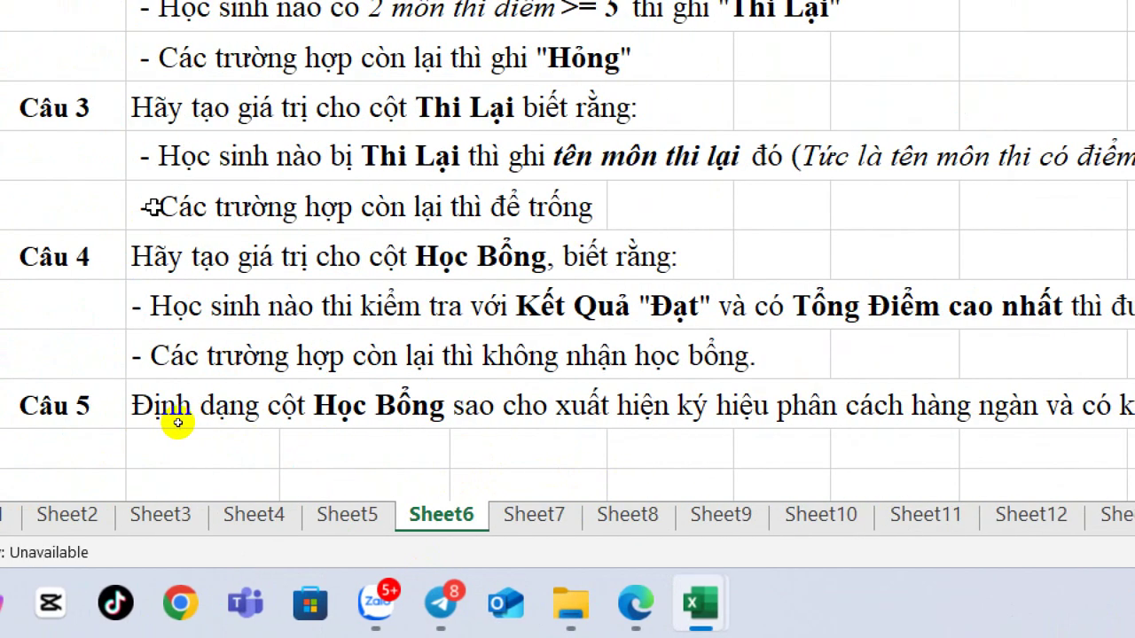
scroll(438, 325, "up", 2)
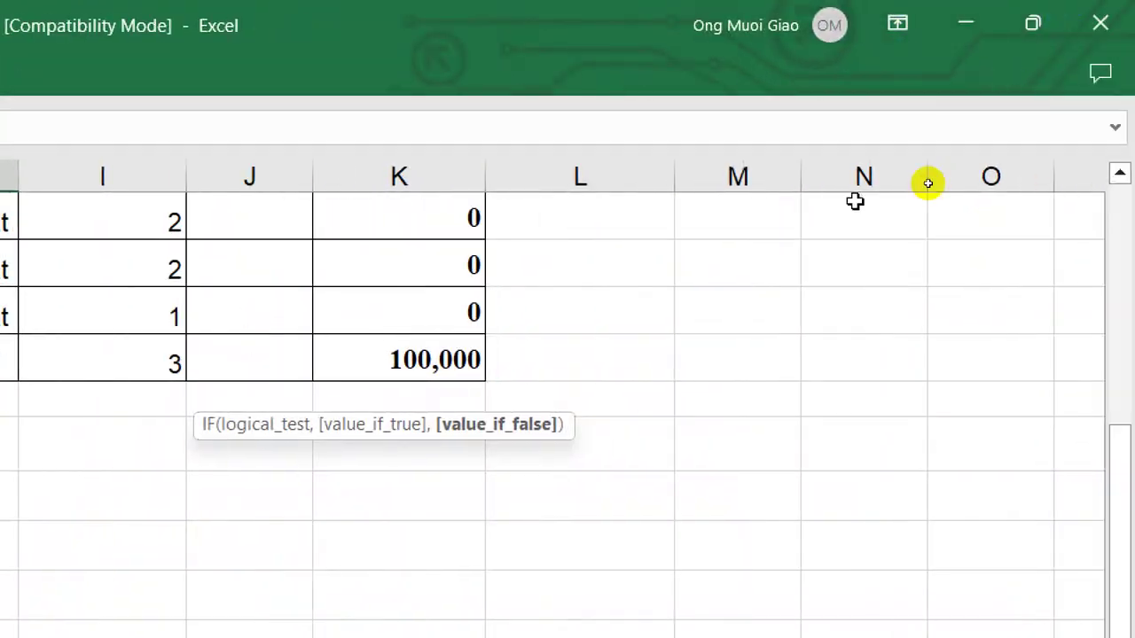
scroll(833, 242, "up", 2)
scroll(833, 243, "up", 1)
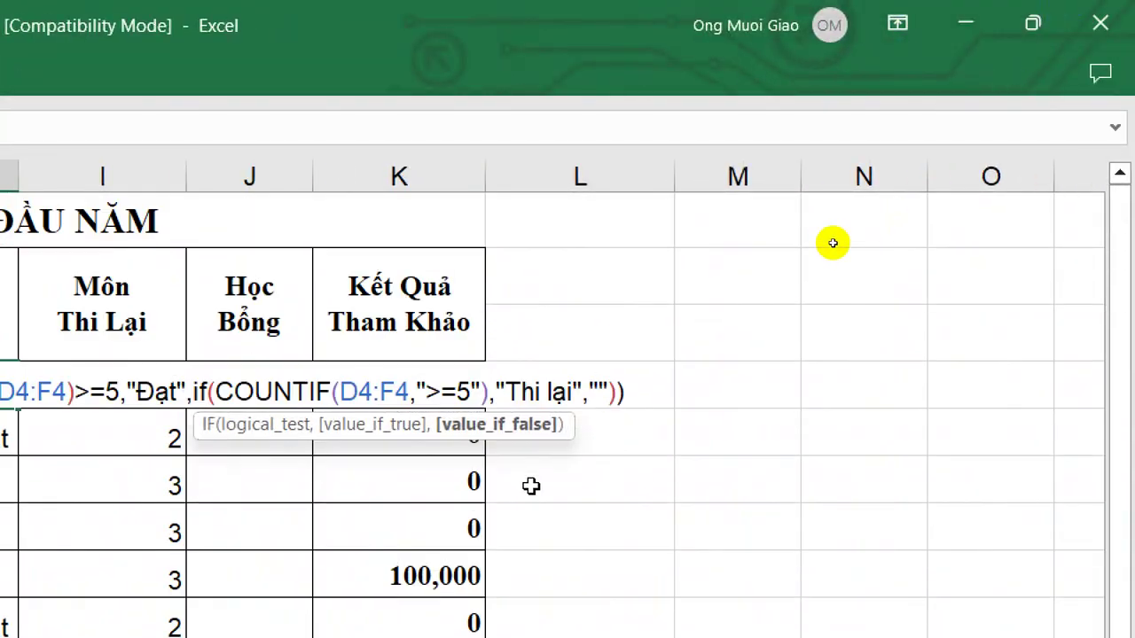
type("Hong")
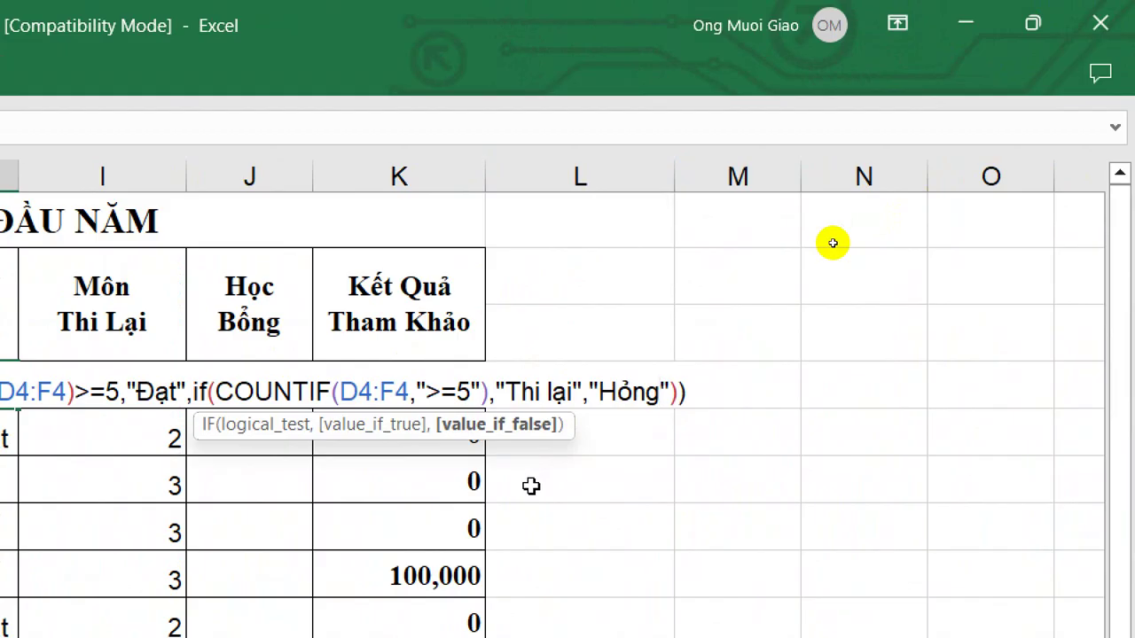
key("Return")
scroll(530, 485, "left", 5)
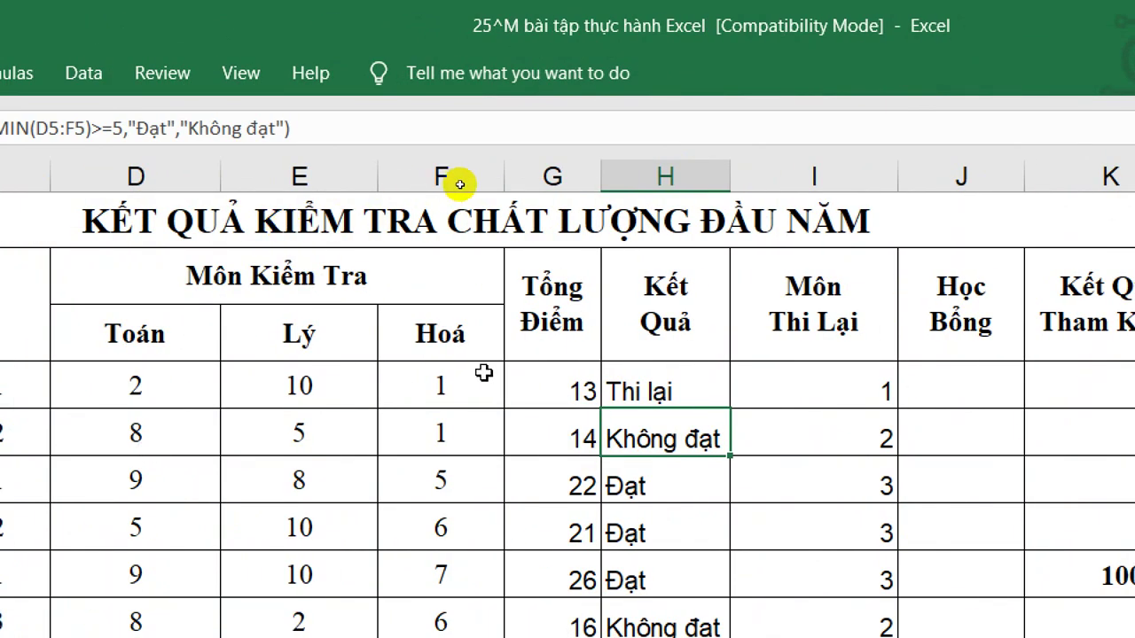
Copy the nested Đạt/Thi lại/Hỏng formula from H4 down column H
left_click(645, 383)
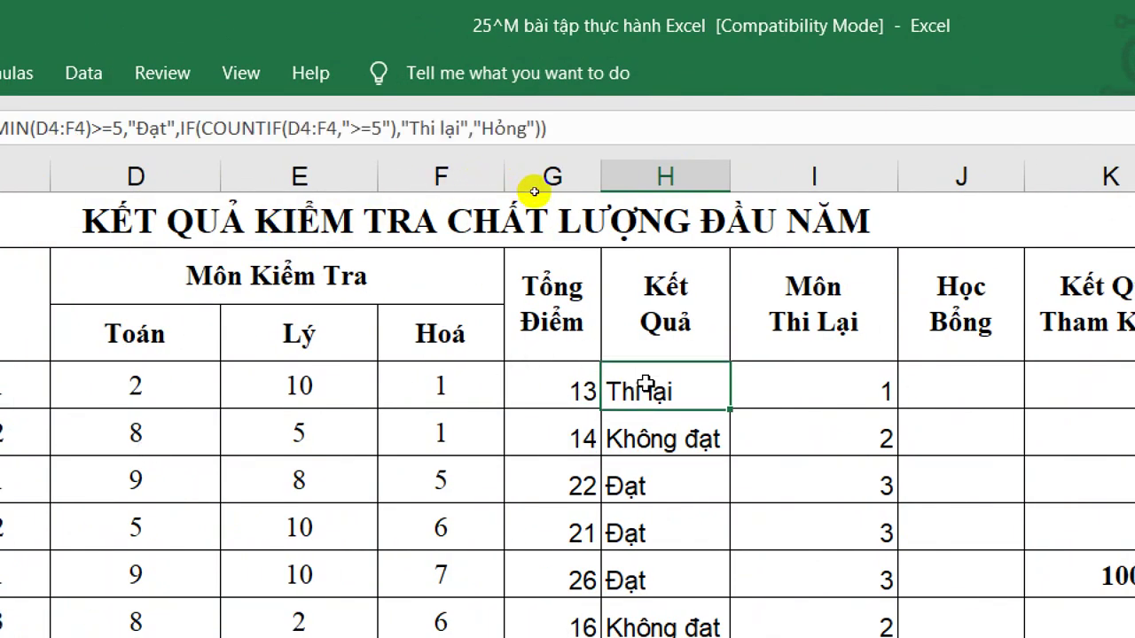
double_click(730, 408)
scroll(743, 404, "down", 2)
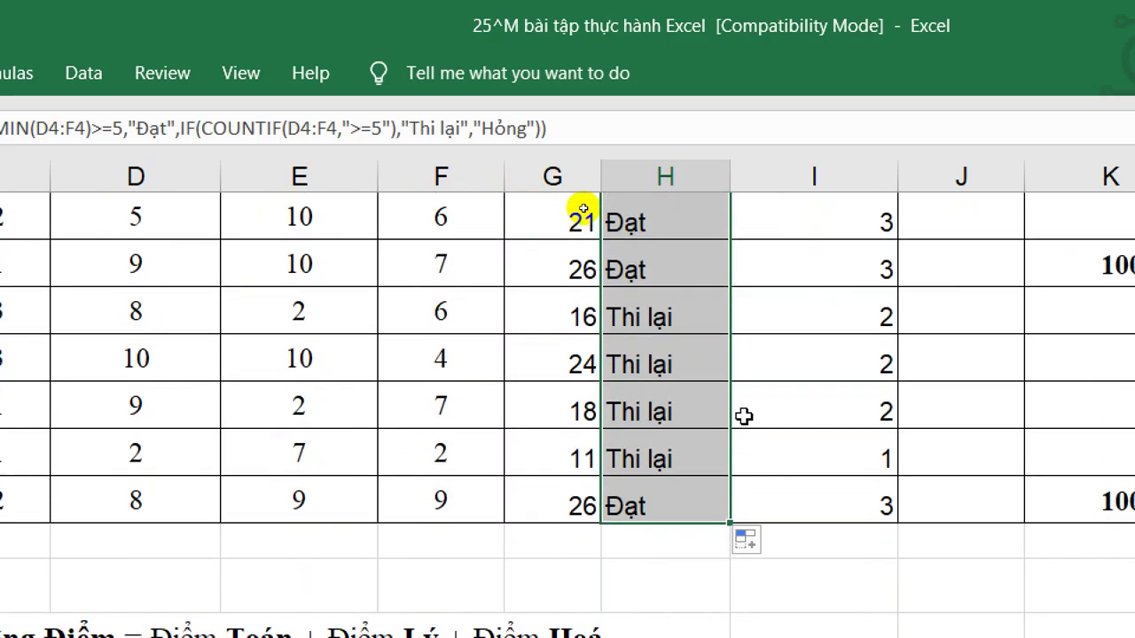
scroll(743, 416, "up", 1)
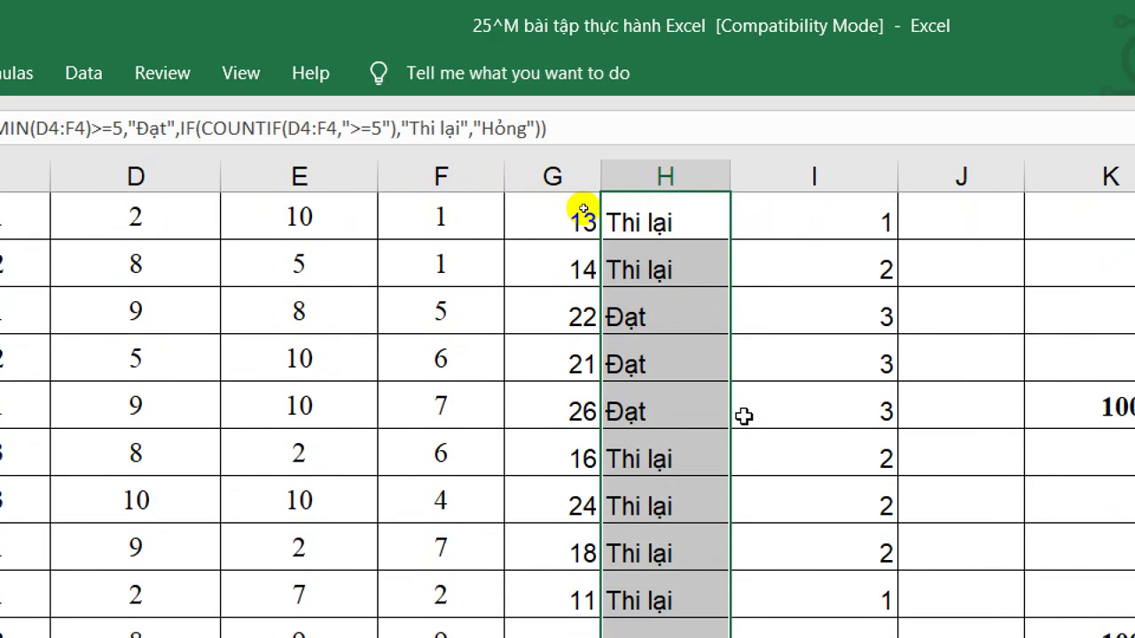
scroll(743, 415, "up", 1)
Reopen H4's IF formula for editing
left_click(640, 391)
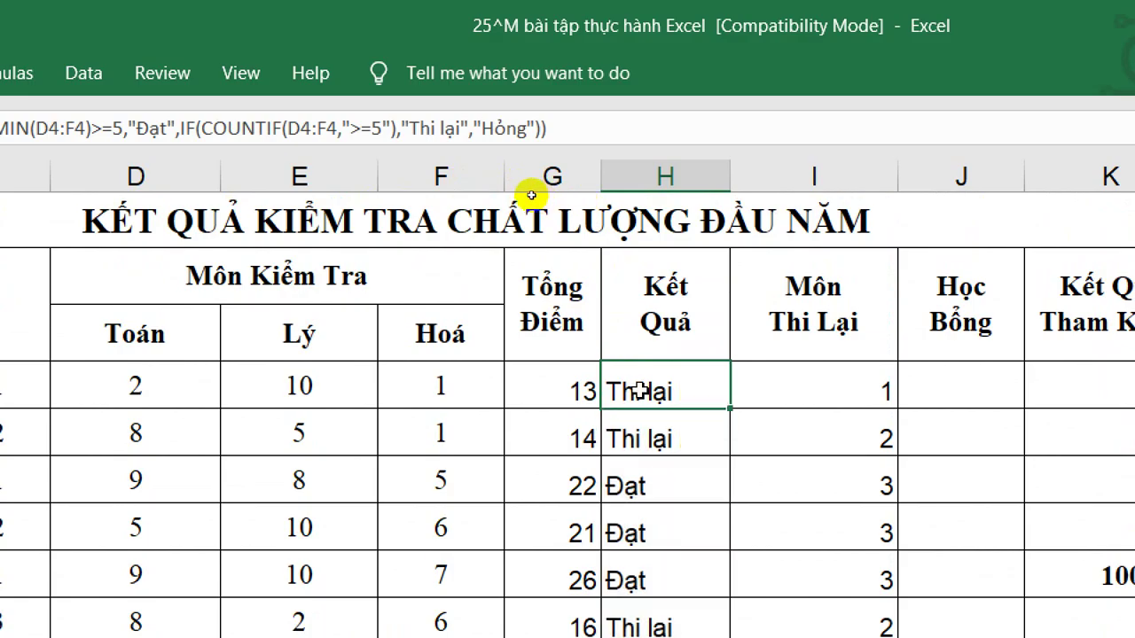
double_click(641, 391)
scroll(806, 203, "right", 1)
Append >=2 after COUNTIF(D4:F4,">=5") in H4, turning the first student's result to Hỏng
scroll(806, 203, "right", 2)
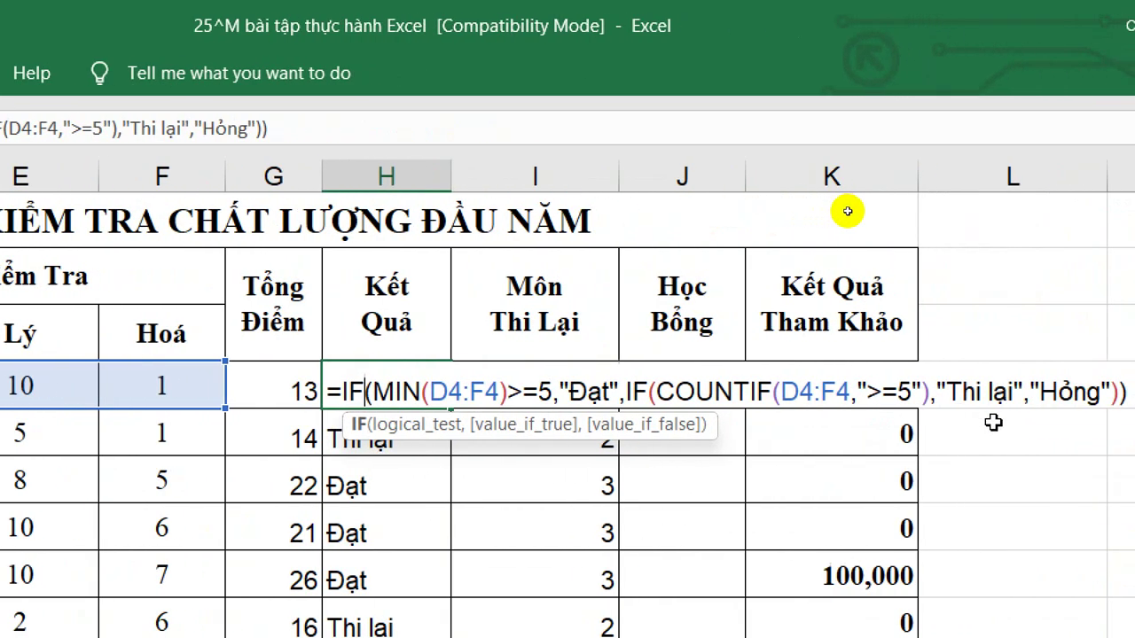
left_click(928, 391)
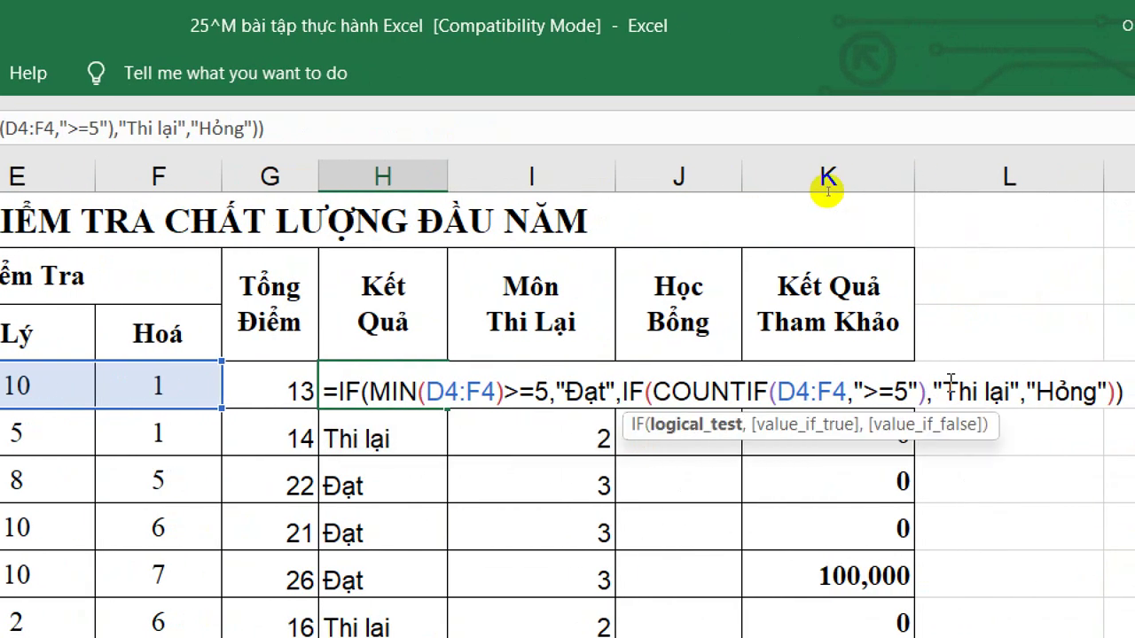
type(">")
key("BackSpace")
type(">")
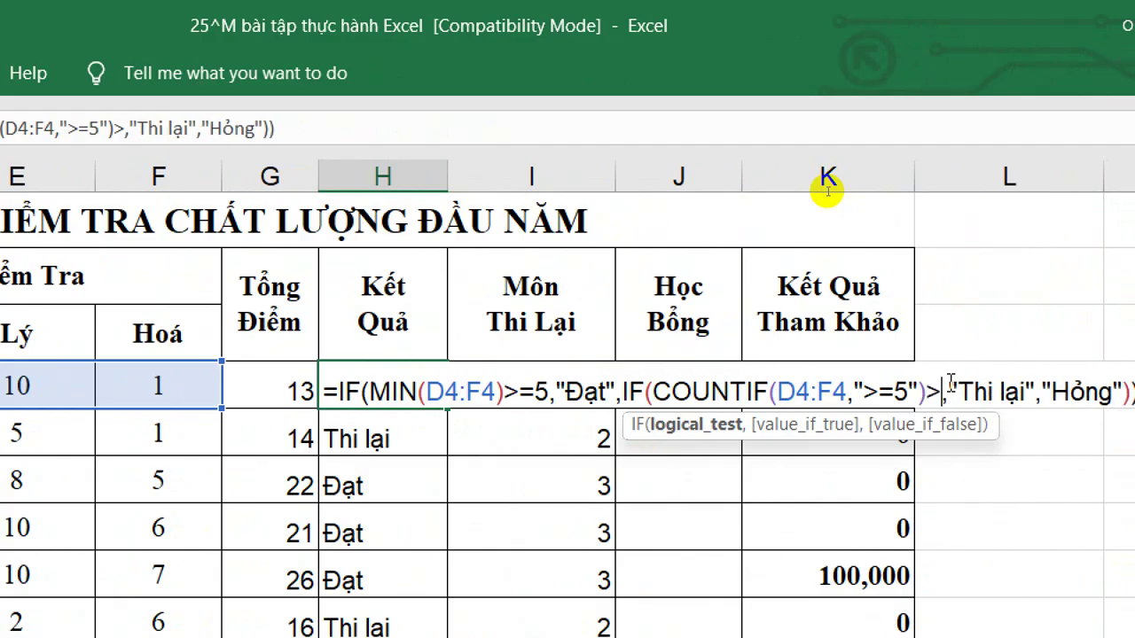
type("=2")
key("Return")
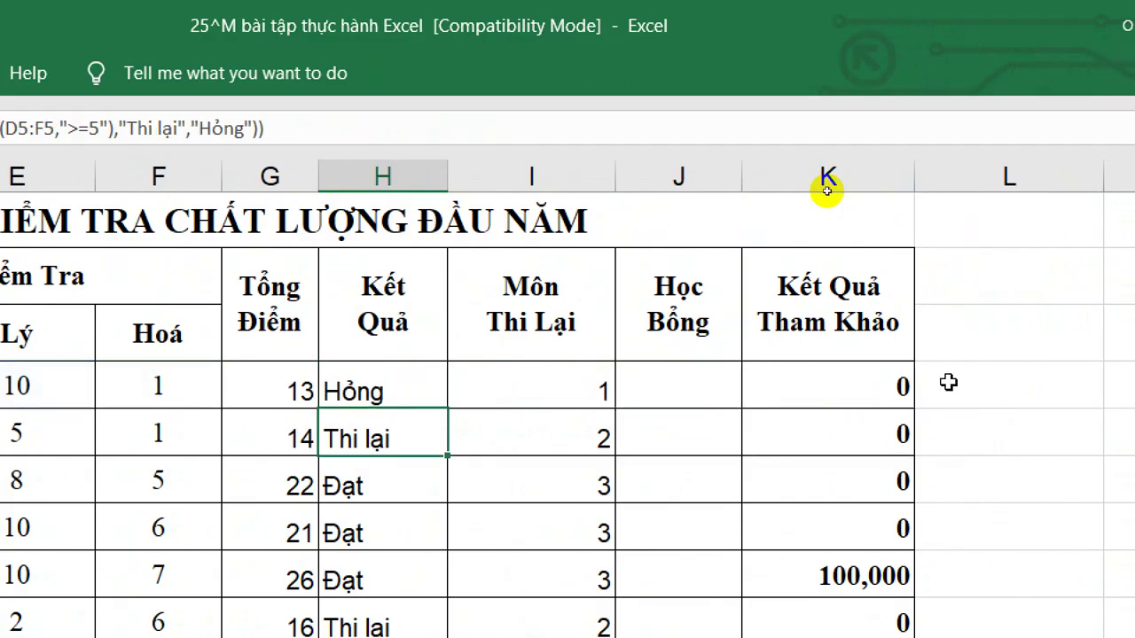
left_click(401, 371)
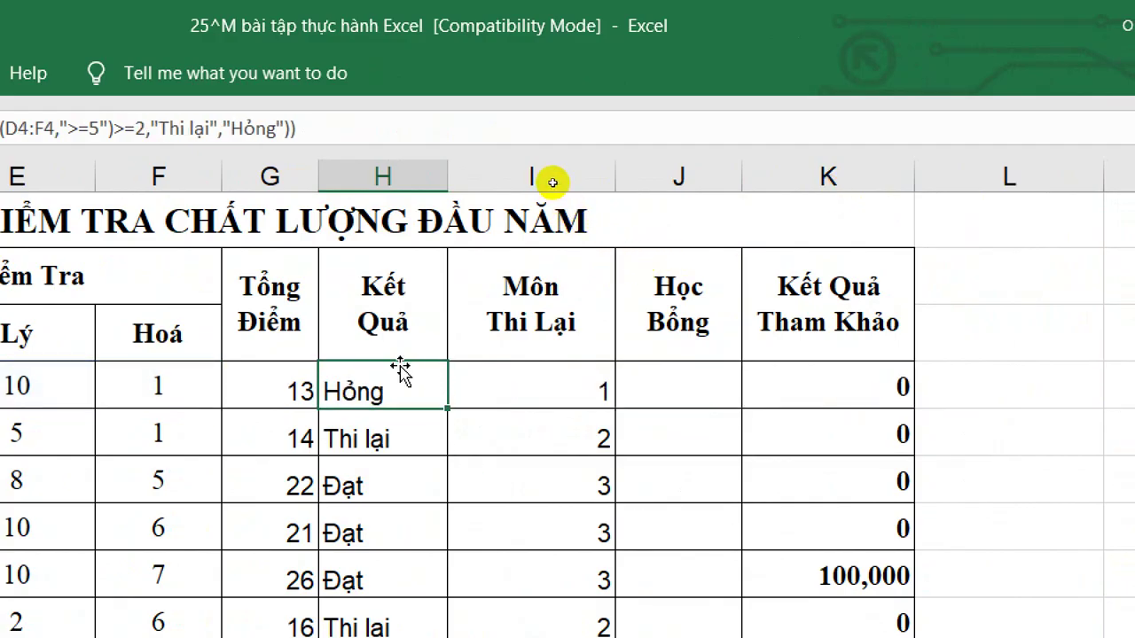
Fill the >=2 formula down column H and check the first three students' counts and results
double_click(447, 409)
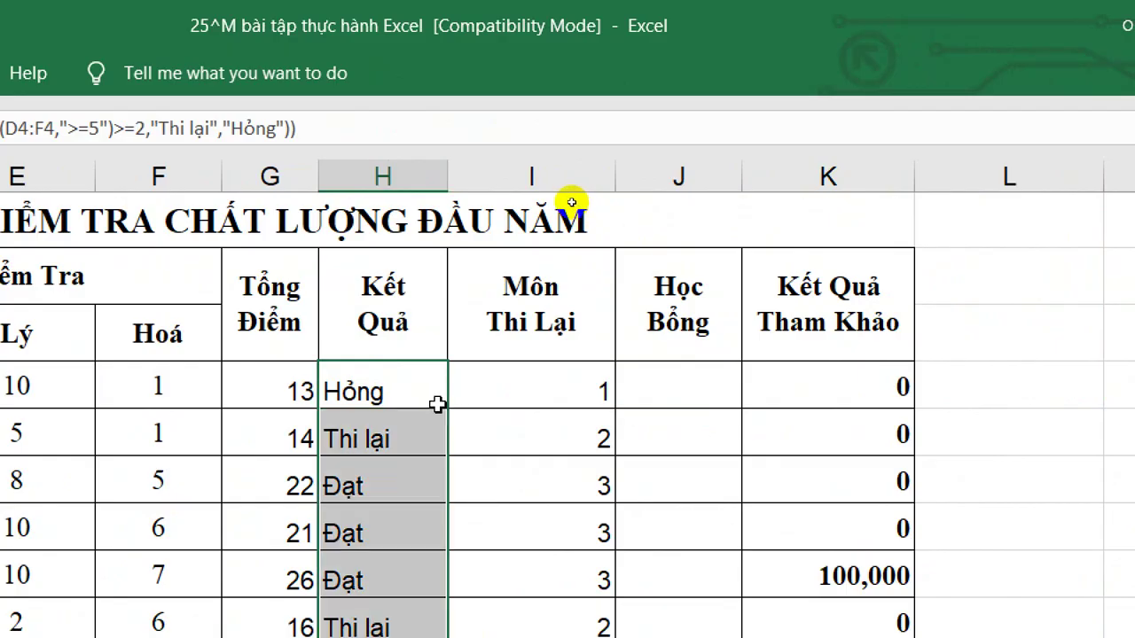
left_click(549, 378)
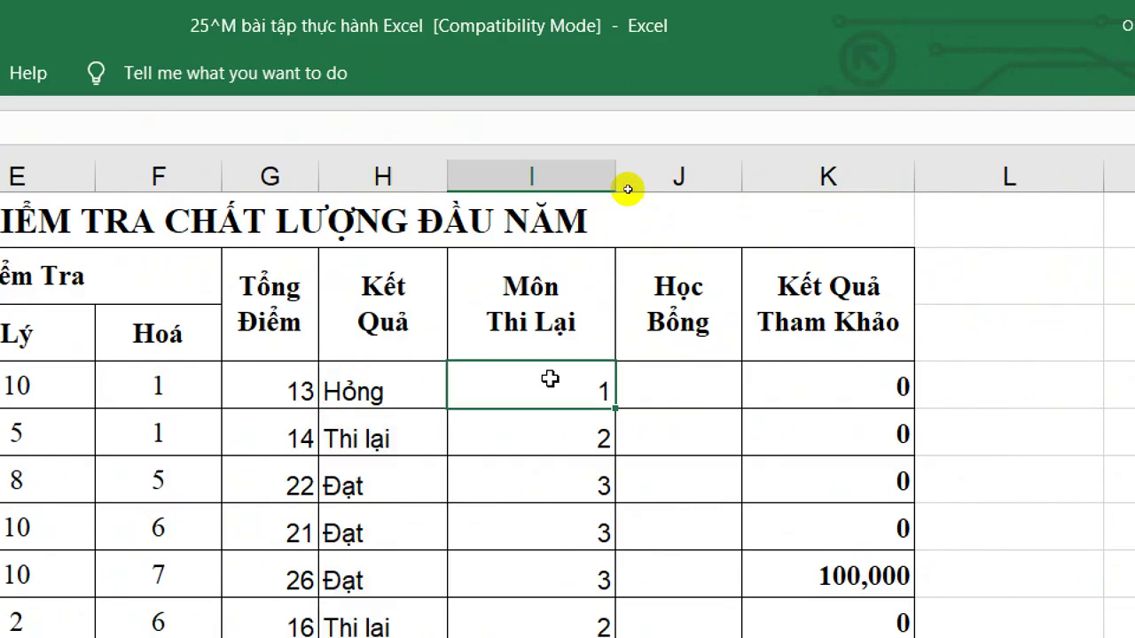
left_click(367, 390)
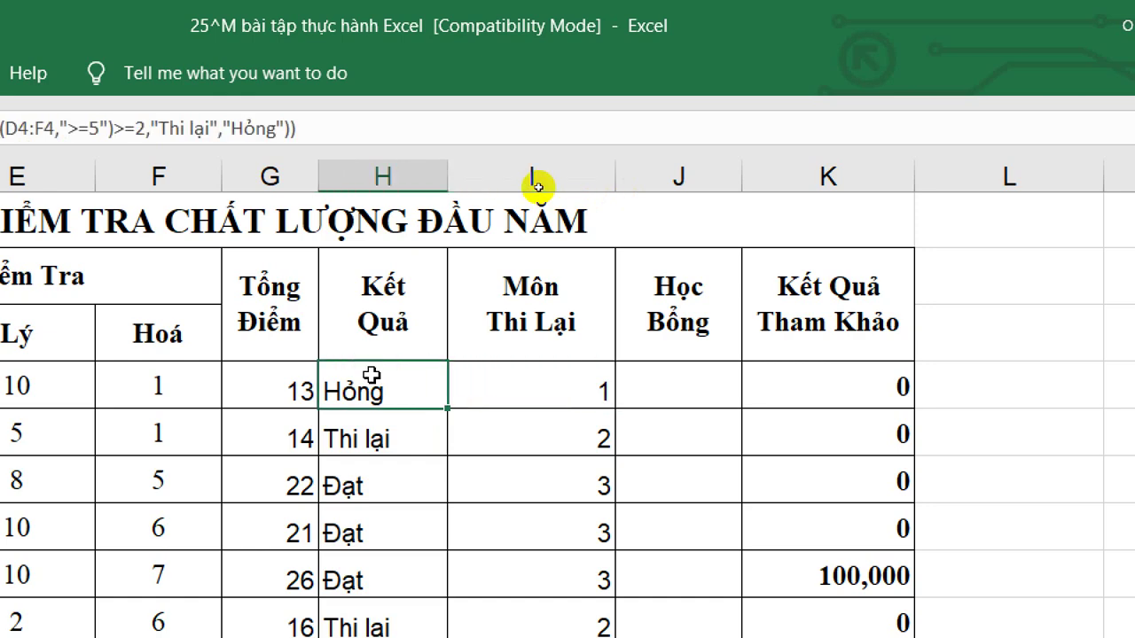
left_click(581, 448)
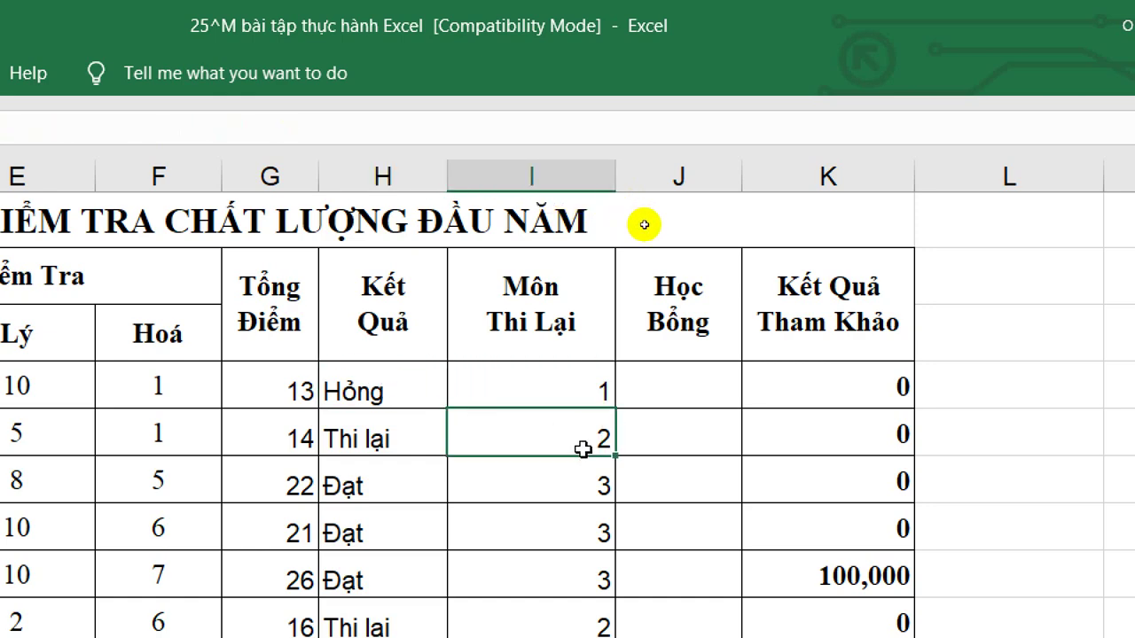
left_click(388, 450)
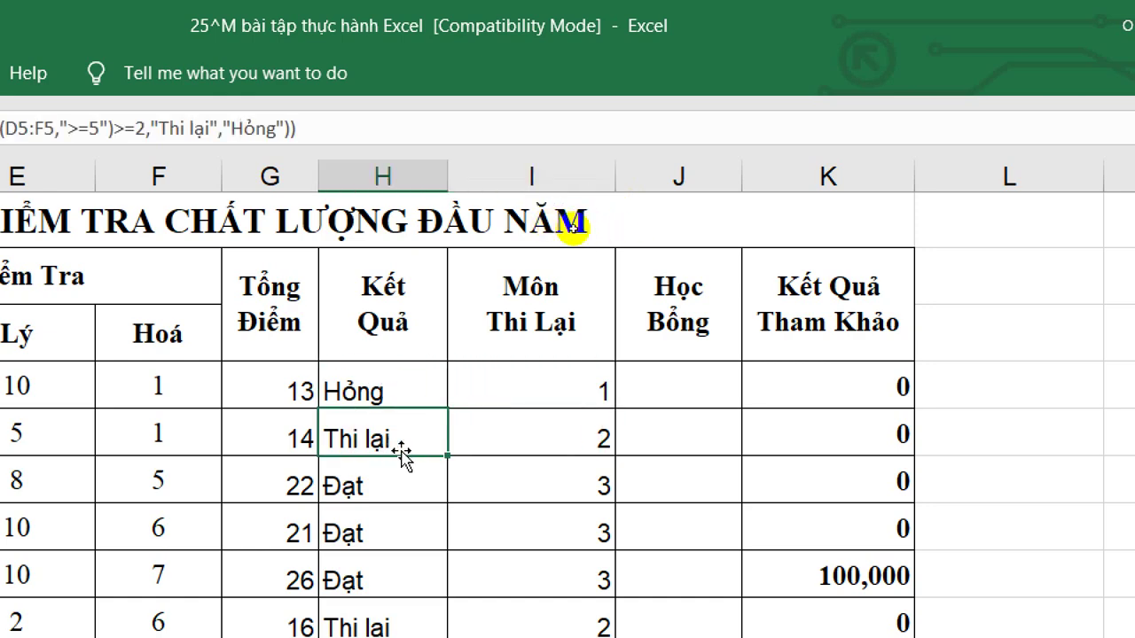
left_click(518, 482)
left_click(463, 484)
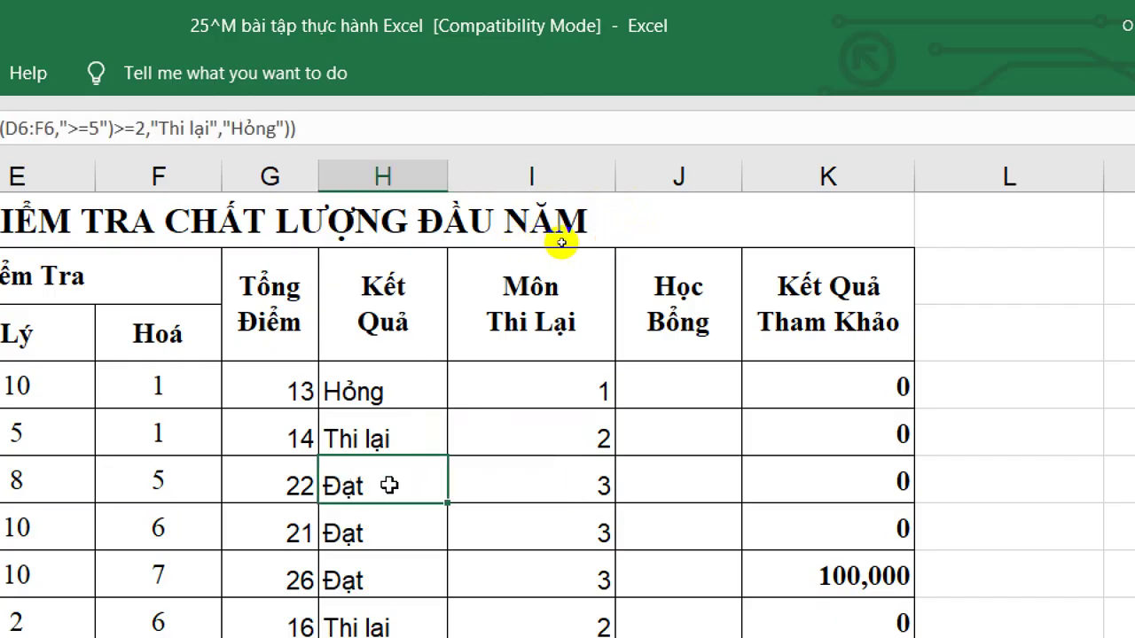
Verify the 11-point student's count and Hỏng result, then reopen H4's formula
scroll(552, 489, "down", 1)
scroll(552, 490, "down", 1)
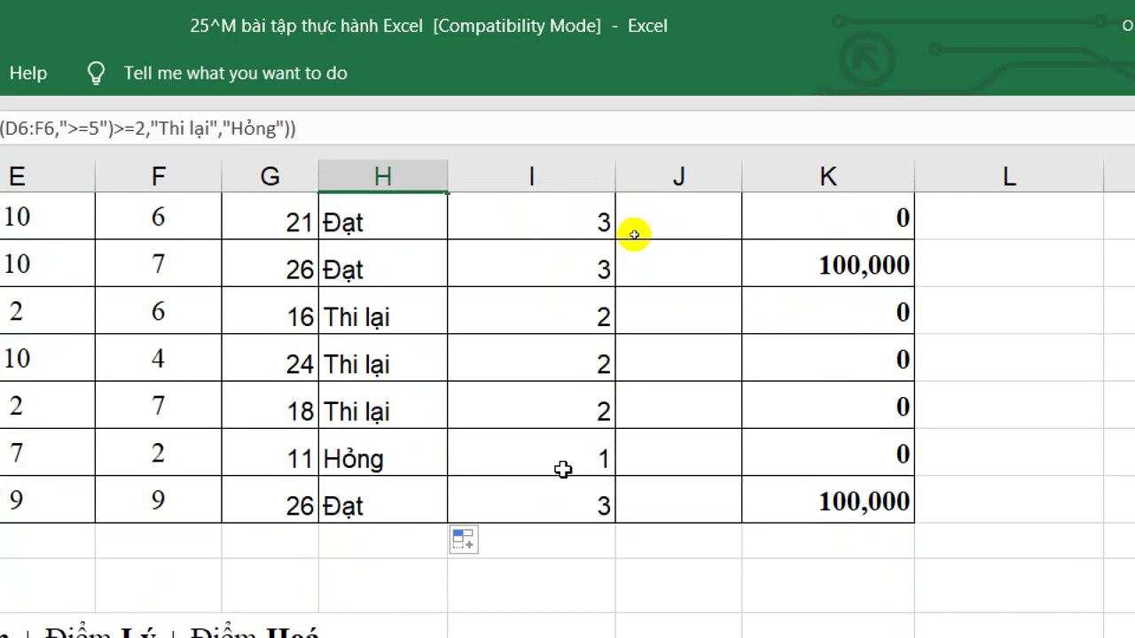
left_click(563, 460)
left_click(390, 458)
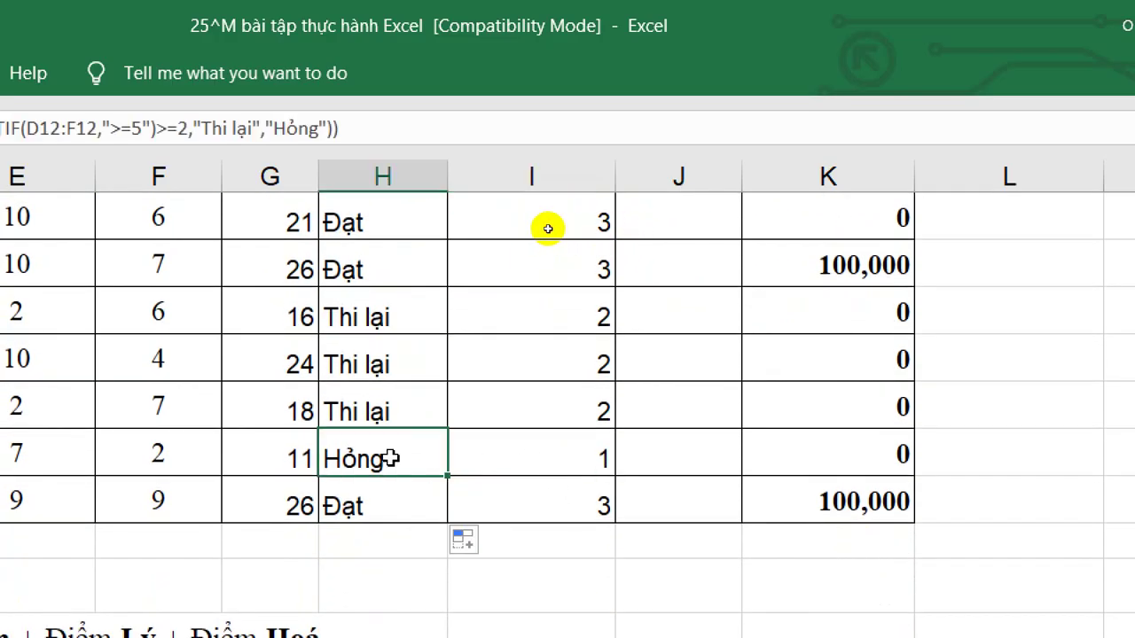
scroll(405, 398, "up", 2)
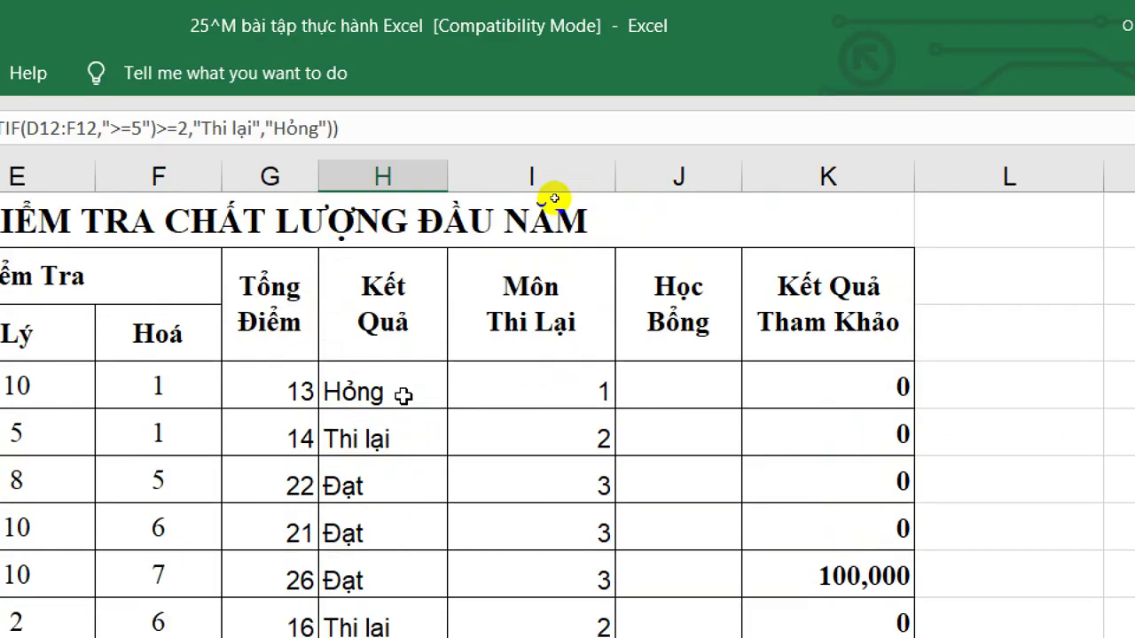
double_click(403, 394)
scroll(1011, 458, "right", 1)
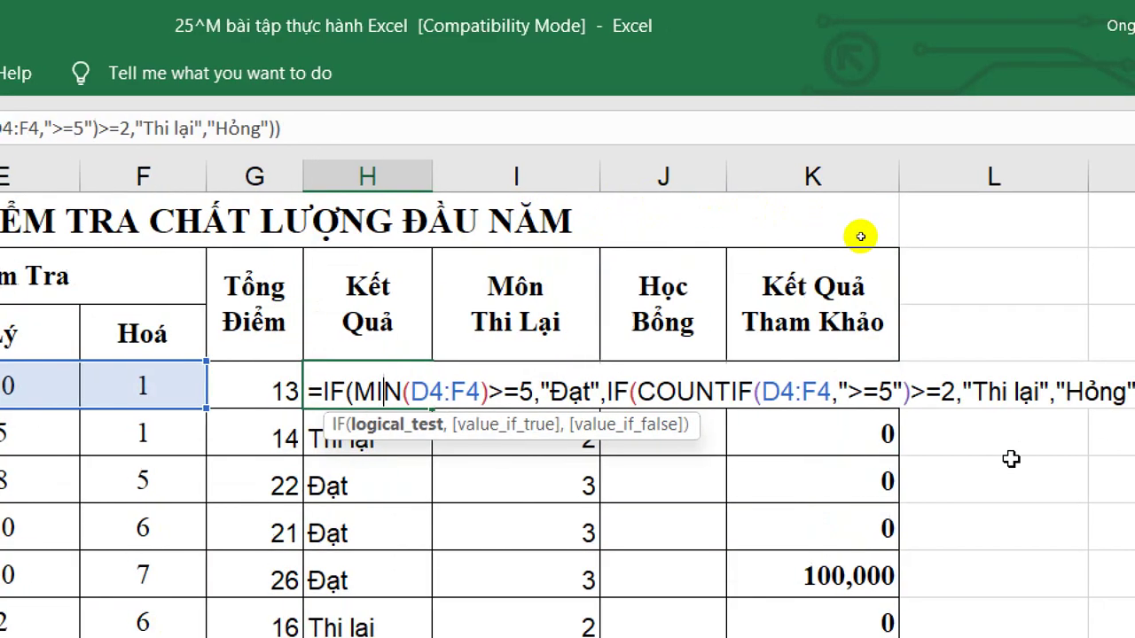
scroll(993, 481, "right", 2)
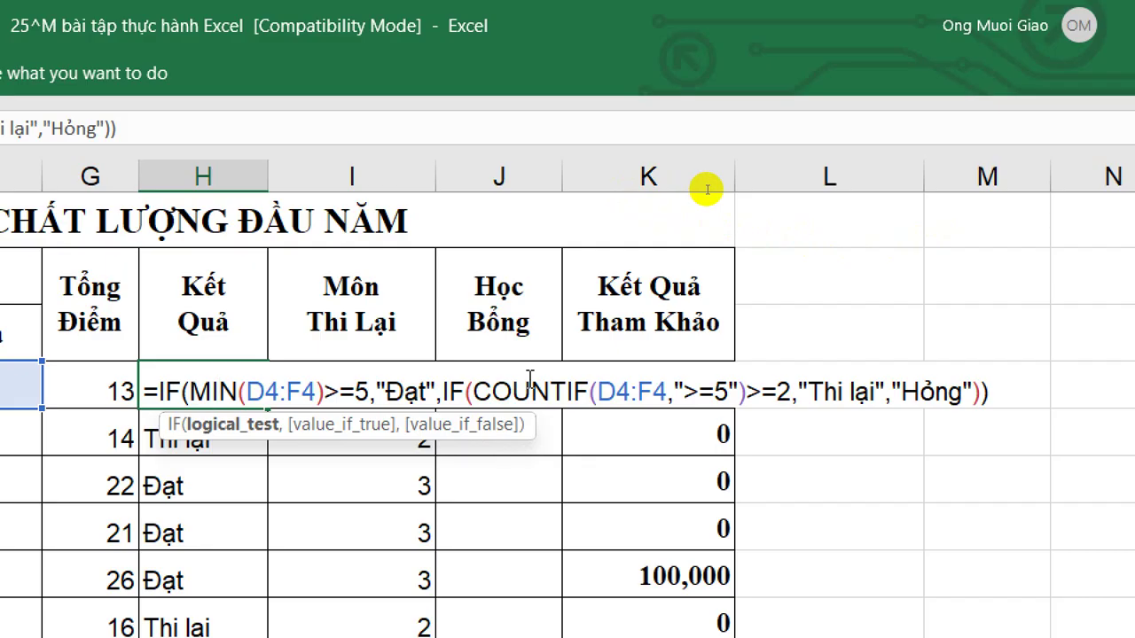
key("Return")
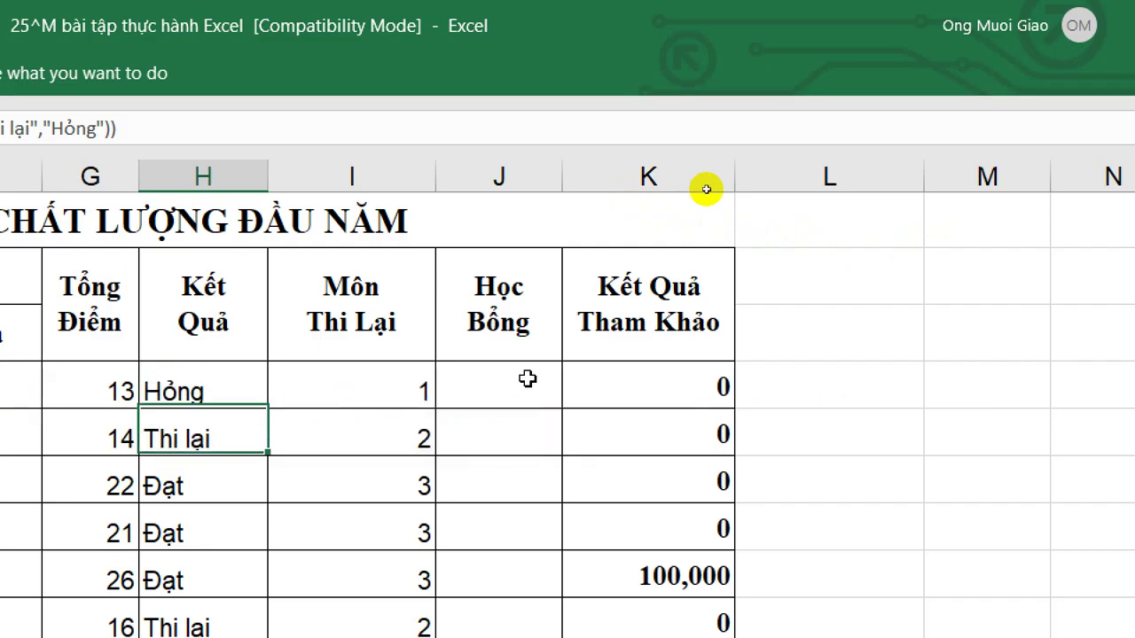
Clear the Môn Thi Lại values from I4 to the last row, then select the first Toán score
left_click(389, 381)
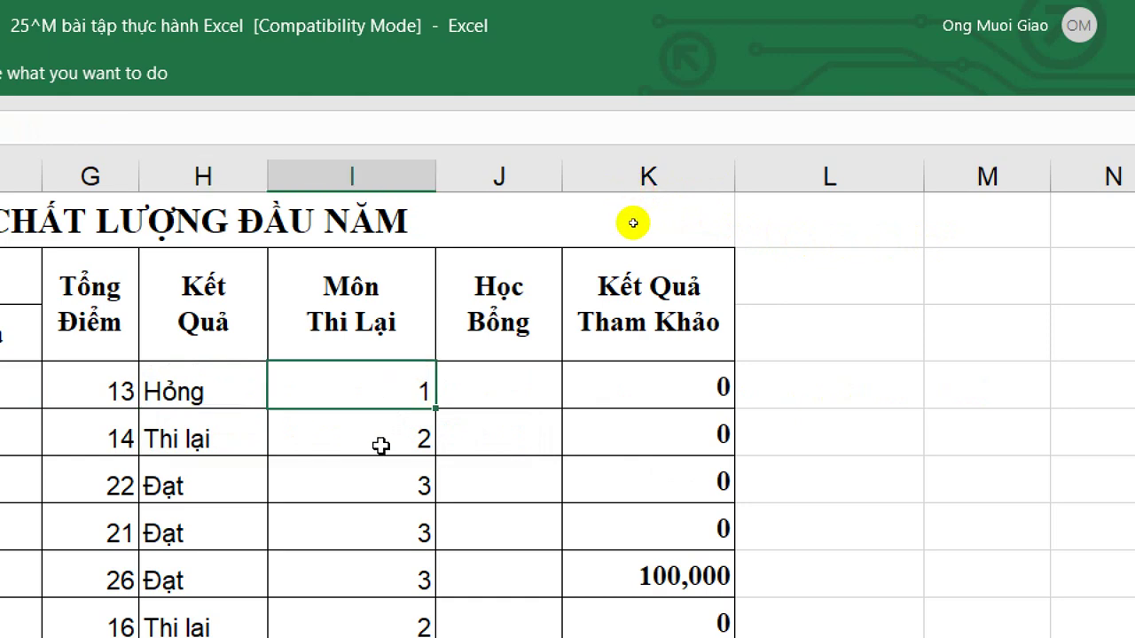
left_click_drag(435, 408, 383, 511)
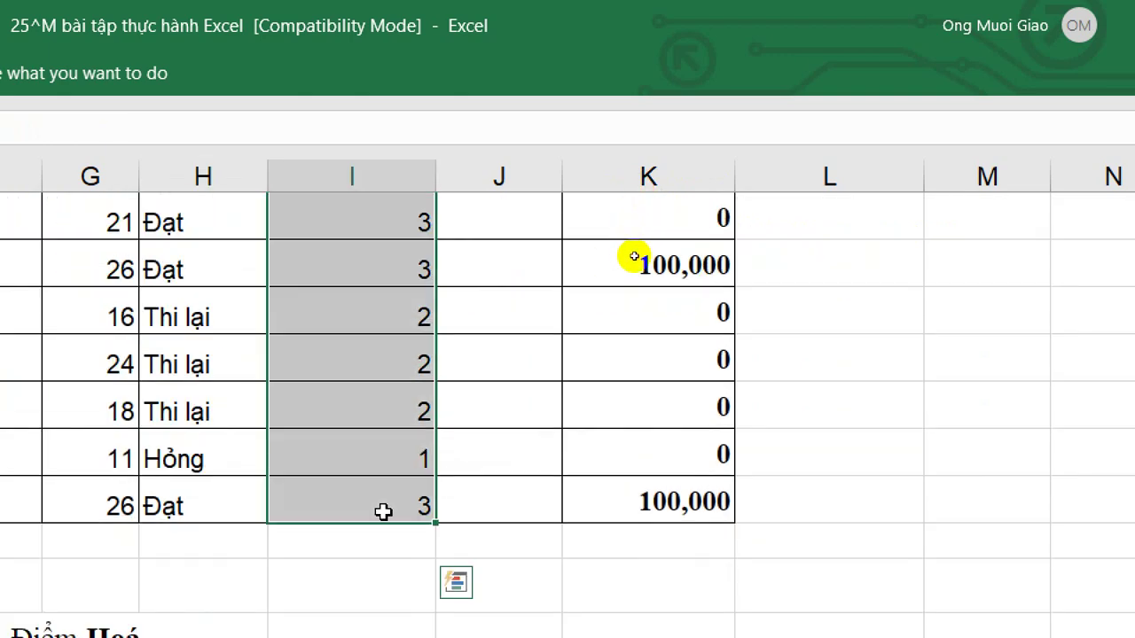
key("Delete")
left_click(270, 532)
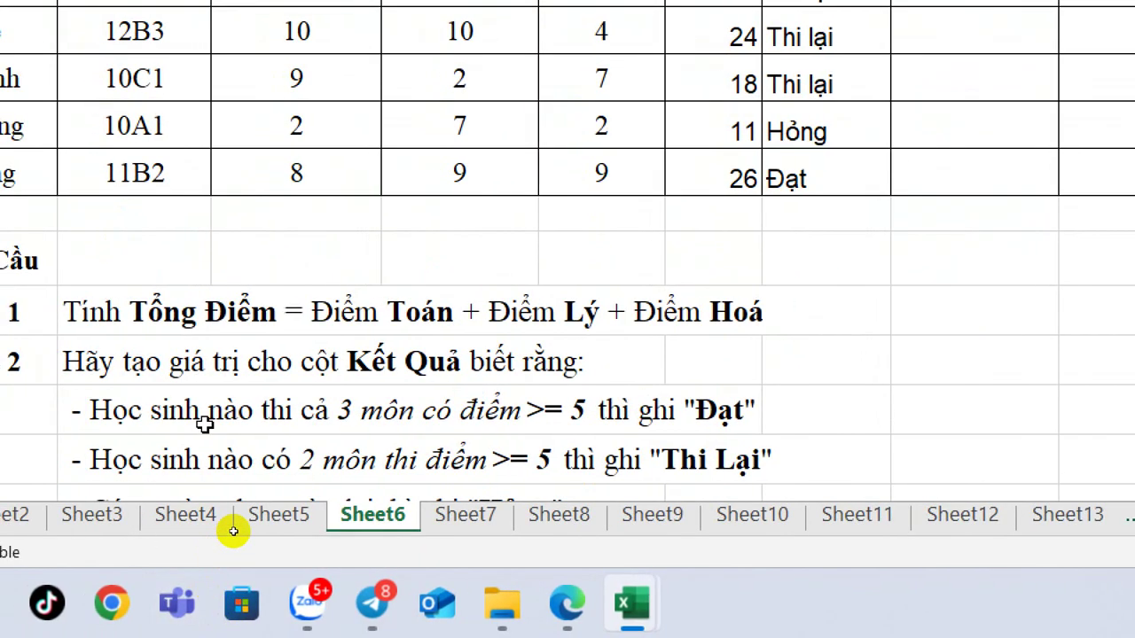
scroll(230, 530, "down", 2)
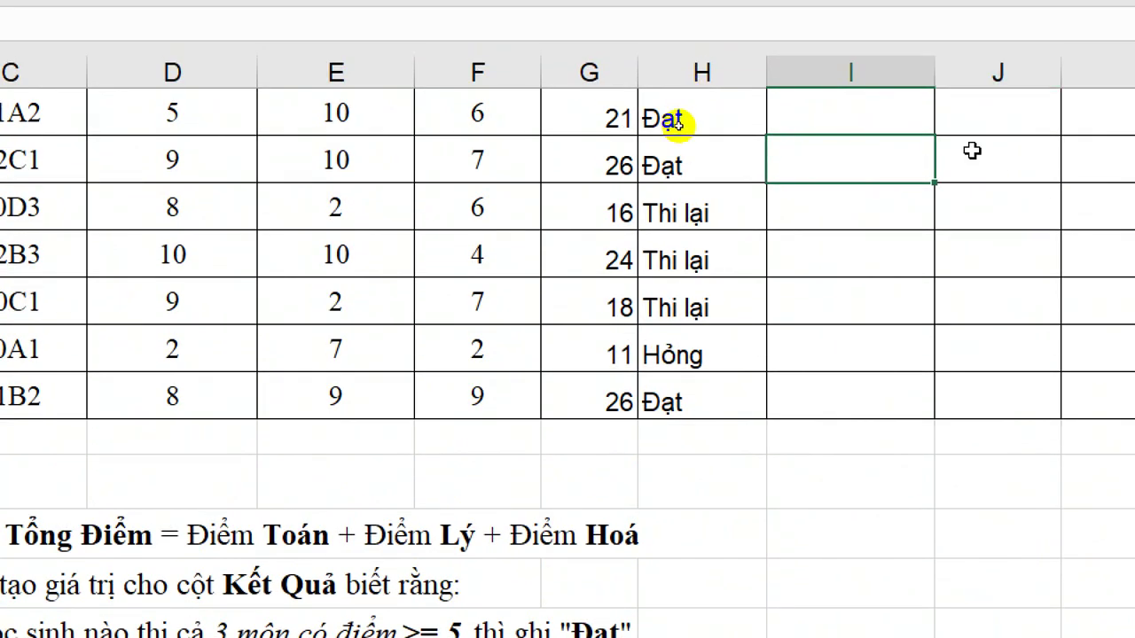
scroll(973, 150, "up", 2)
left_click(866, 272)
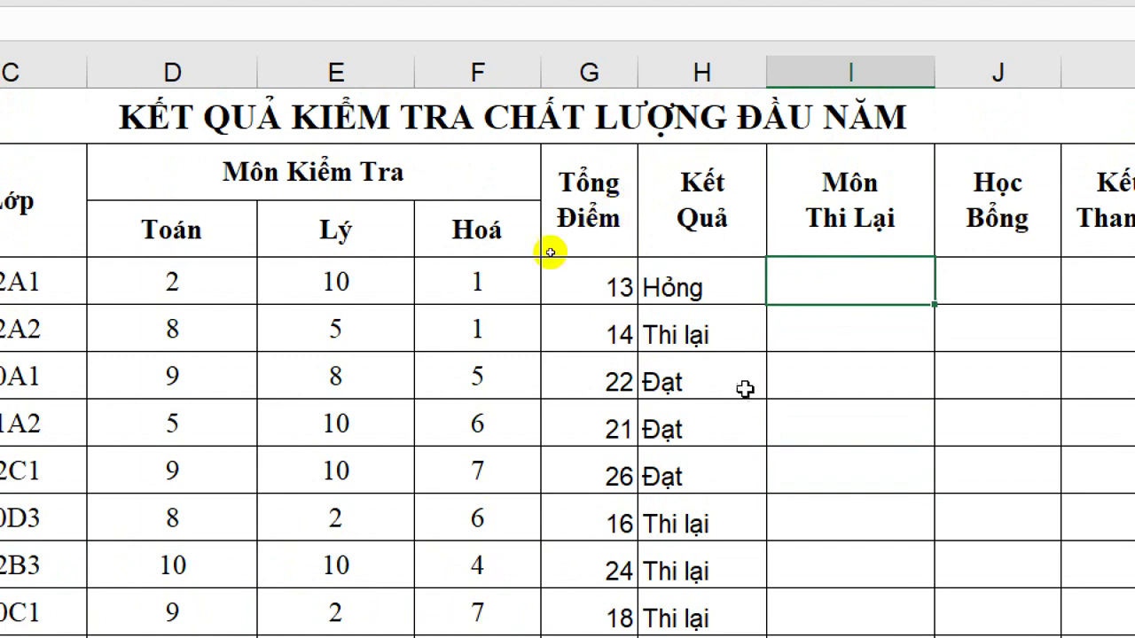
scroll(142, 466, "left", 1)
scroll(244, 280, "left", 1)
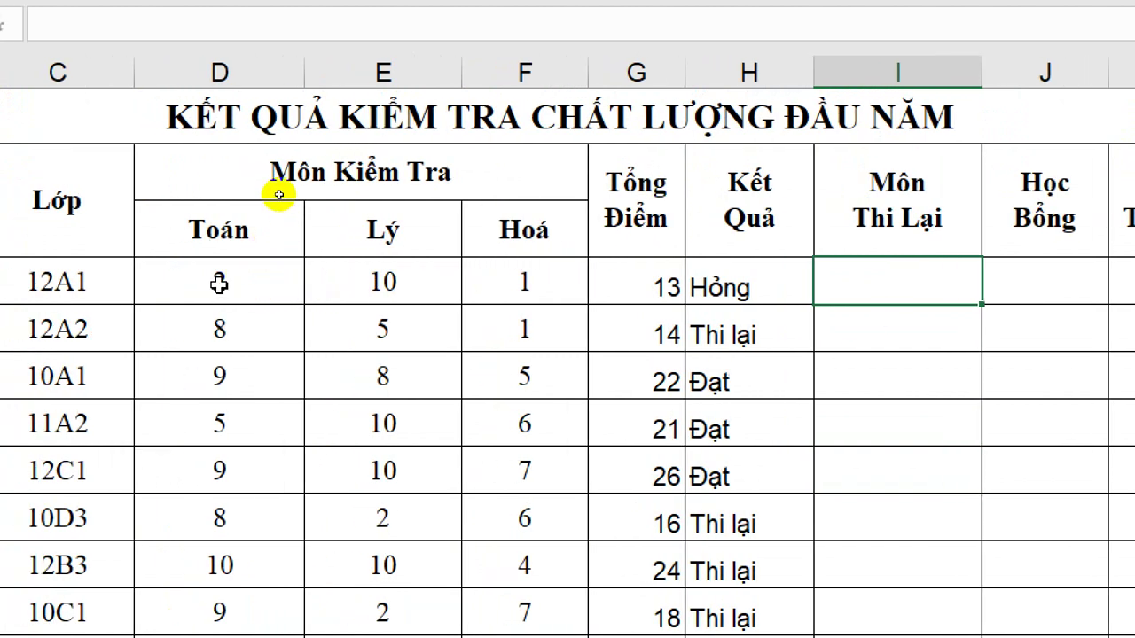
left_click(219, 283)
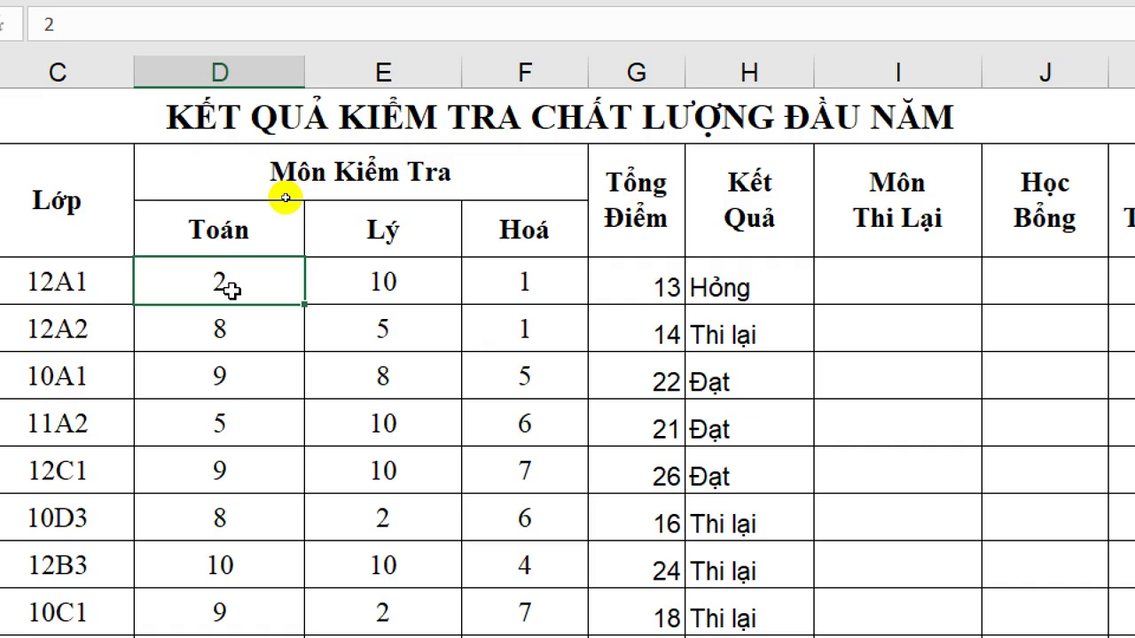
Enter =IF(D4<5,"T ","") in I4 to flag a Toán retake
left_click(880, 274)
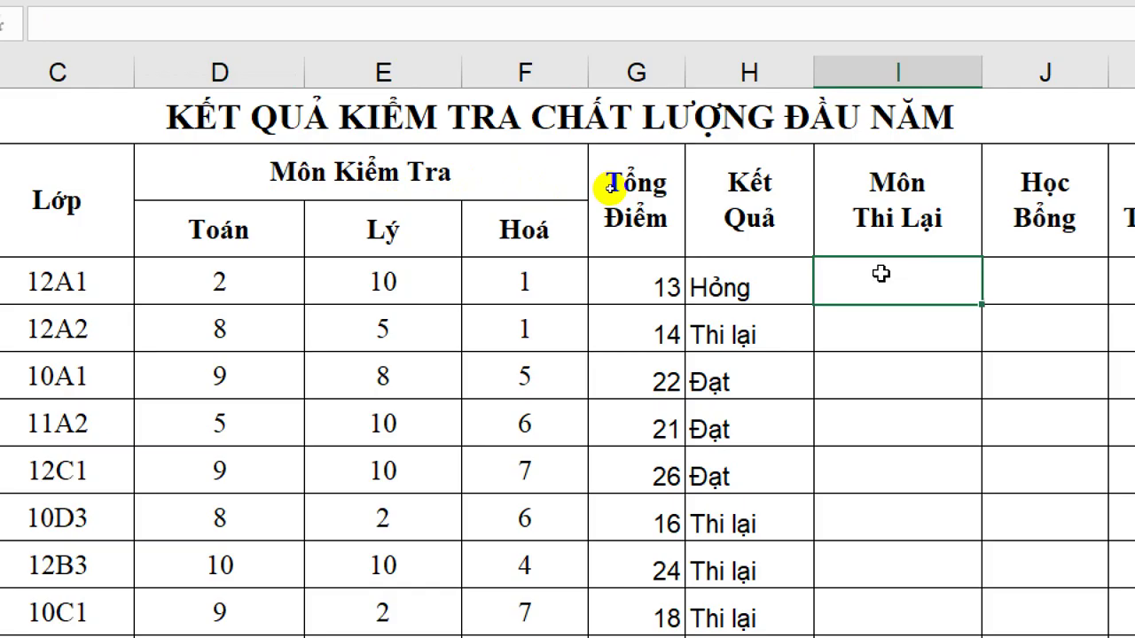
type("=")
type("if")
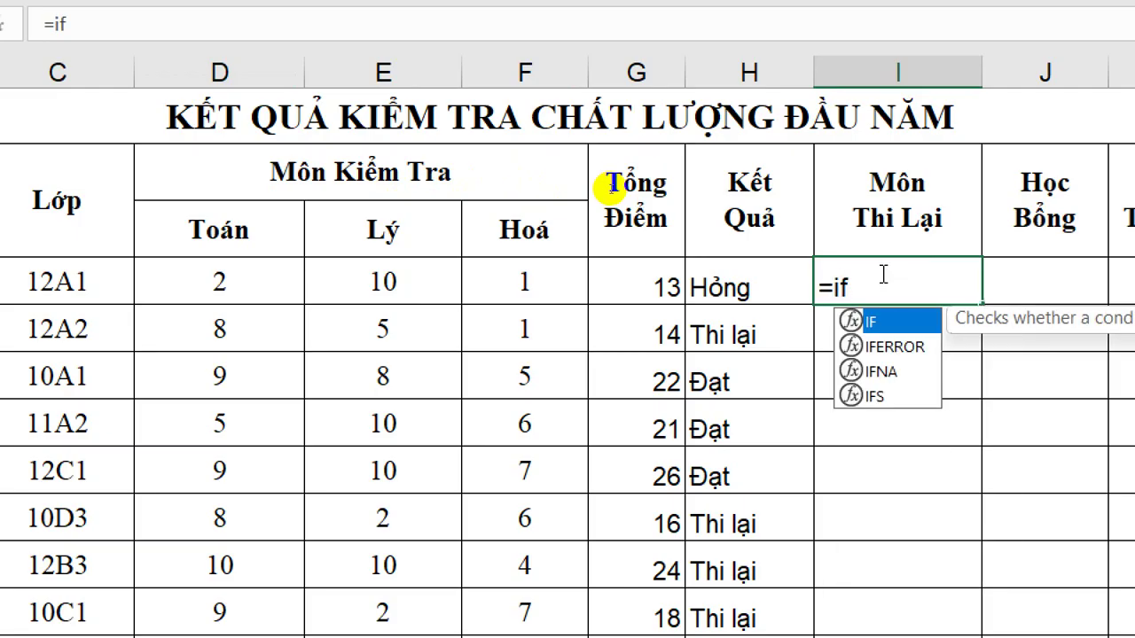
type("(")
left_click(202, 283)
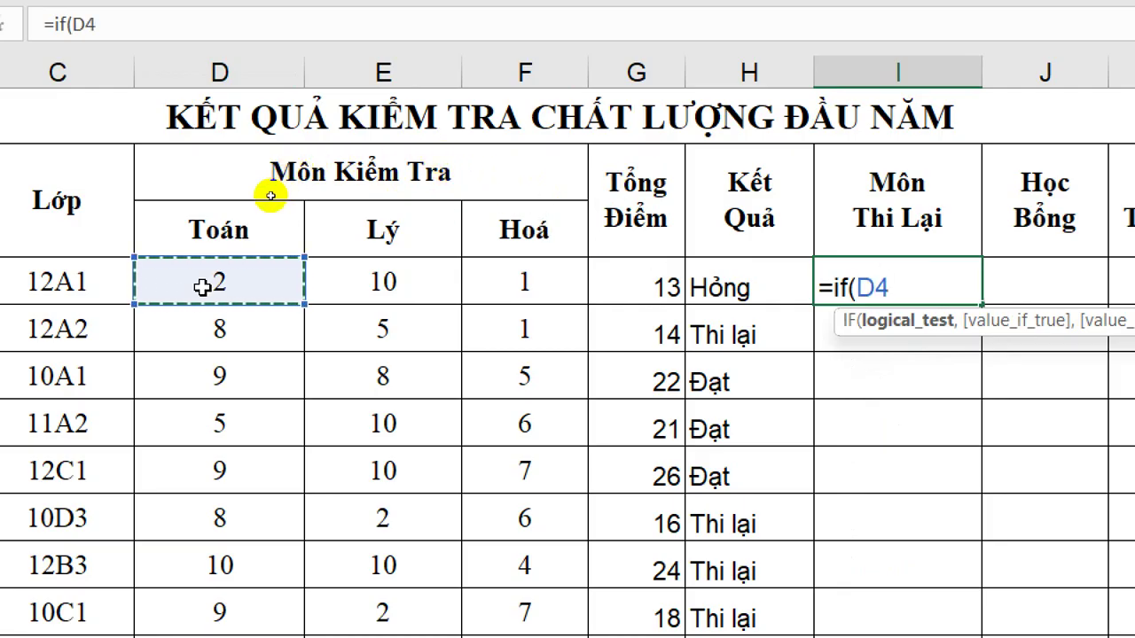
type("<5")
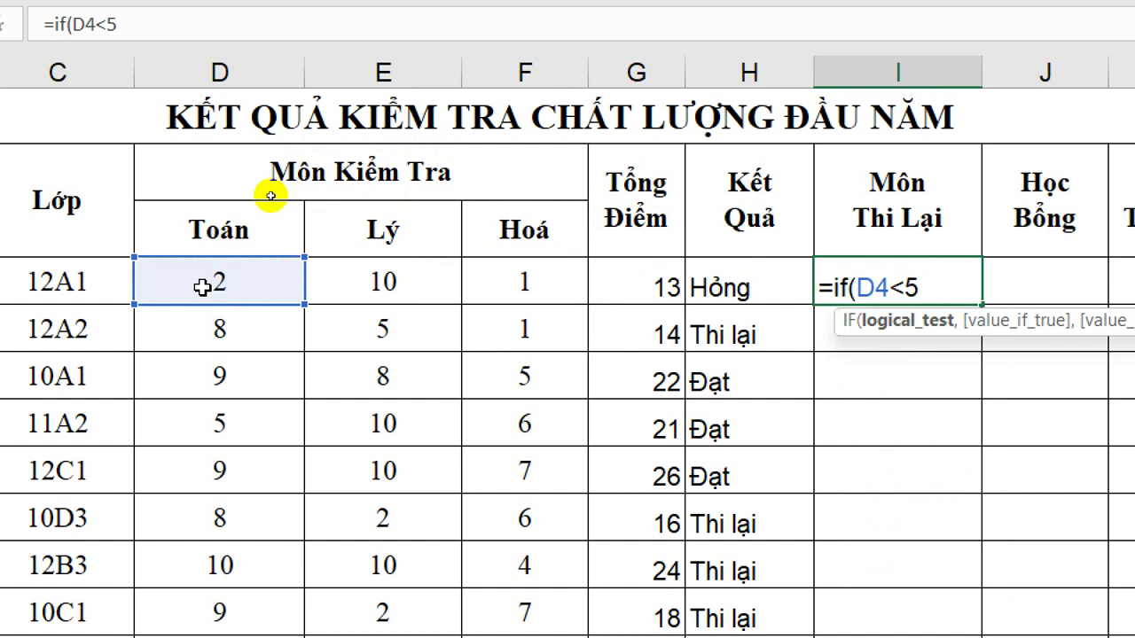
type(",")
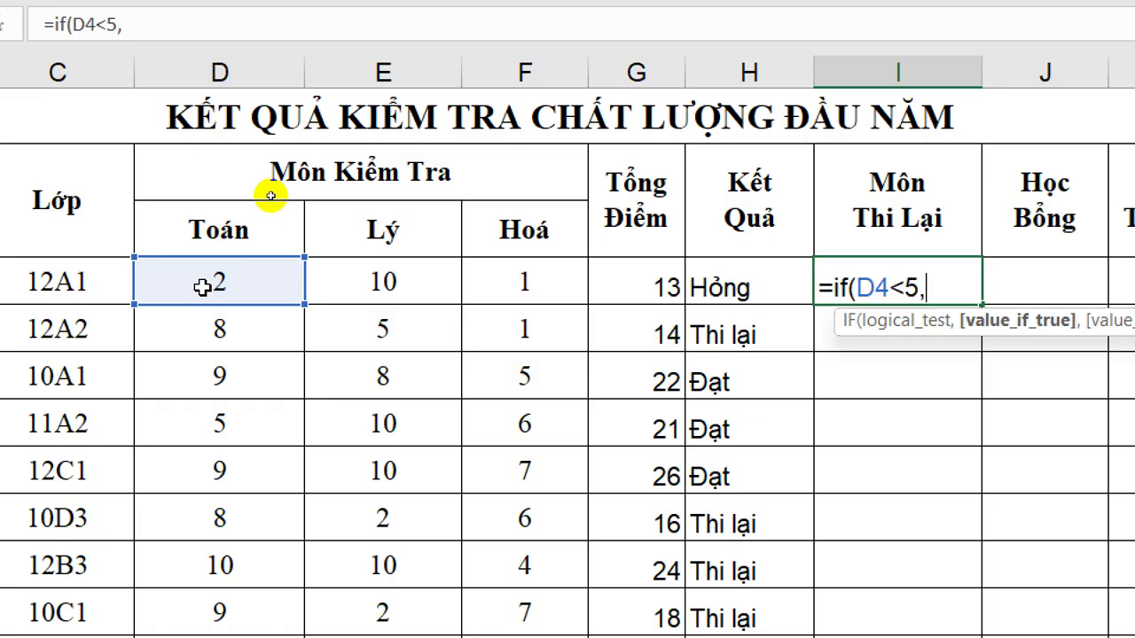
type("\"T")
type("\"")
type(",\"\"")
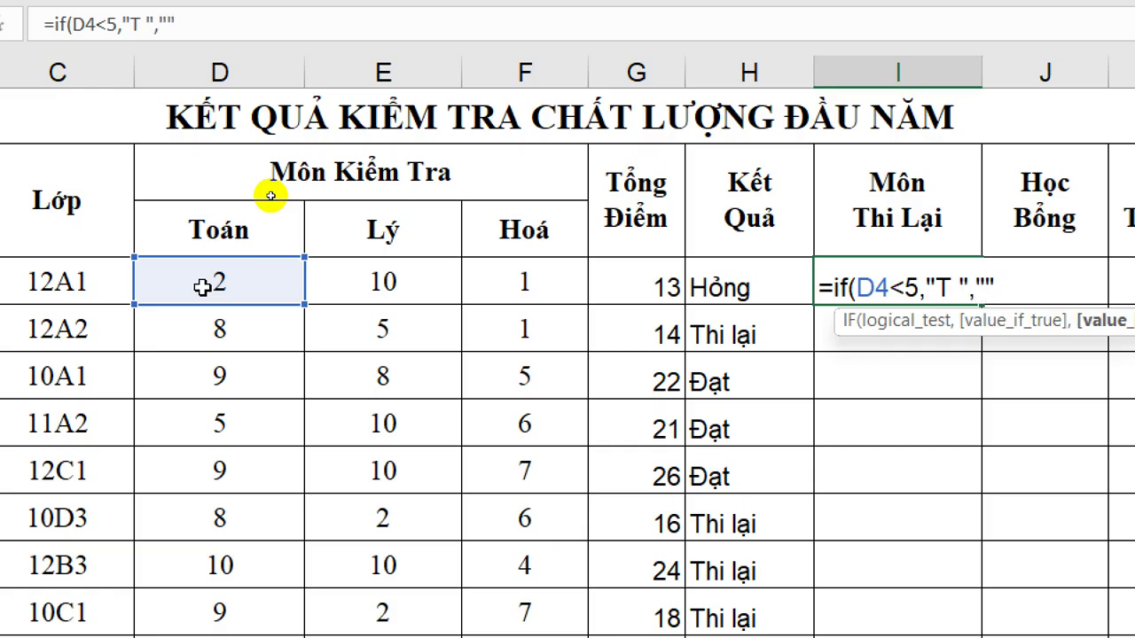
type(")")
key("Return")
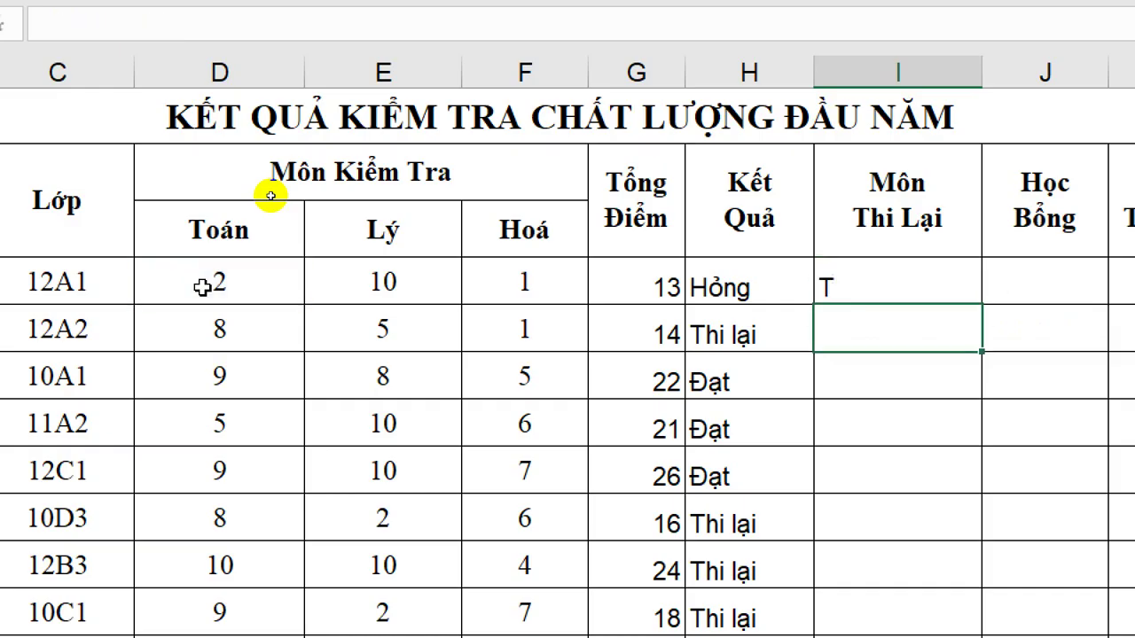
Copy the Toán retake formula down the whole Môn Thi Lại column
left_click(927, 293)
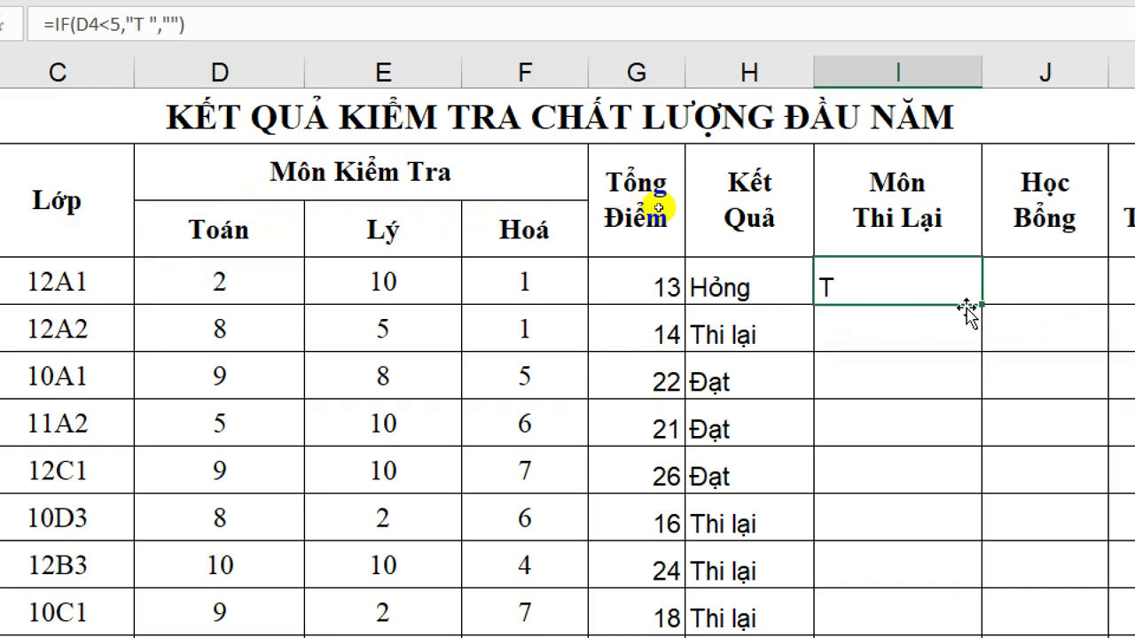
double_click(982, 306)
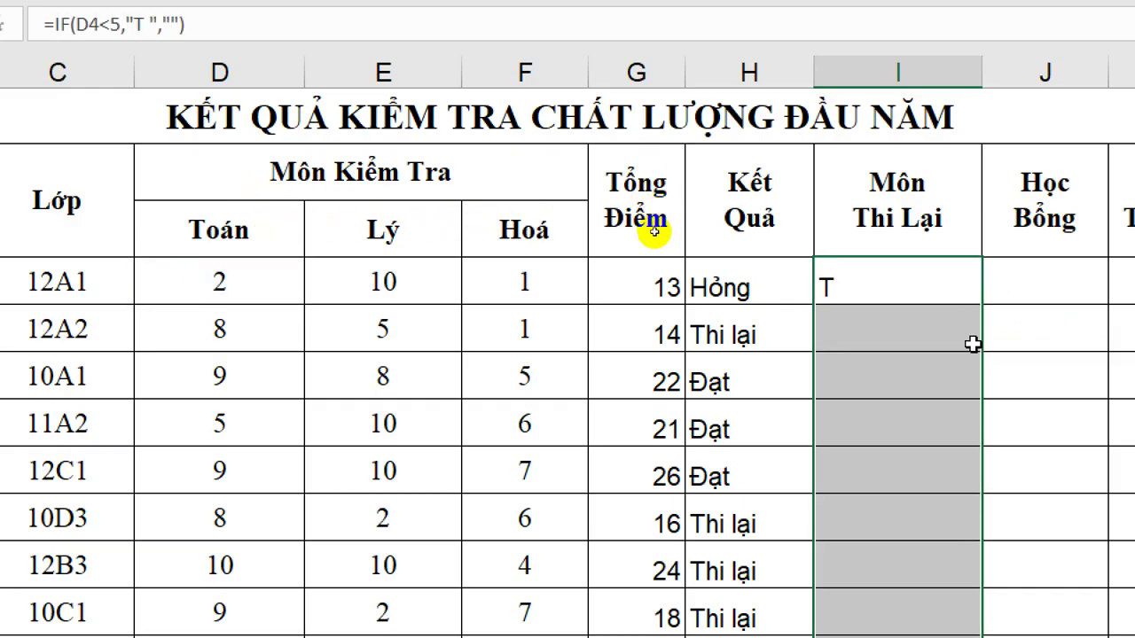
scroll(970, 355, "down", 3)
scroll(966, 373, "down", 1)
scroll(966, 373, "up", 2)
scroll(966, 372, "up", 1)
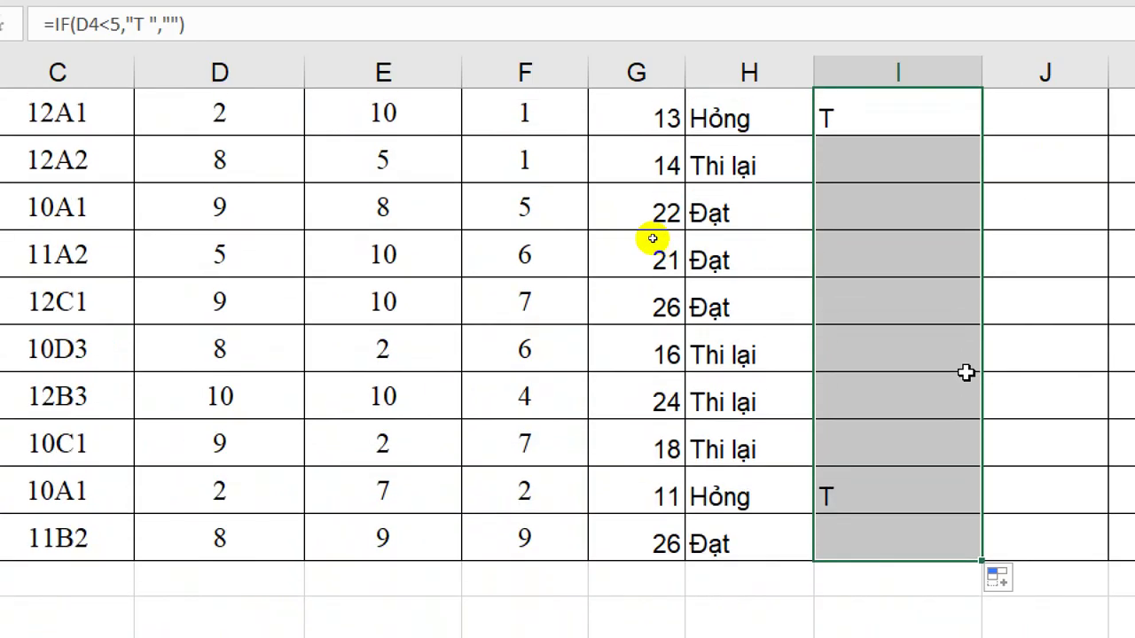
scroll(966, 372, "up", 1)
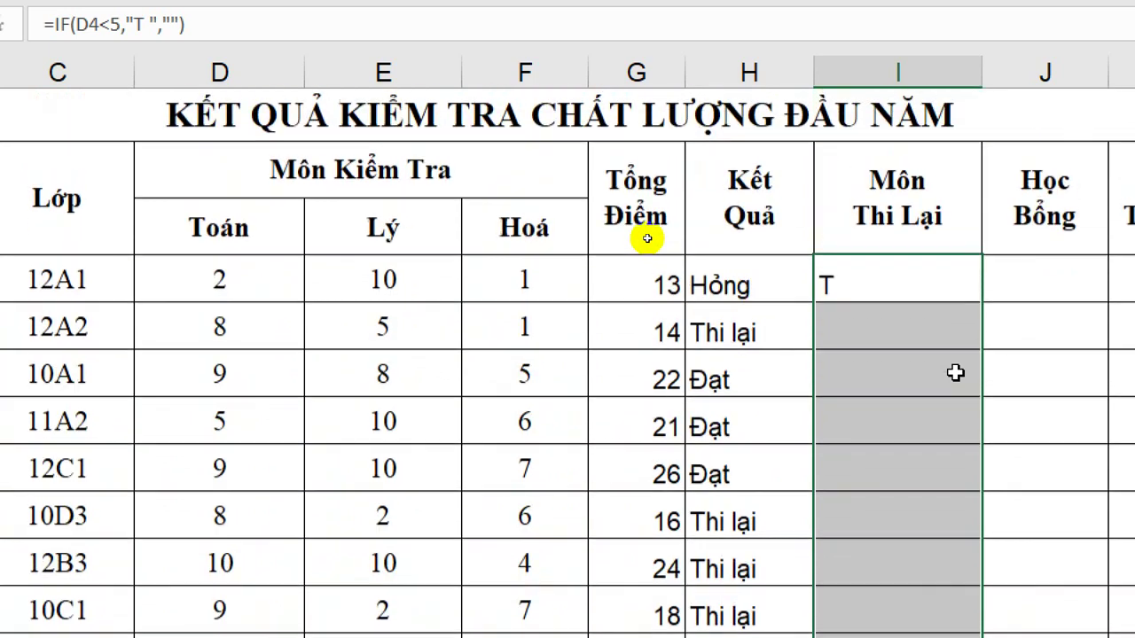
Append & IF(E4<5,"L ","") to I4's formula for the Lý score
left_click(890, 277)
double_click(890, 276)
scroll(887, 292, "right", 2)
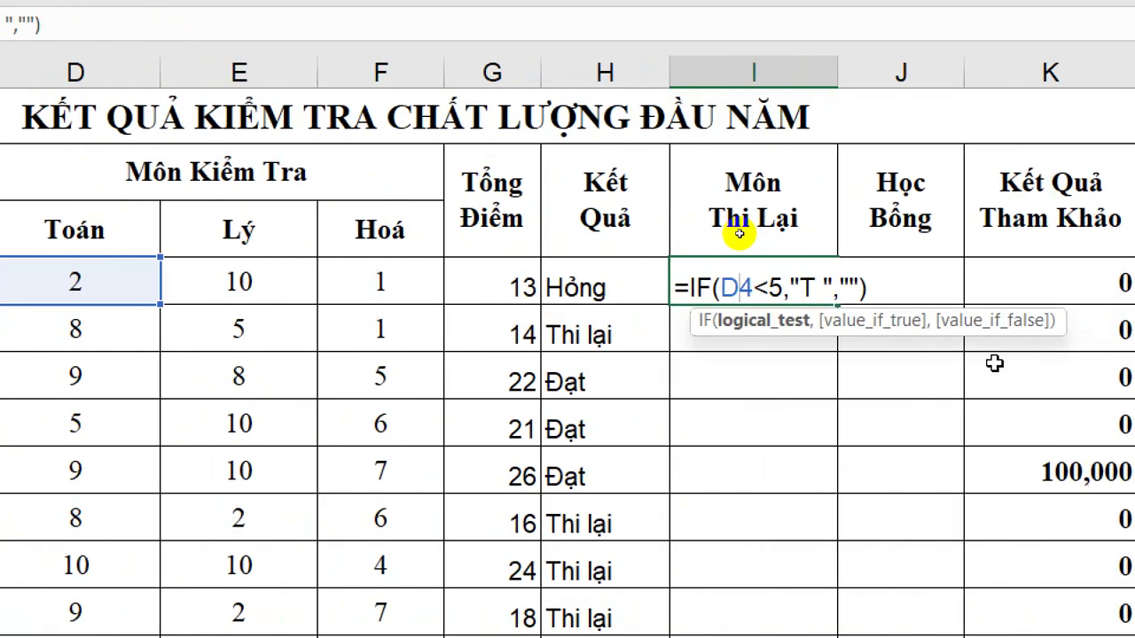
scroll(886, 292, "right", 2)
left_click_drag(761, 287, 585, 287)
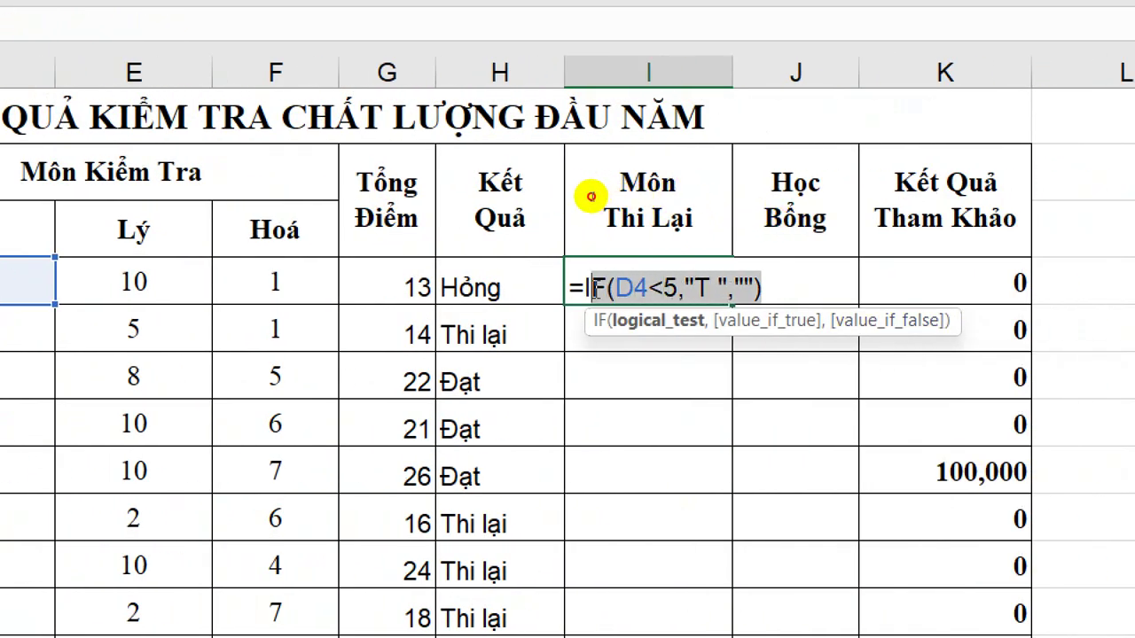
left_click(781, 282)
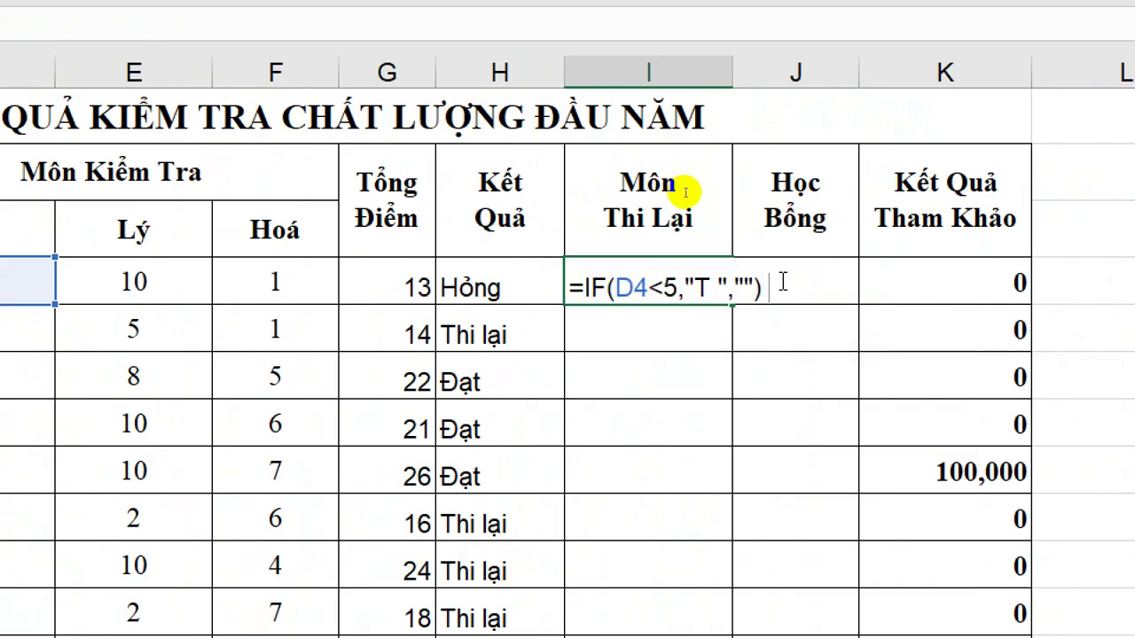
type("+")
key("BackSpace")
type("& ")
type("if")
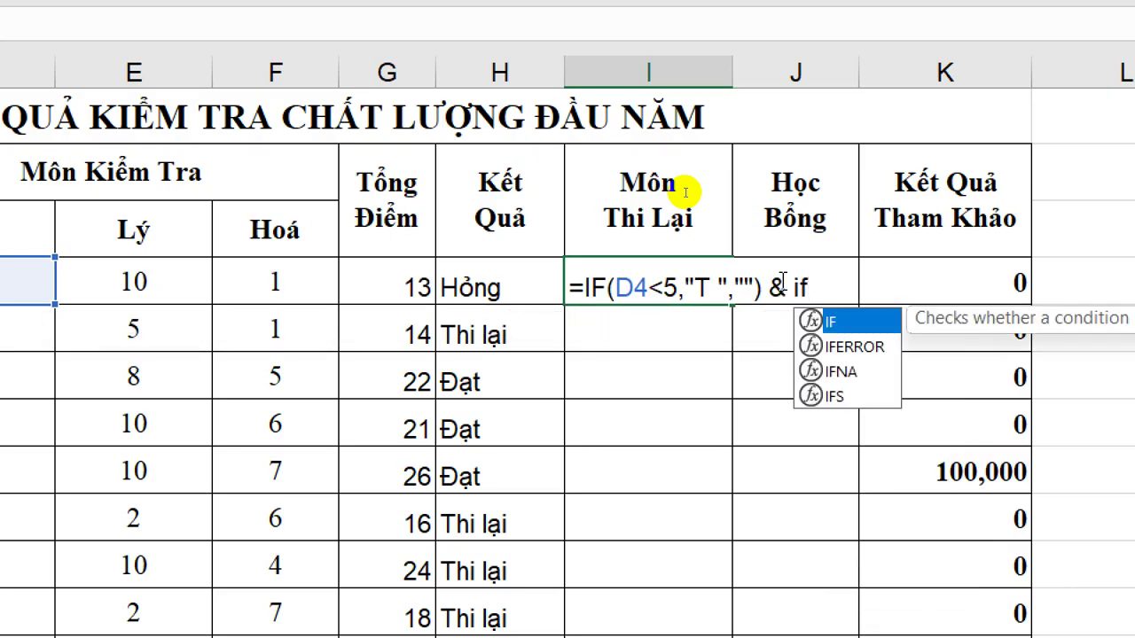
type("(")
left_click(155, 275)
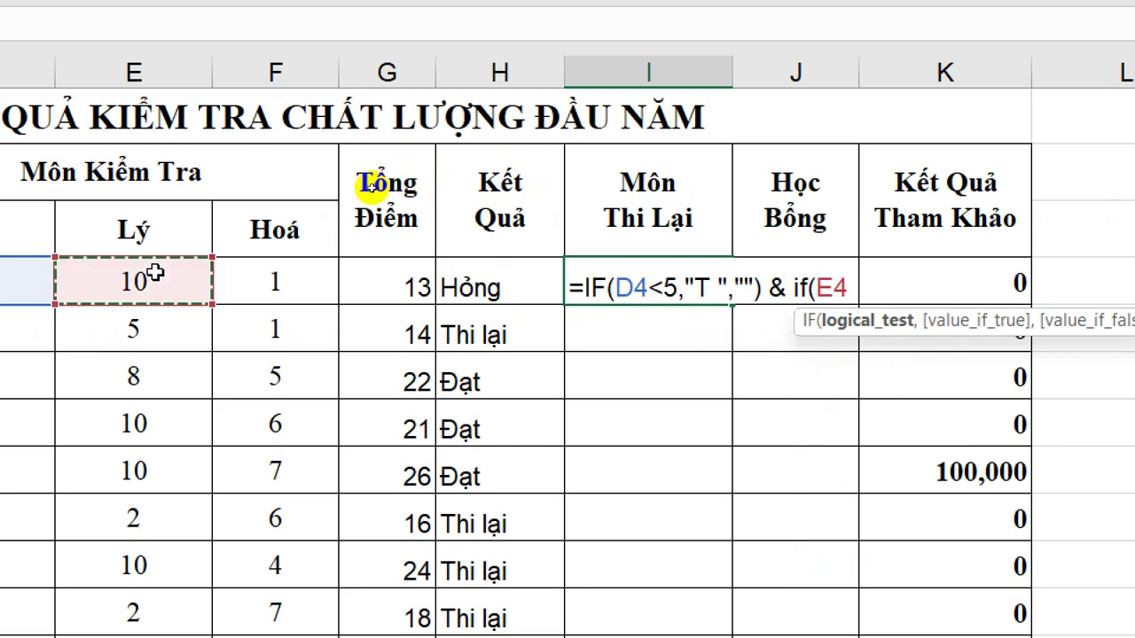
type("<")
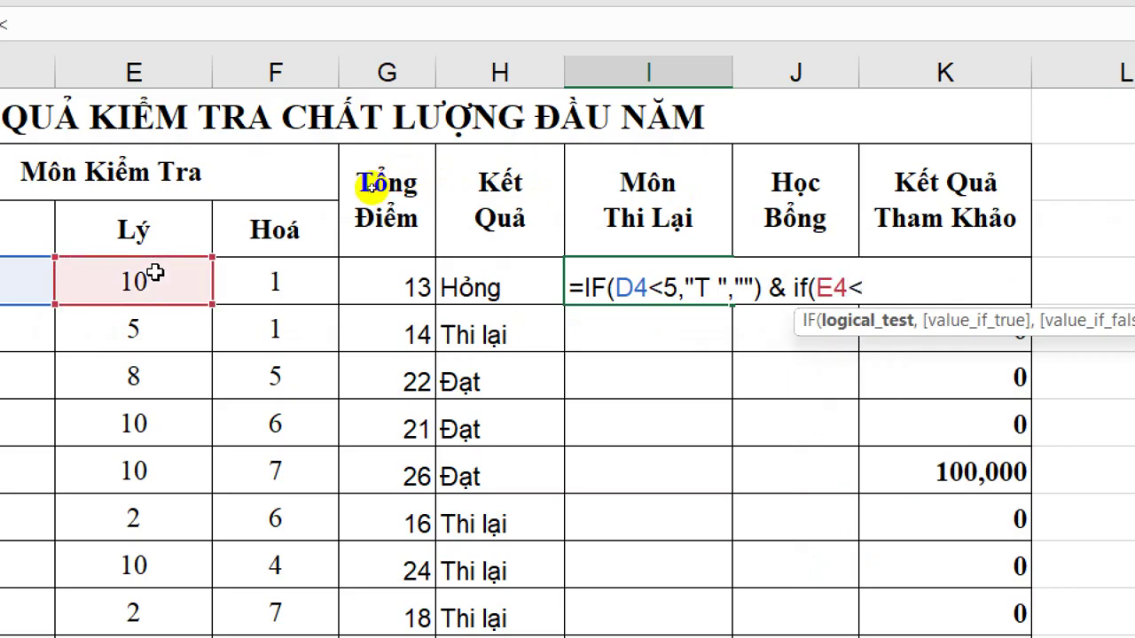
type("5")
type(",\"")
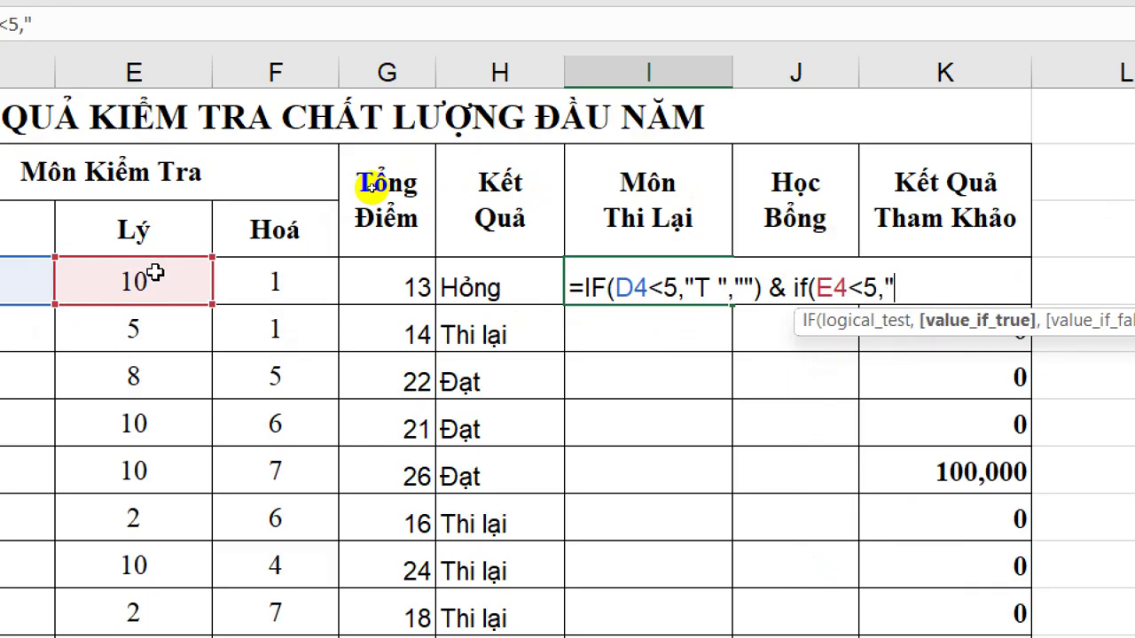
type("L")
type(" \",")
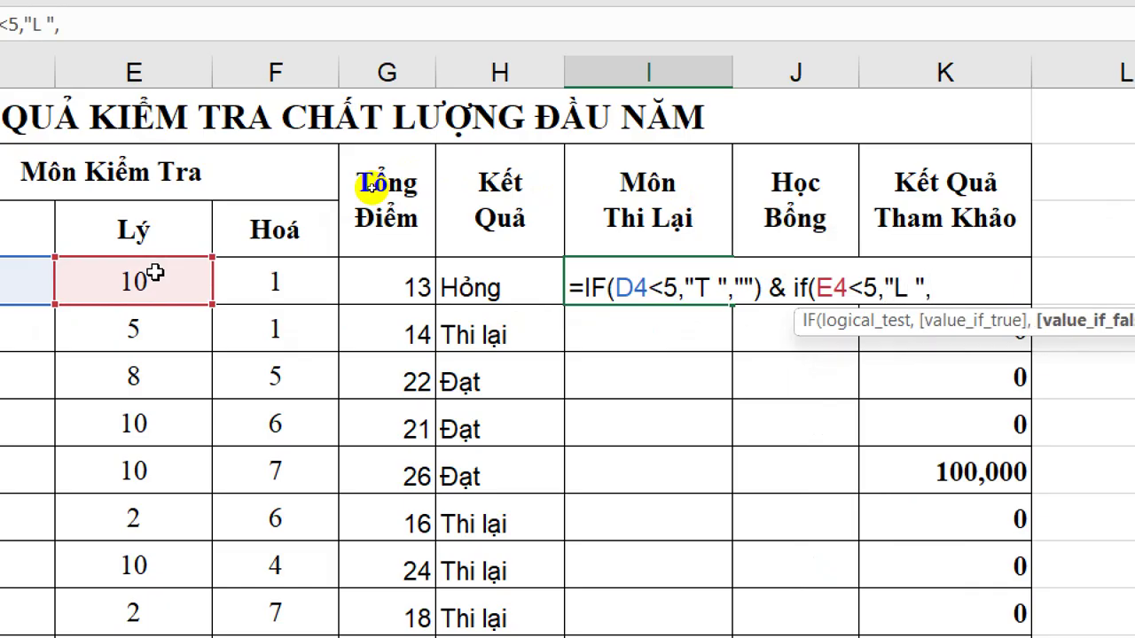
type("\"\"")
type(")")
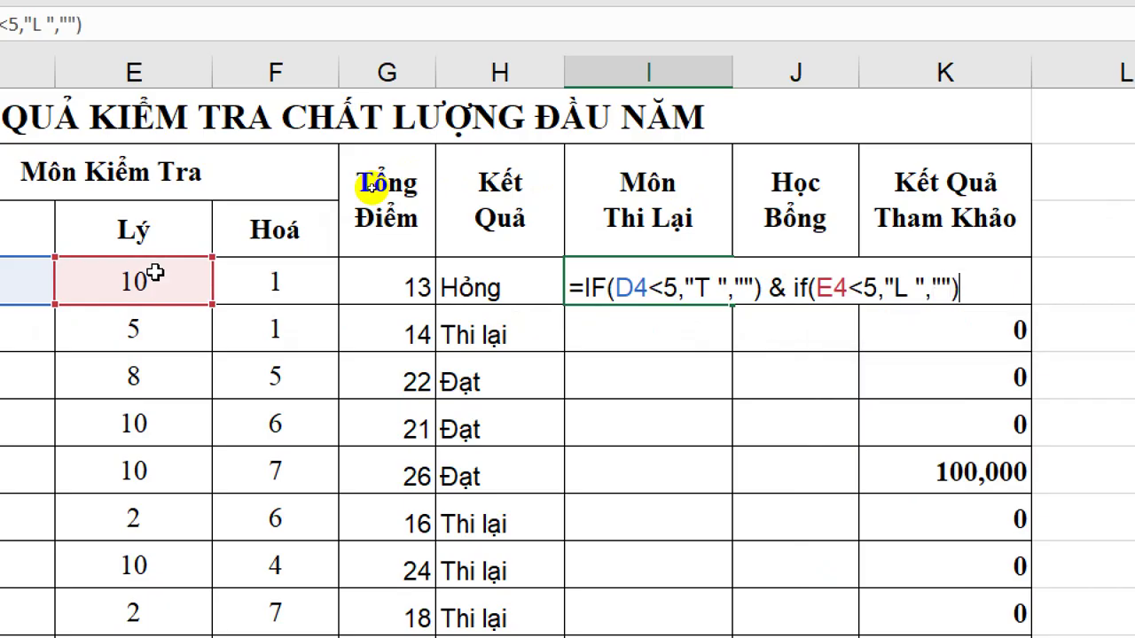
type(" & ")
type("if")
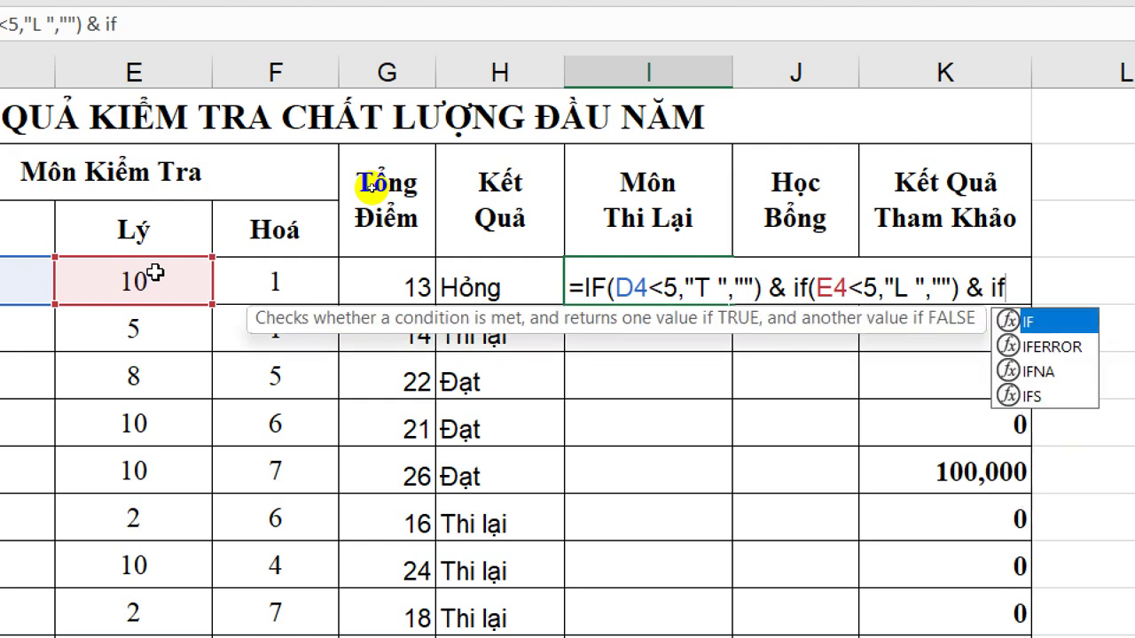
type("(")
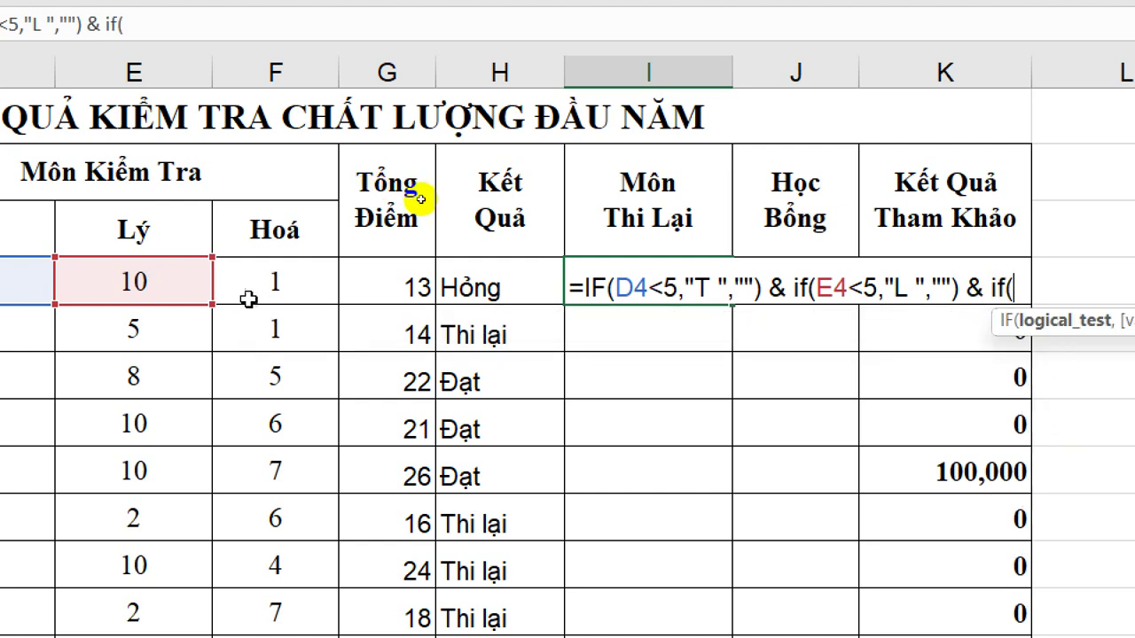
Add the Hoá check IF(F4<5,"H",""), remove the spaces after T and L, and commit
left_click(251, 294)
type("<")
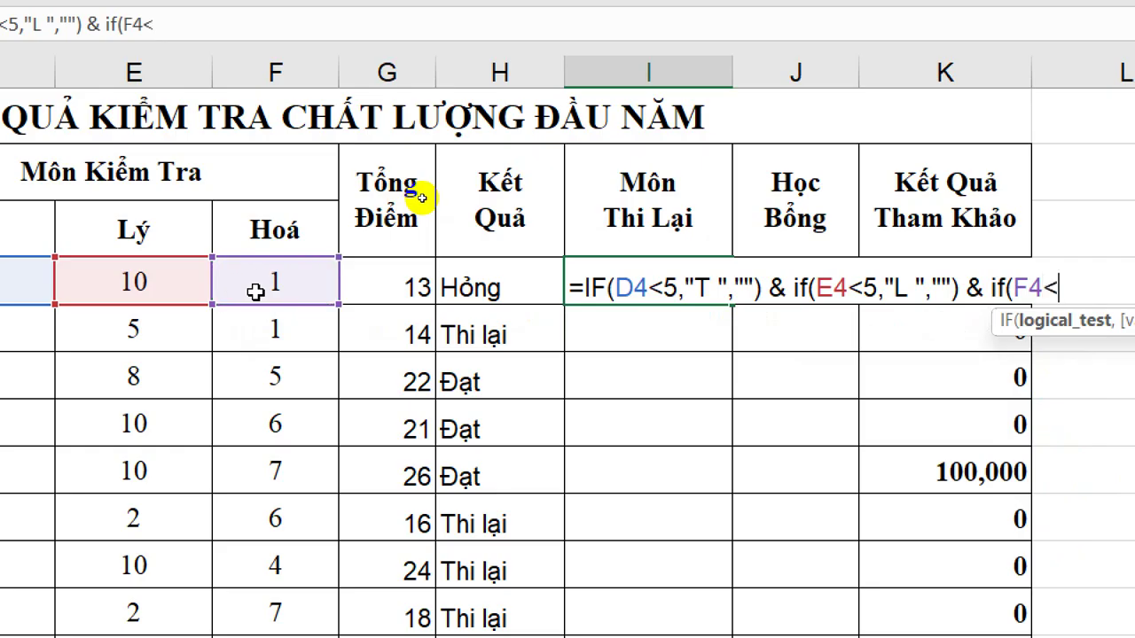
type("5,")
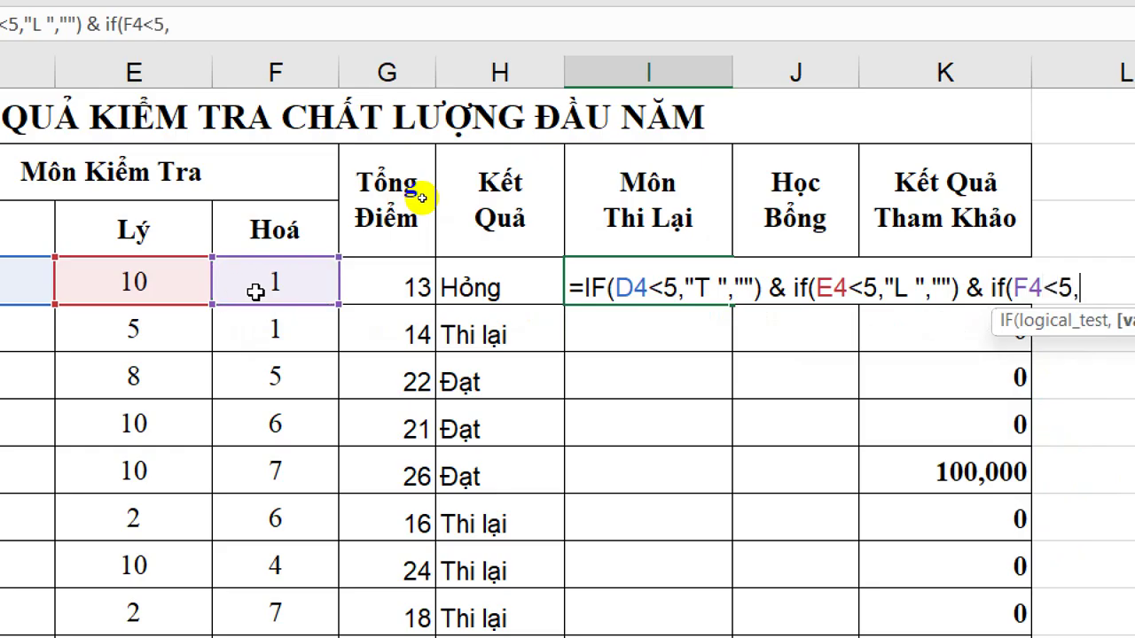
type("\"H")
type("\"")
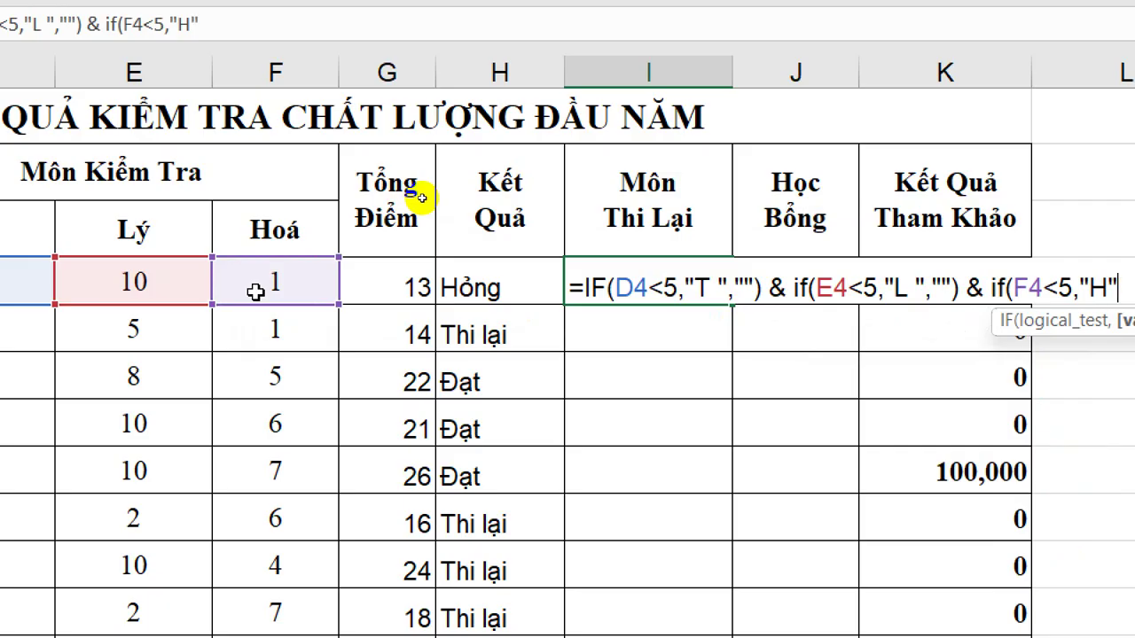
type(",\"\"")
type(")")
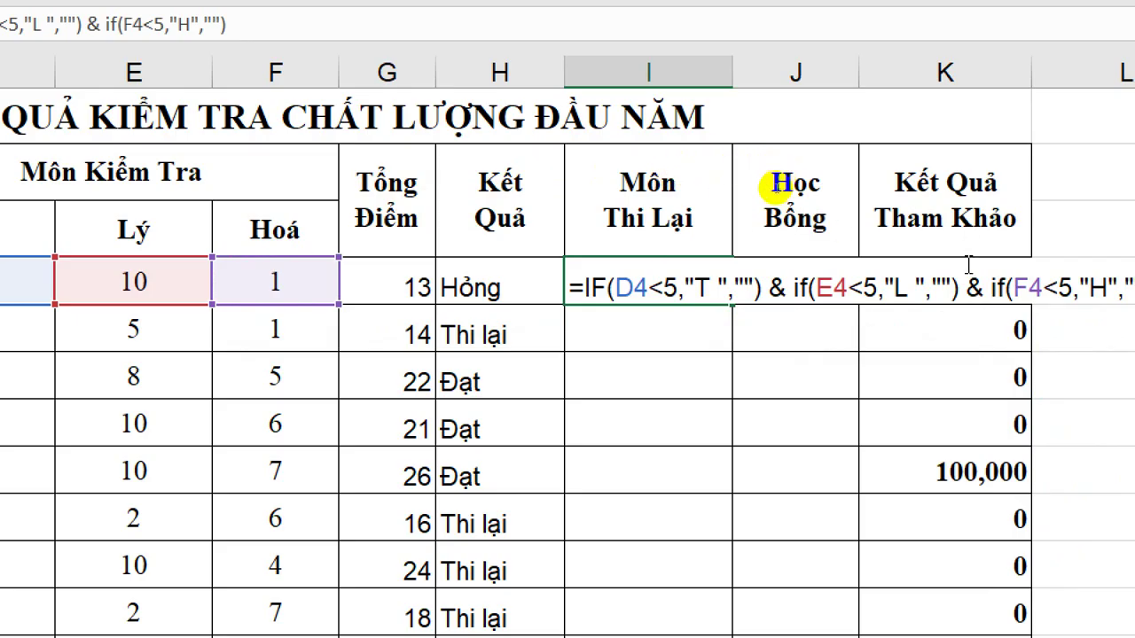
key("Left")
key("Left")
key("Left")
key("BackSpace")
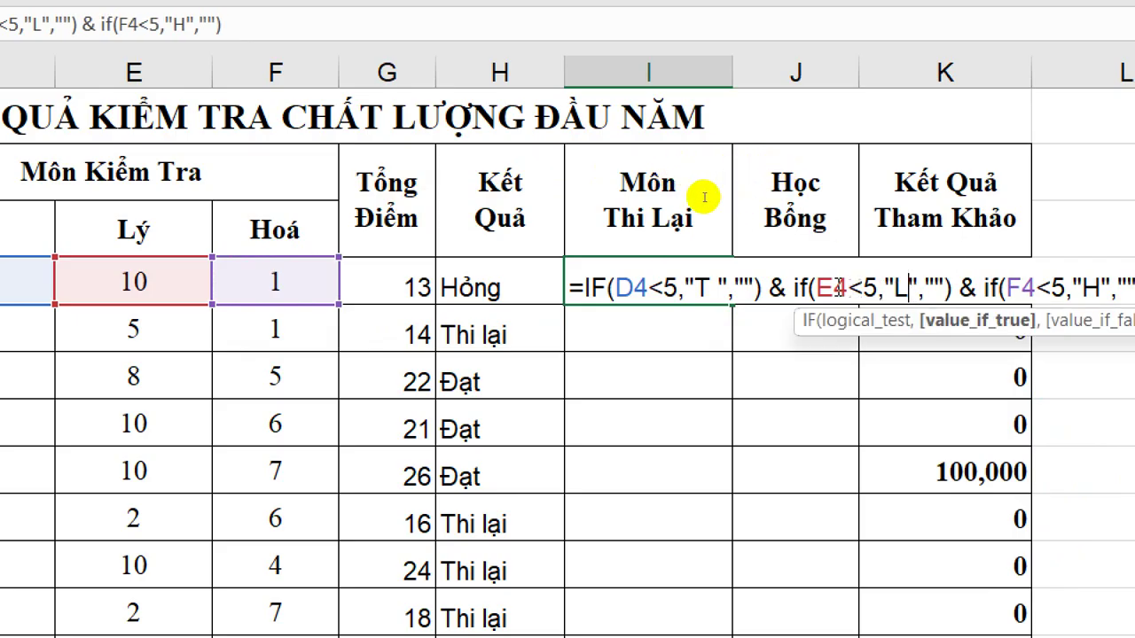
key("Left")
key("Left")
key("Left")
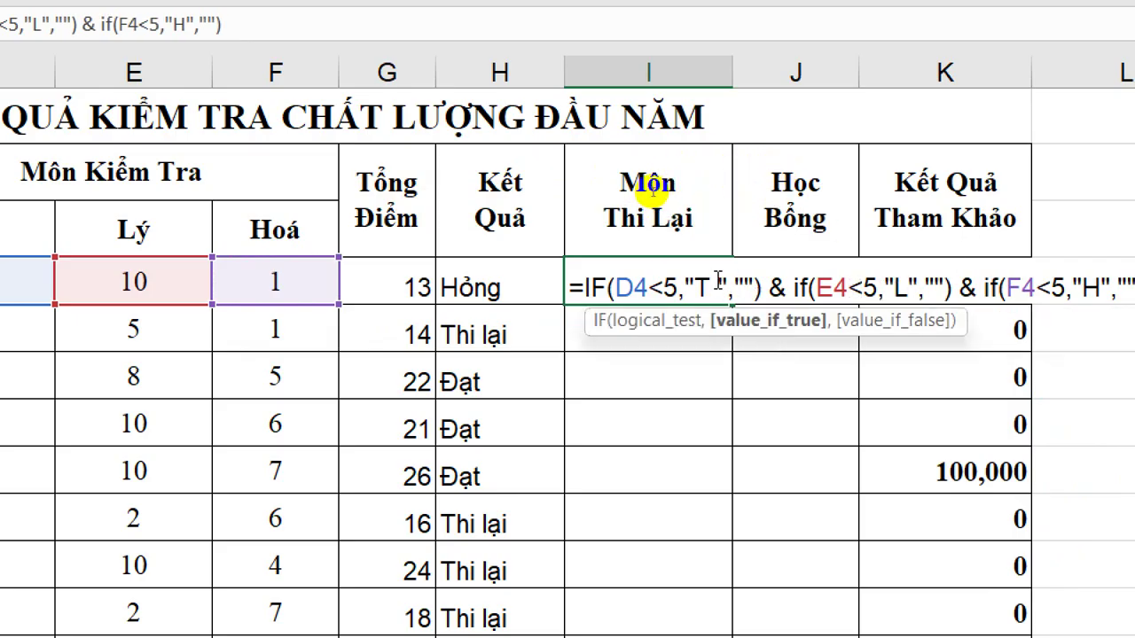
key("Delete")
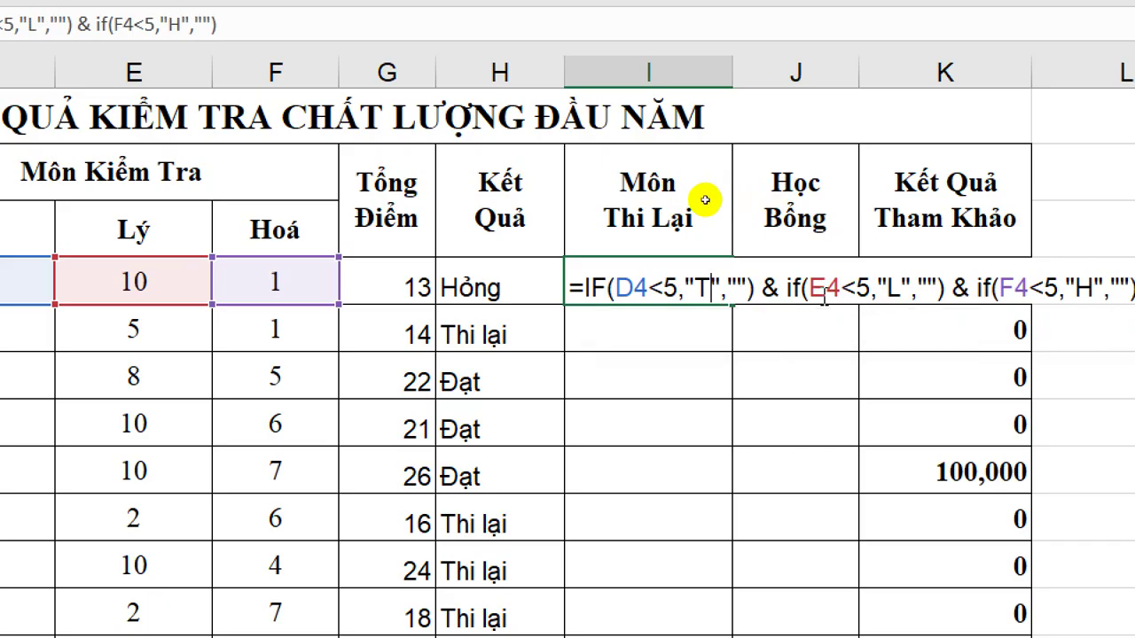
key("Return")
left_click(666, 287)
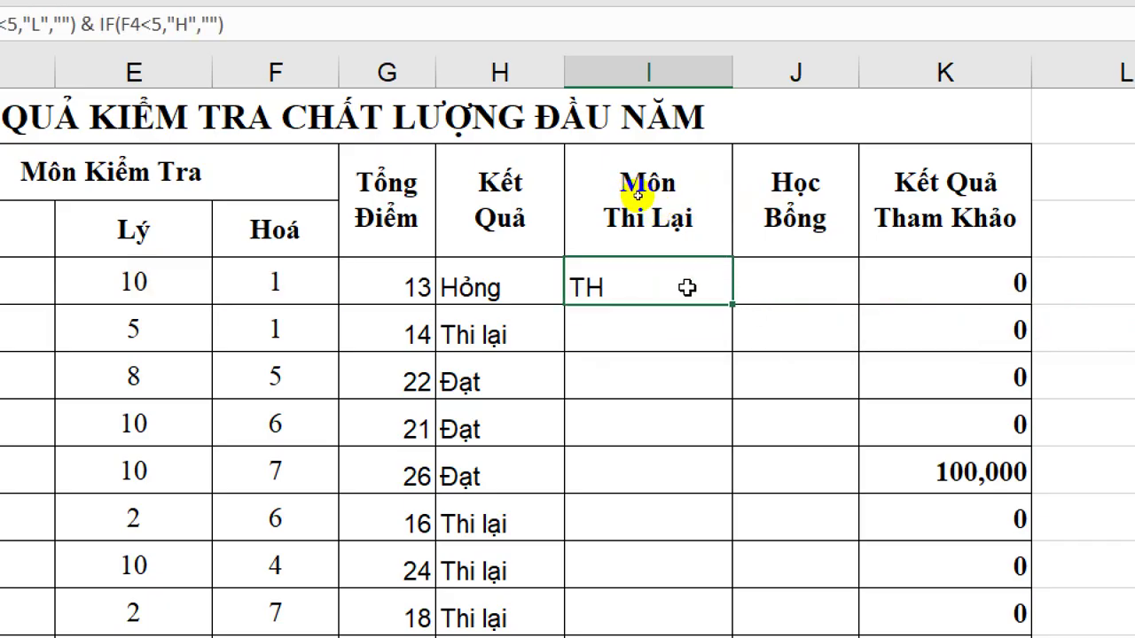
Copy the combined T/L/H formula down column I and check rows showing TH, H and L
double_click(733, 304)
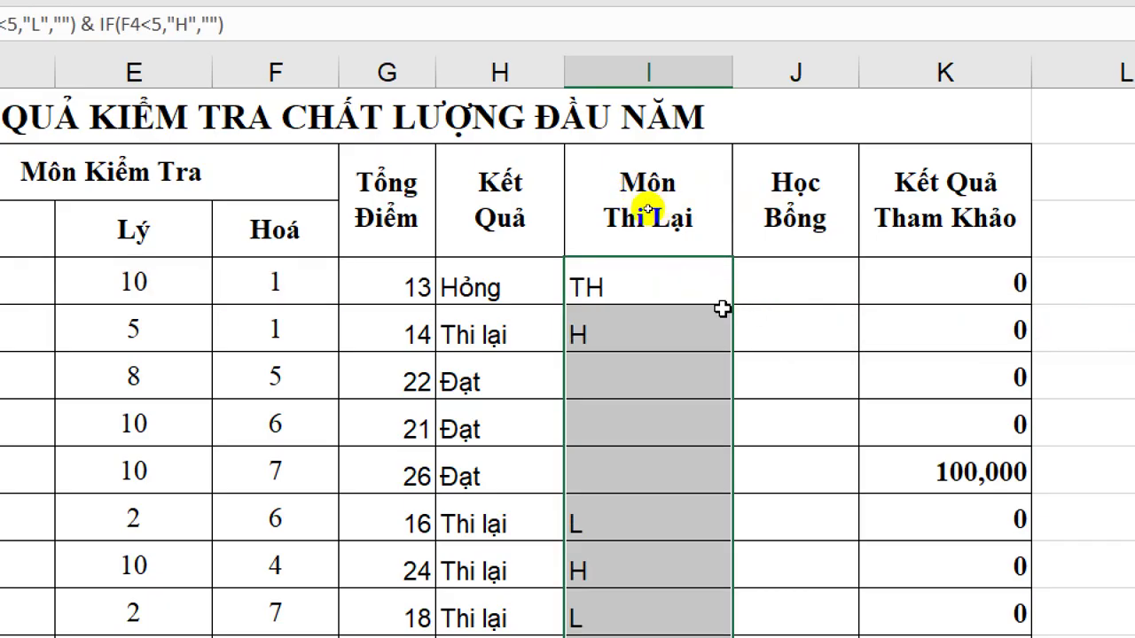
left_click(637, 336)
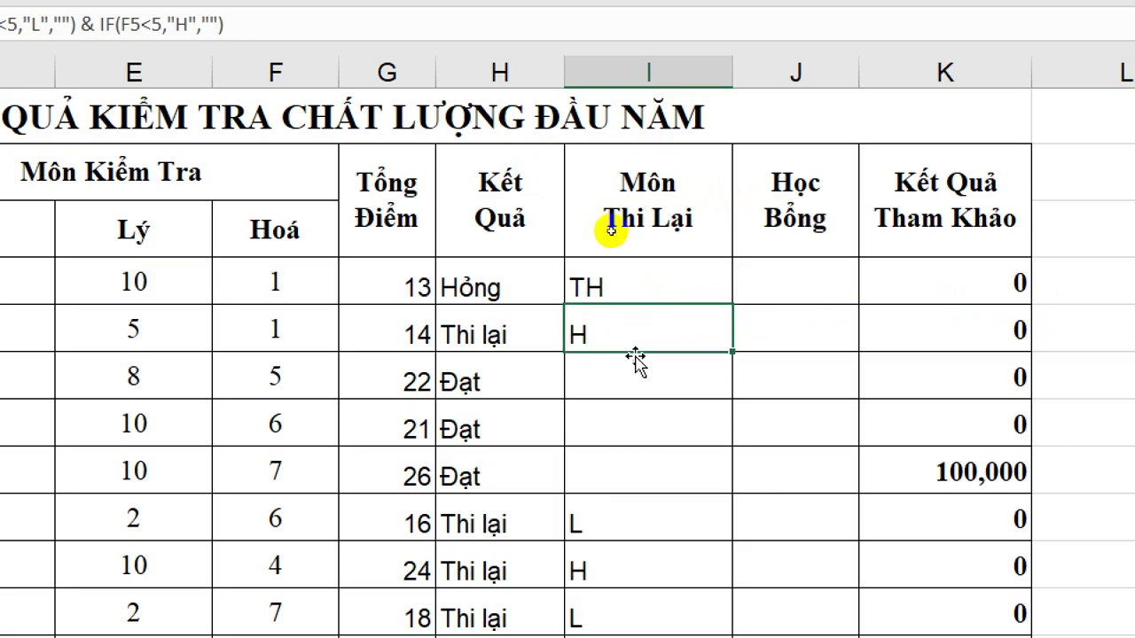
left_click(608, 524)
scroll(609, 531, "down", 1)
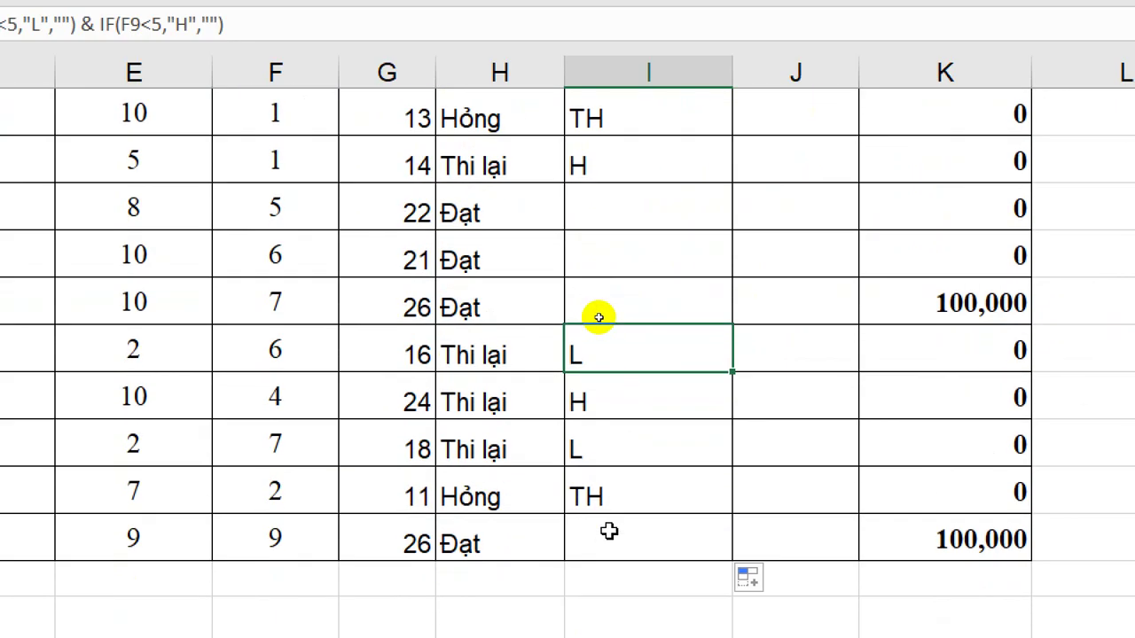
left_click(622, 406)
left_click(625, 456)
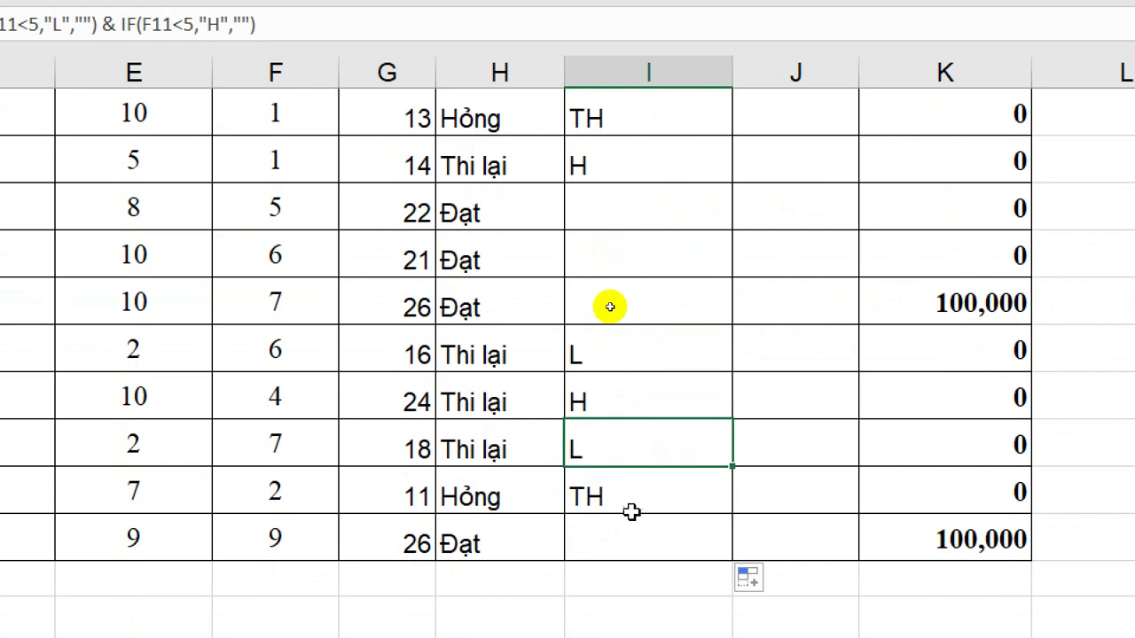
left_click(633, 497)
Test row 12 by changing its Lý score to 4, then undo back to 7
scroll(446, 519, "left", 2)
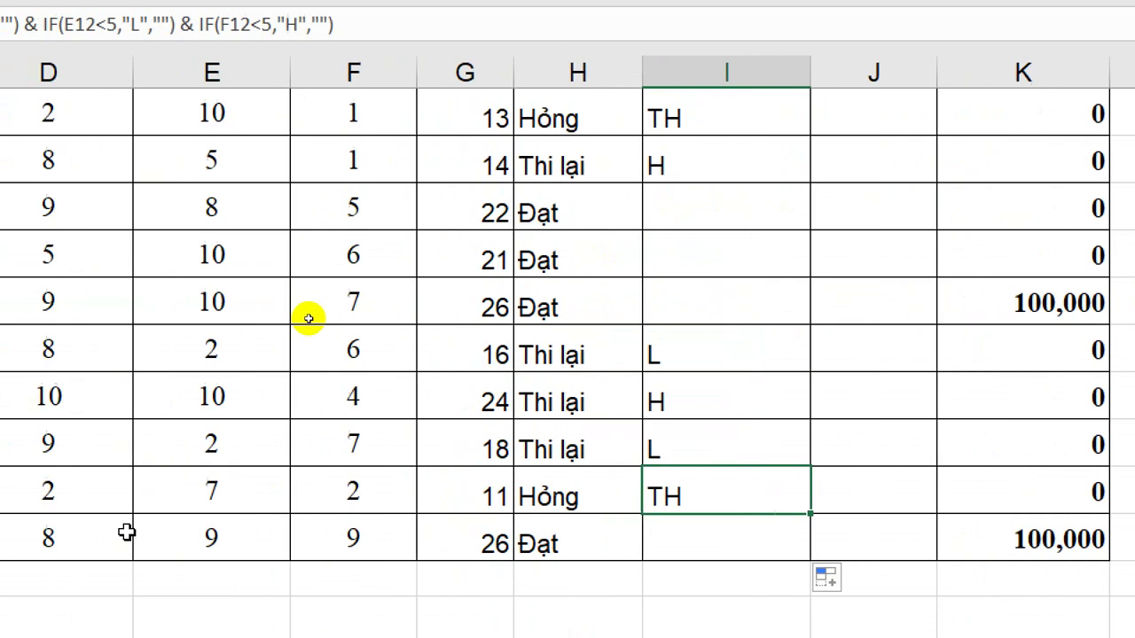
scroll(132, 532, "left", 2)
left_click(255, 505)
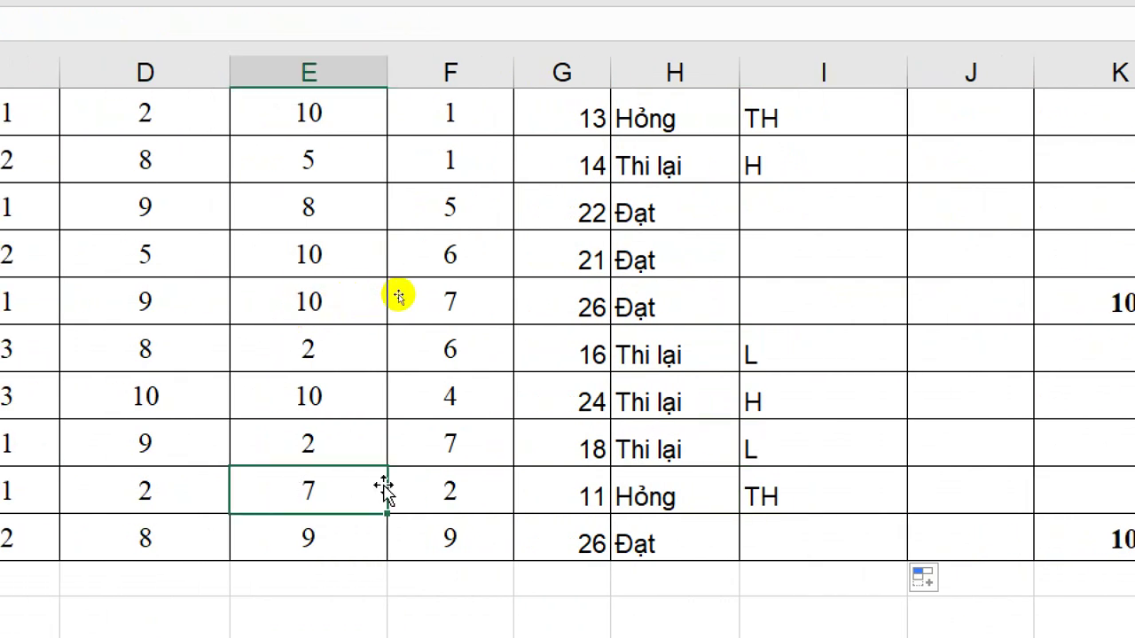
type("4")
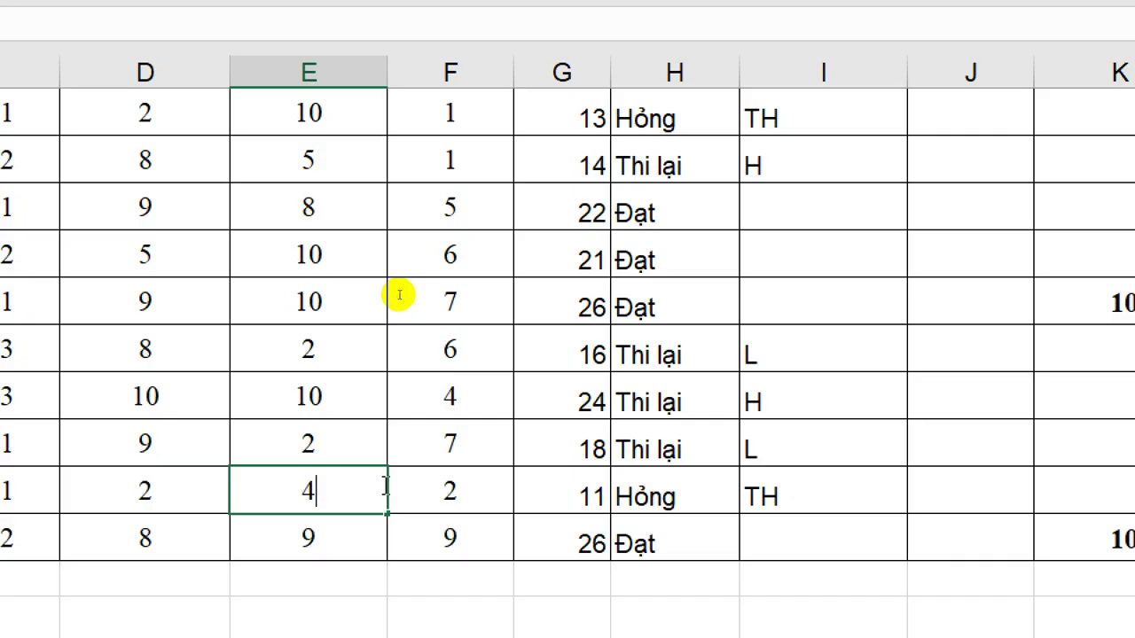
key("Return")
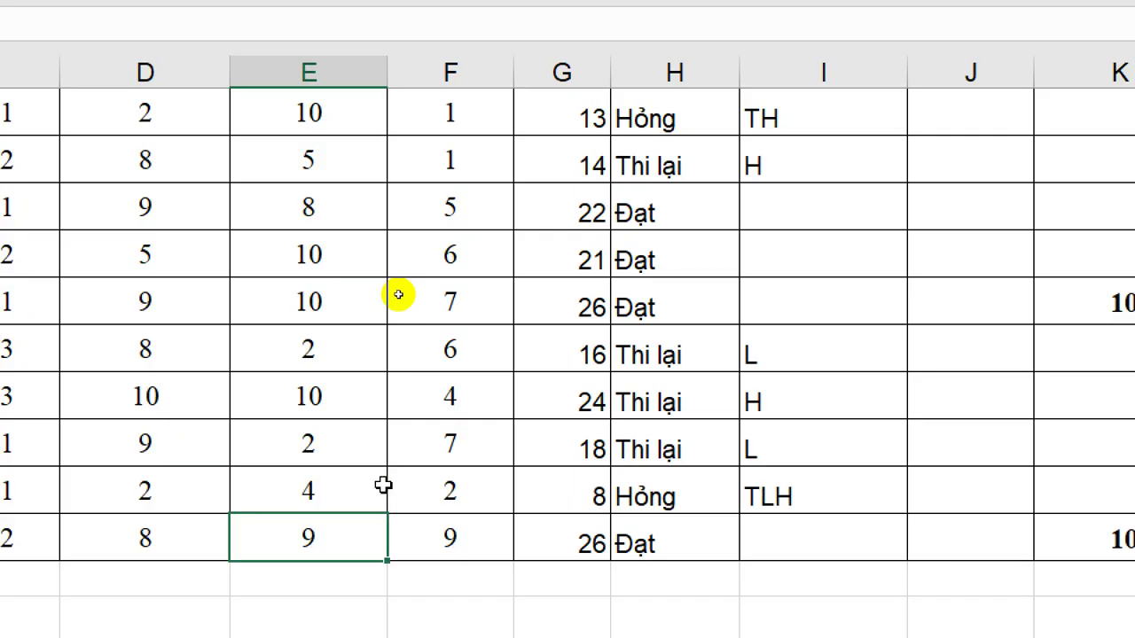
key("ctrl+z")
scroll(386, 491, "right", 1)
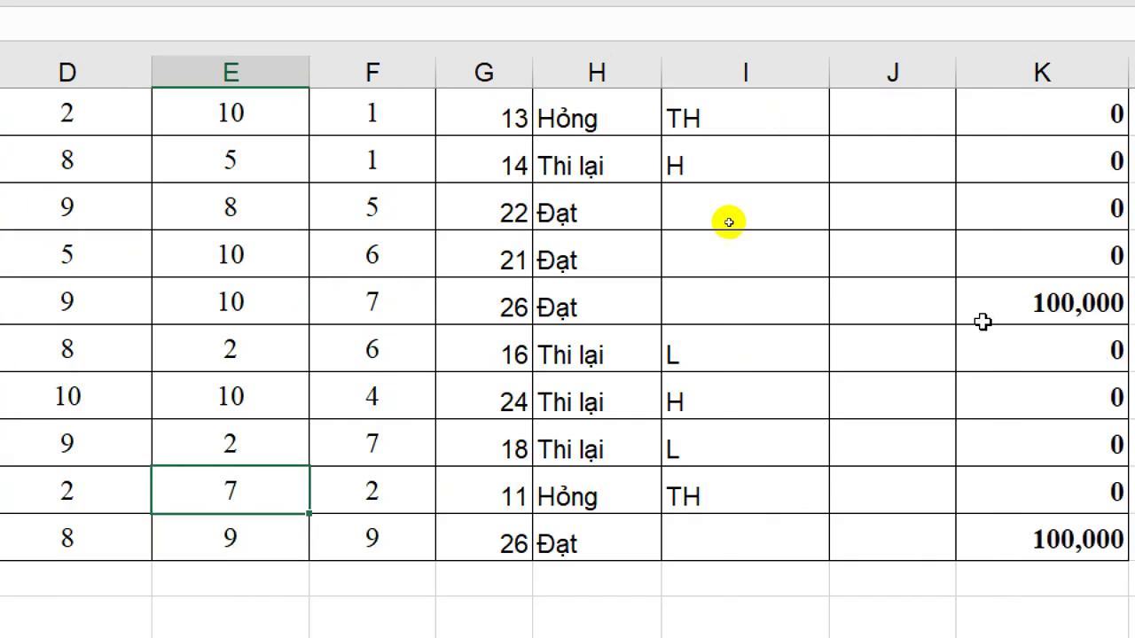
scroll(887, 355, "up", 1)
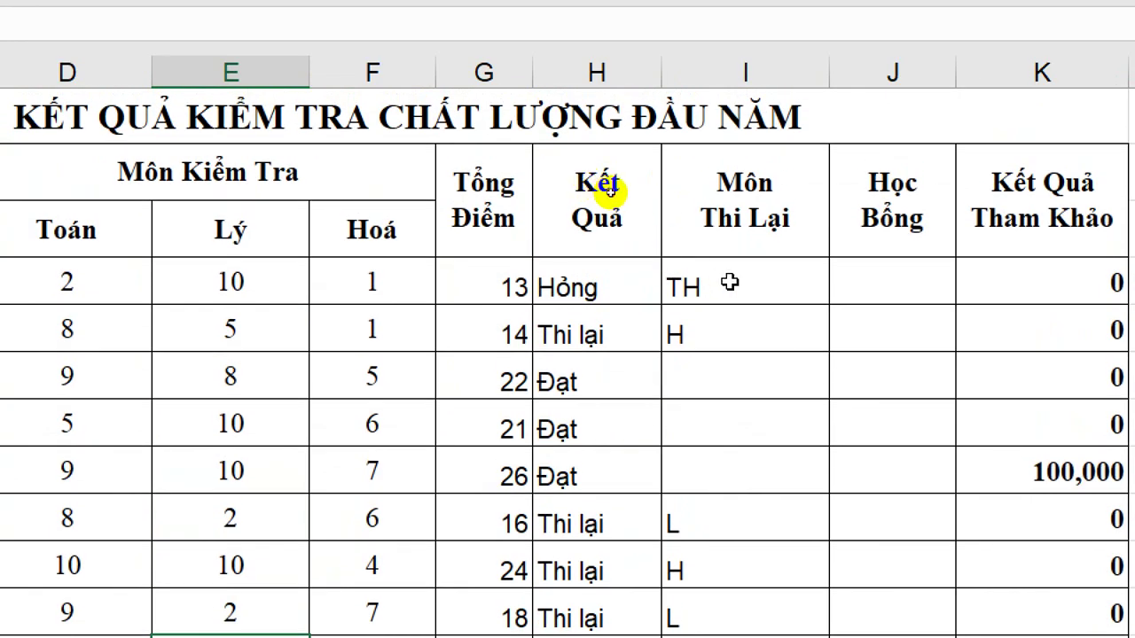
double_click(722, 278)
scroll(781, 259, "right", 3)
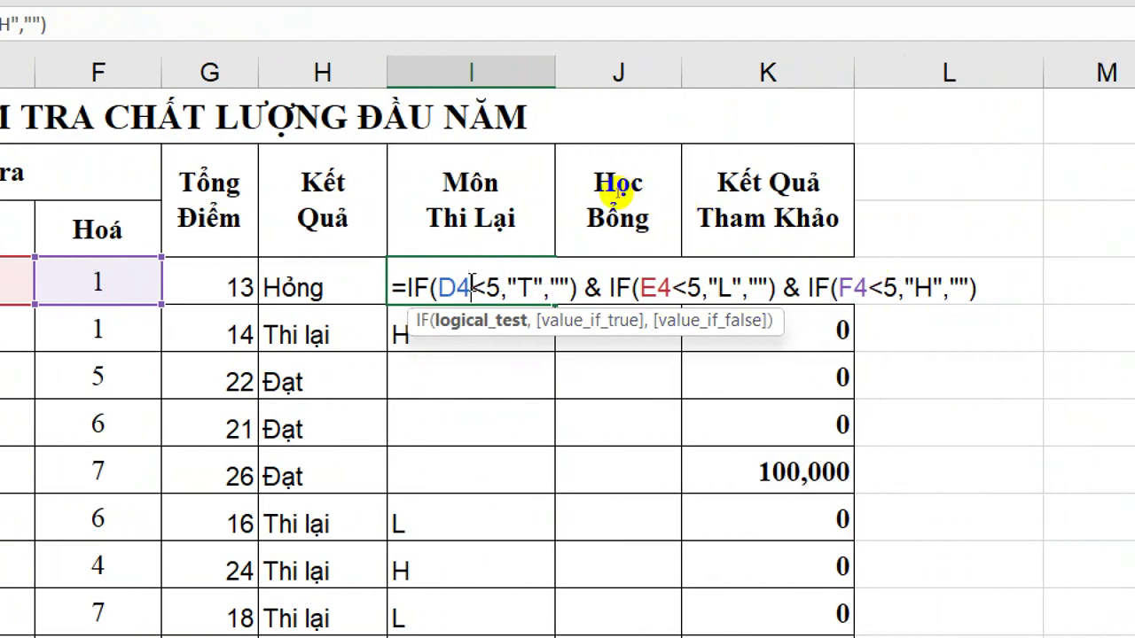
double_click(456, 286)
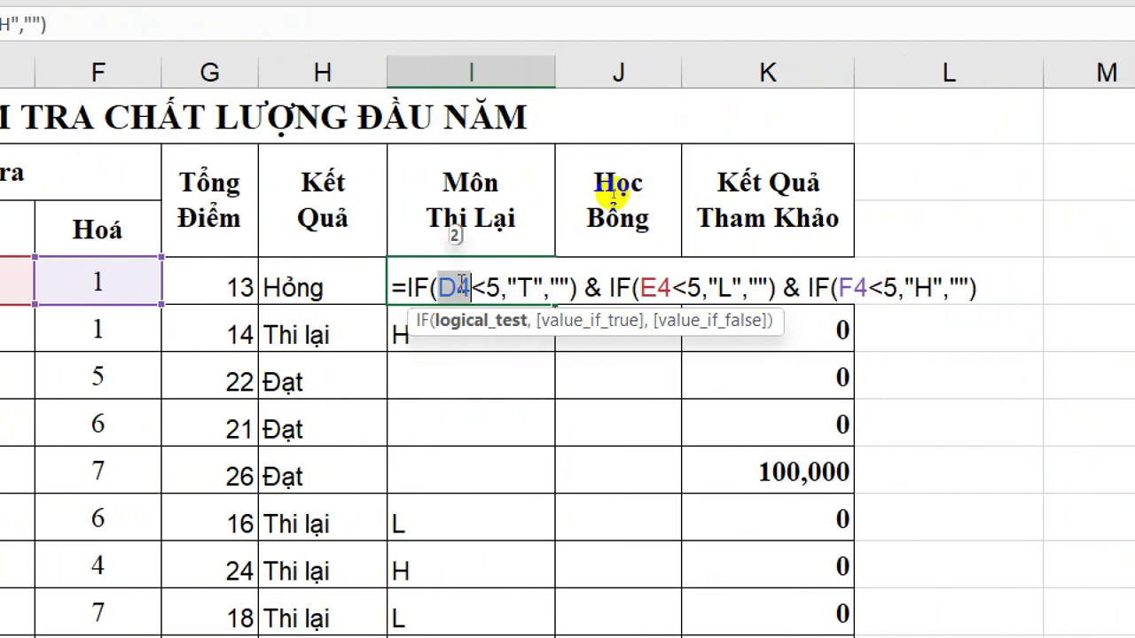
key("Right")
key("Right")
key("Right")
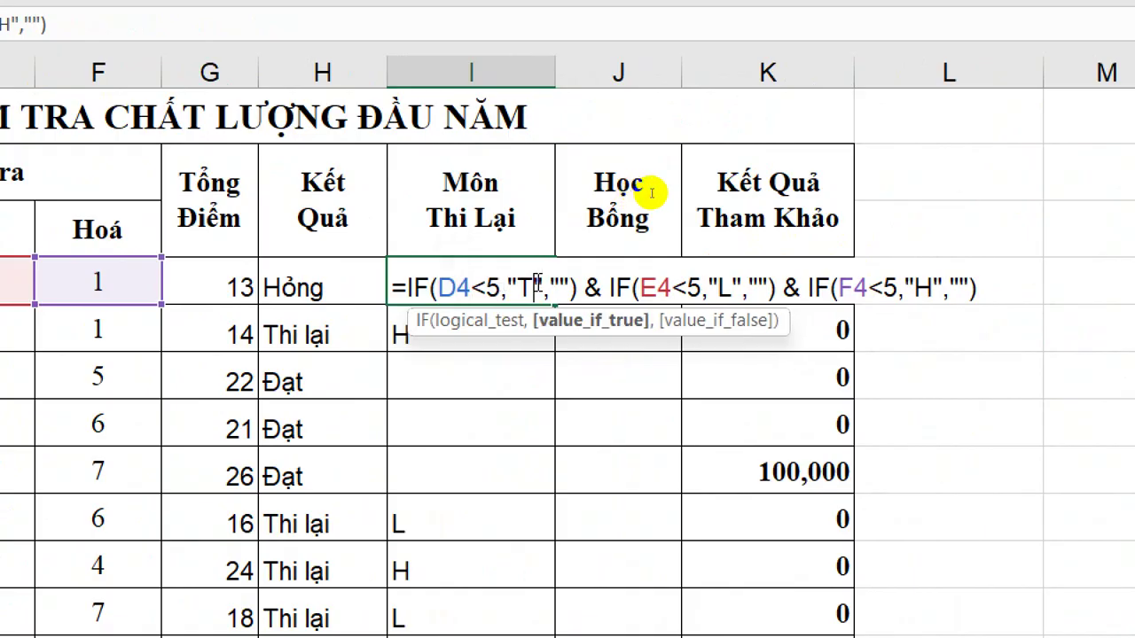
left_click(602, 288)
double_click(657, 287)
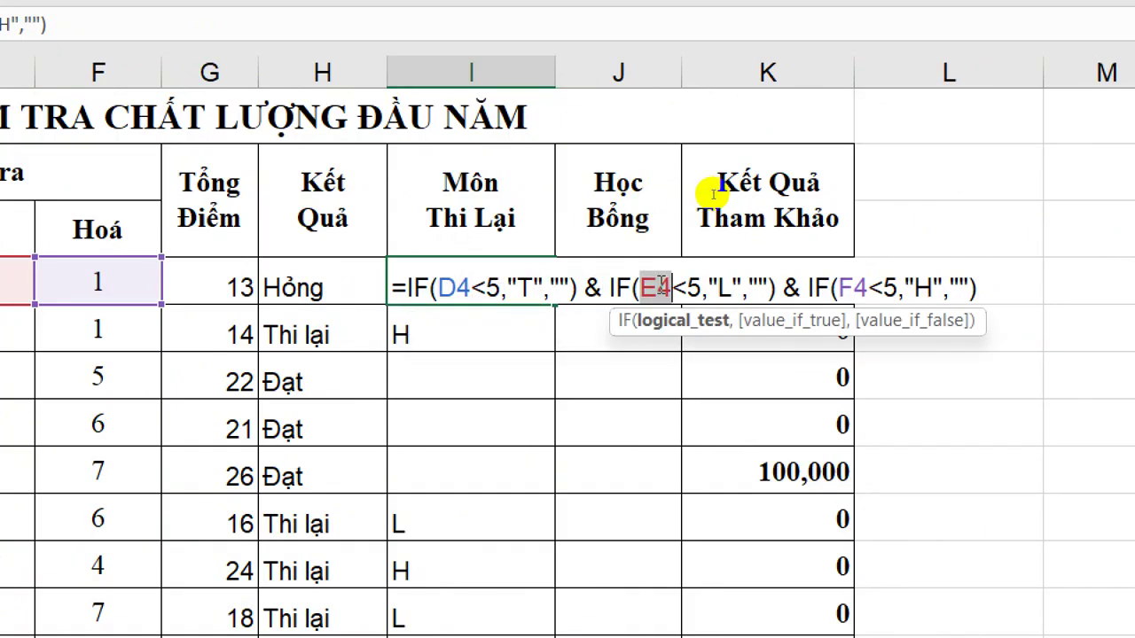
left_click(720, 287)
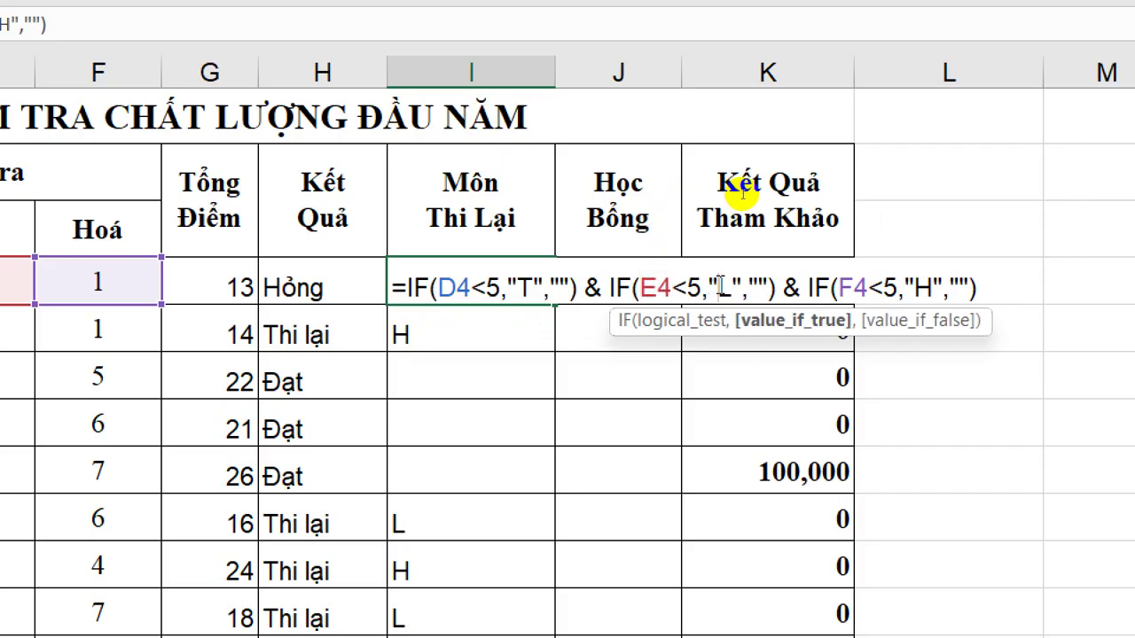
left_click(838, 288)
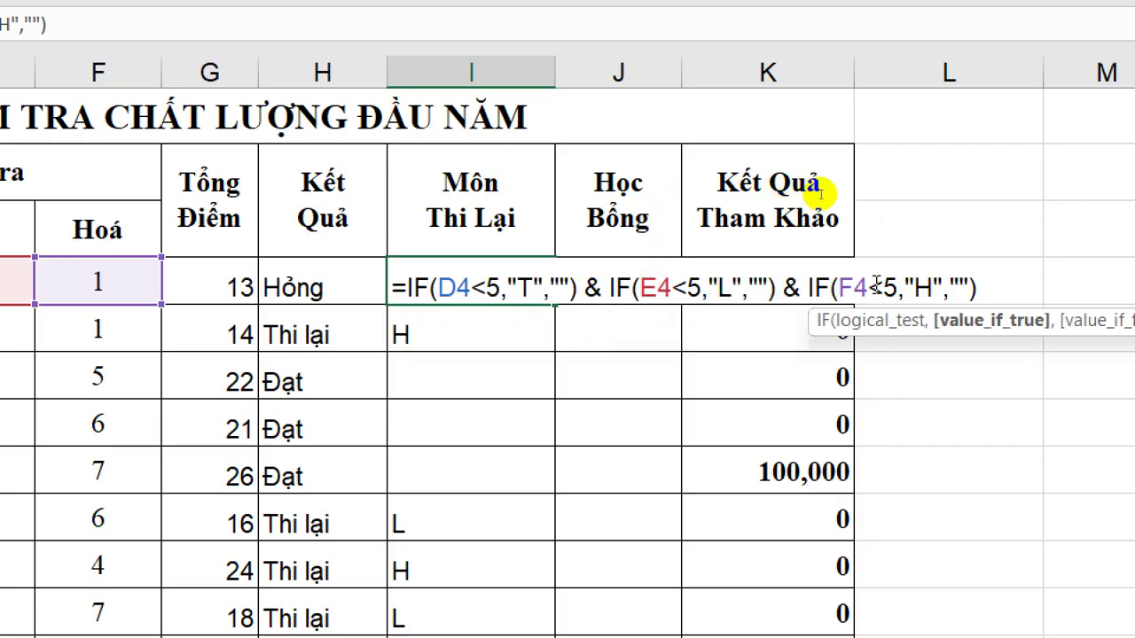
double_click(853, 288)
left_click(919, 282)
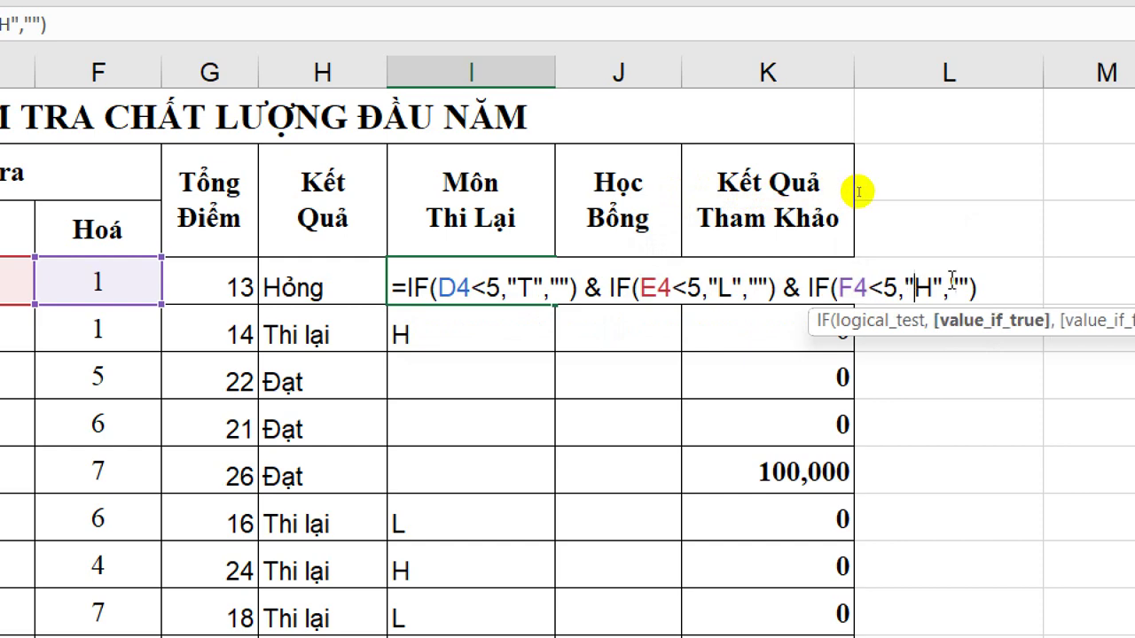
left_click(982, 289)
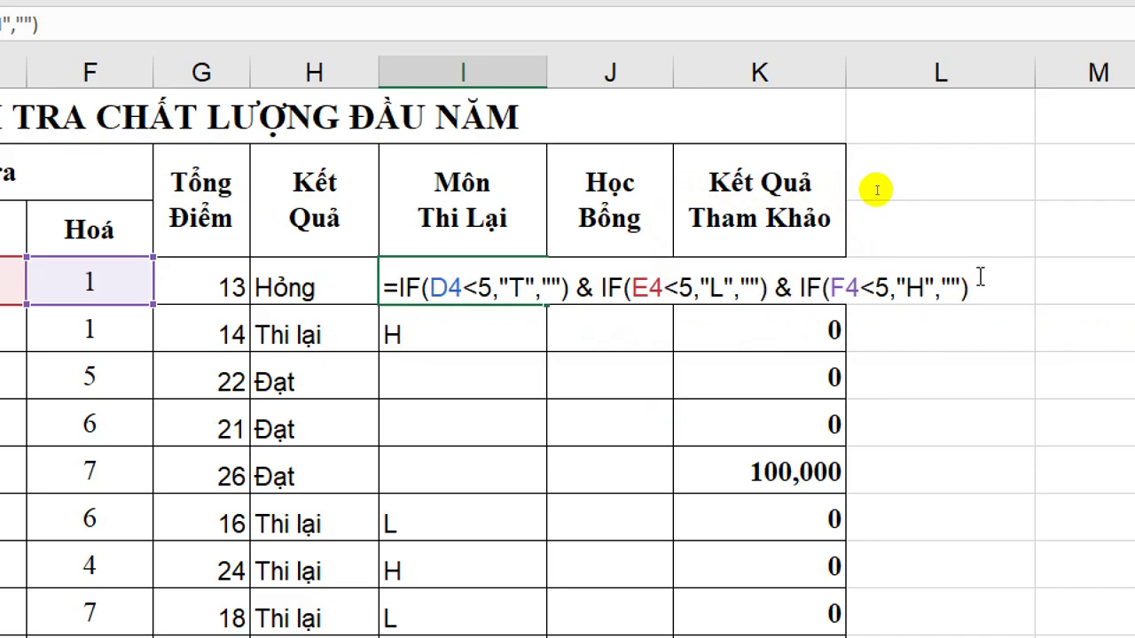
left_click(519, 284)
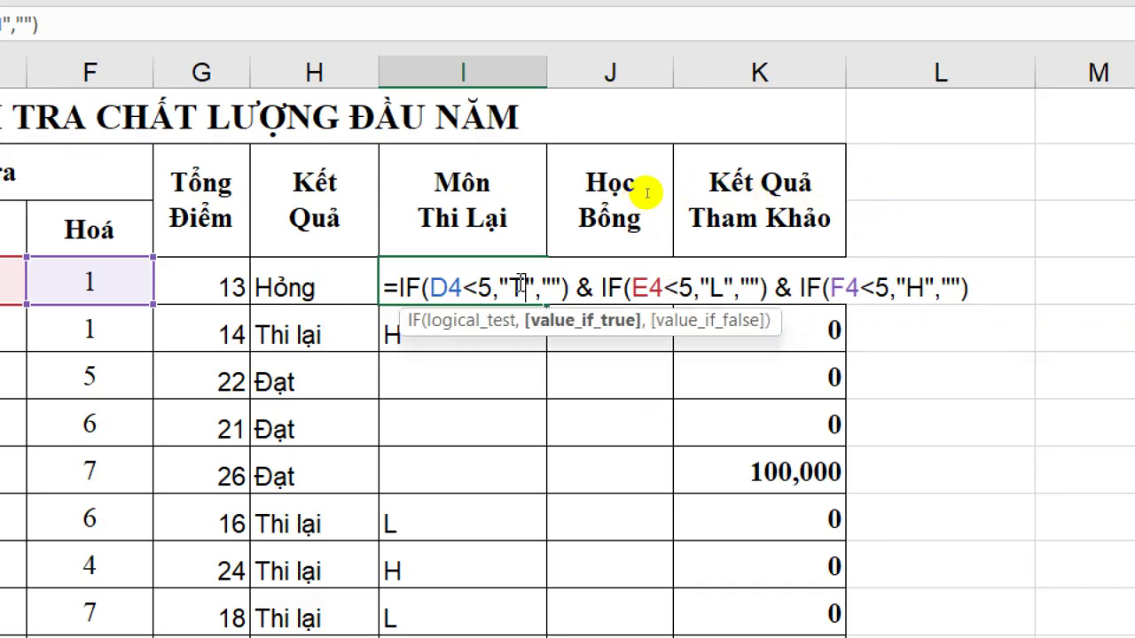
scroll(423, 555, "down", 1)
scroll(423, 555, "down", 2)
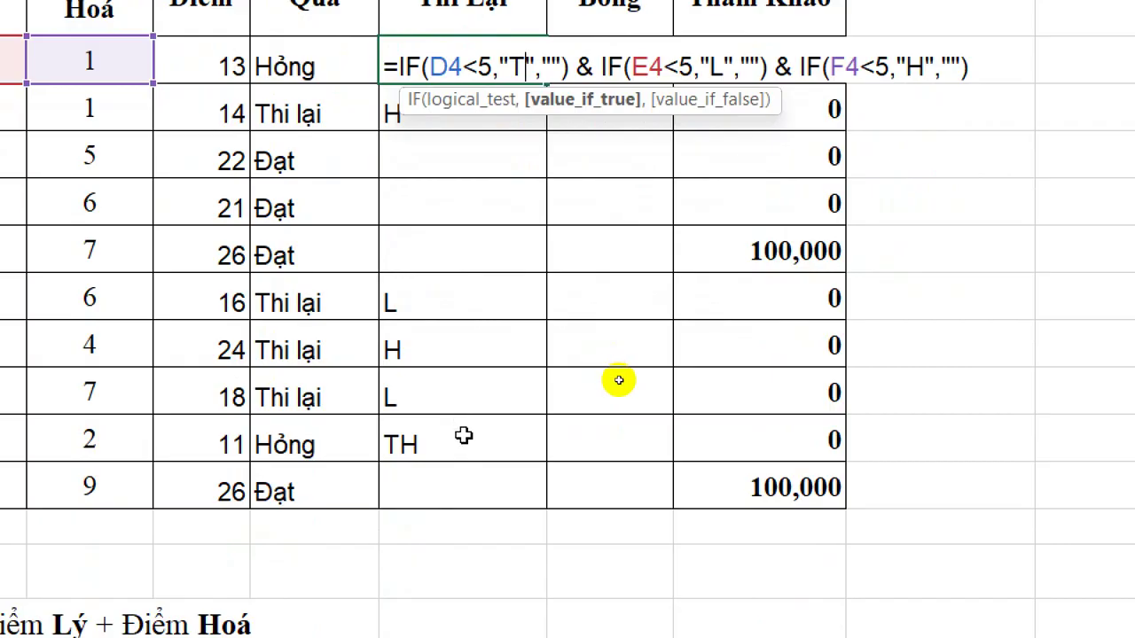
scroll(679, 319, "up", 1)
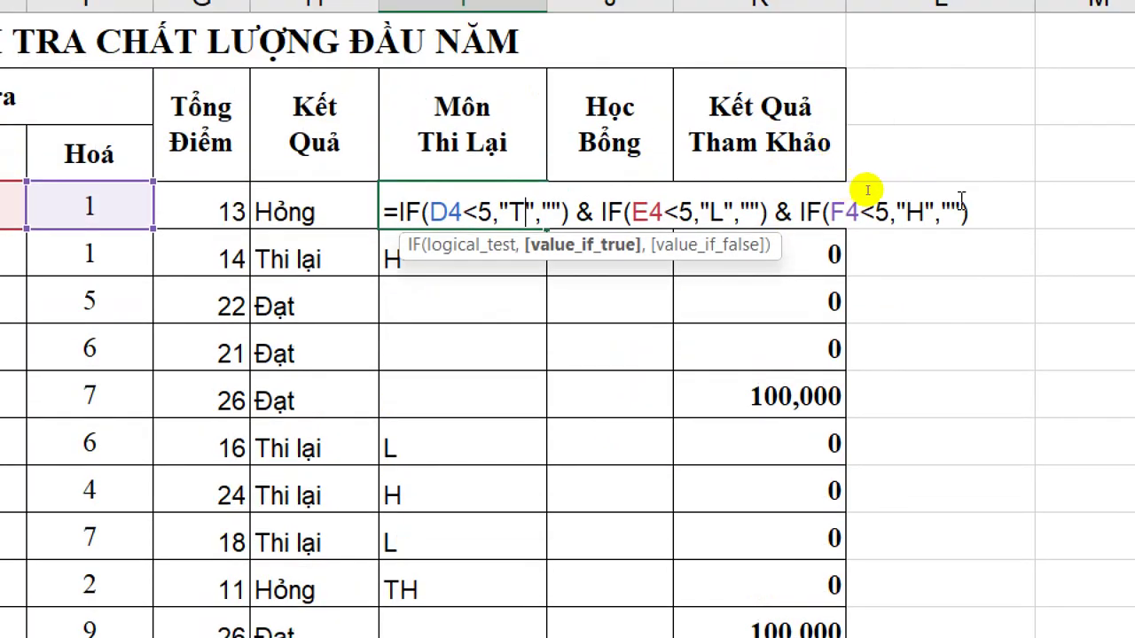
left_click(986, 218)
key("Return")
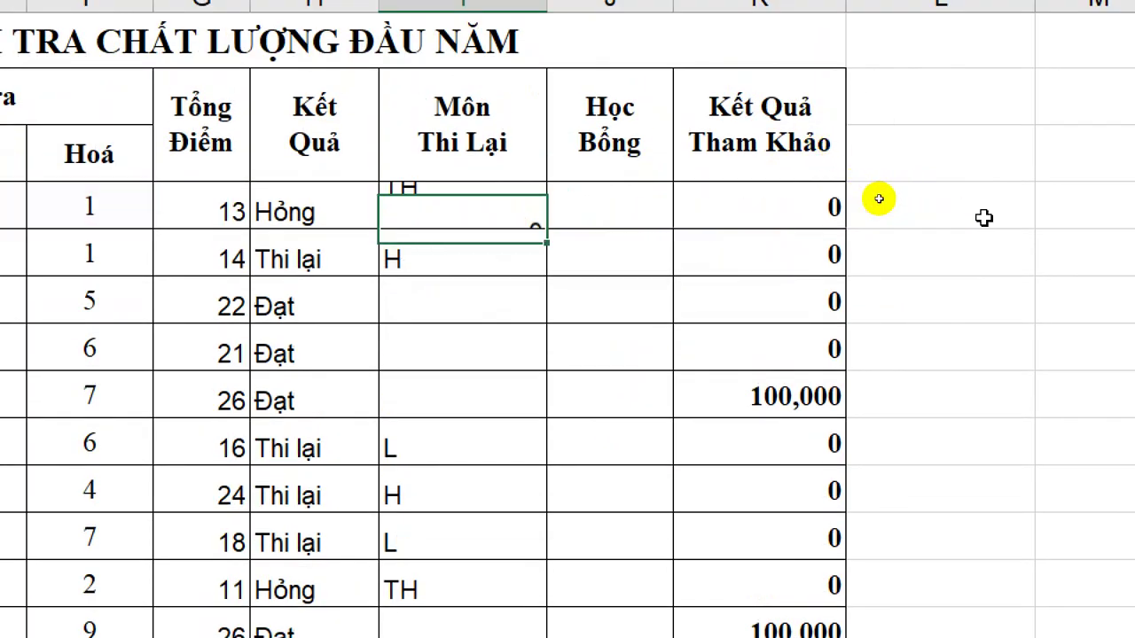
scroll(600, 377, "down", 1)
scroll(600, 377, "down", 1)
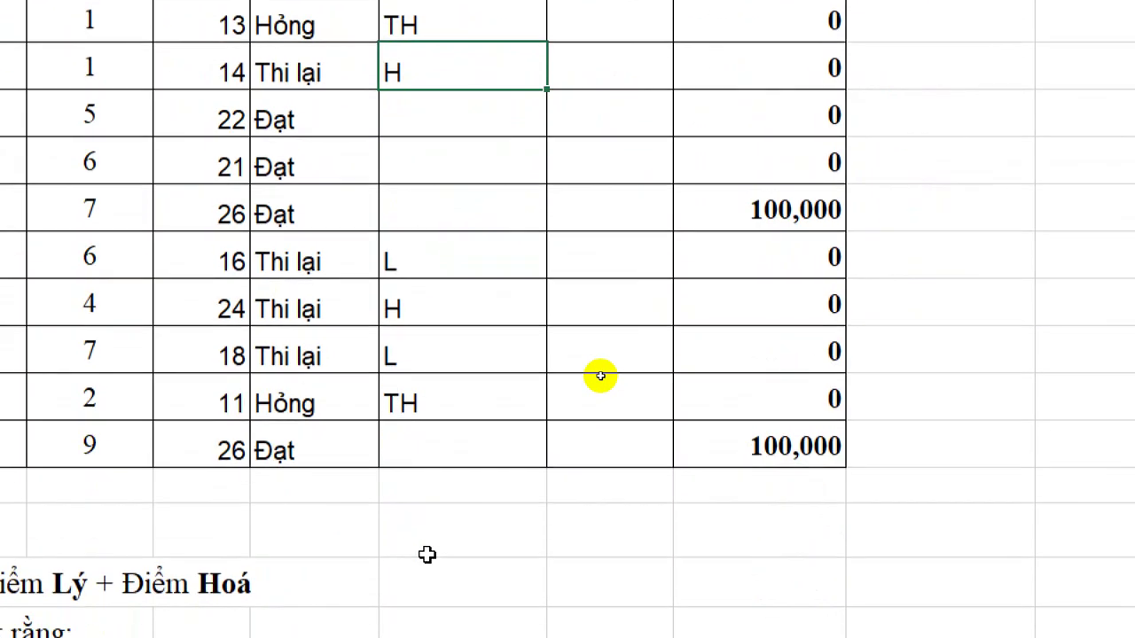
left_click(435, 446)
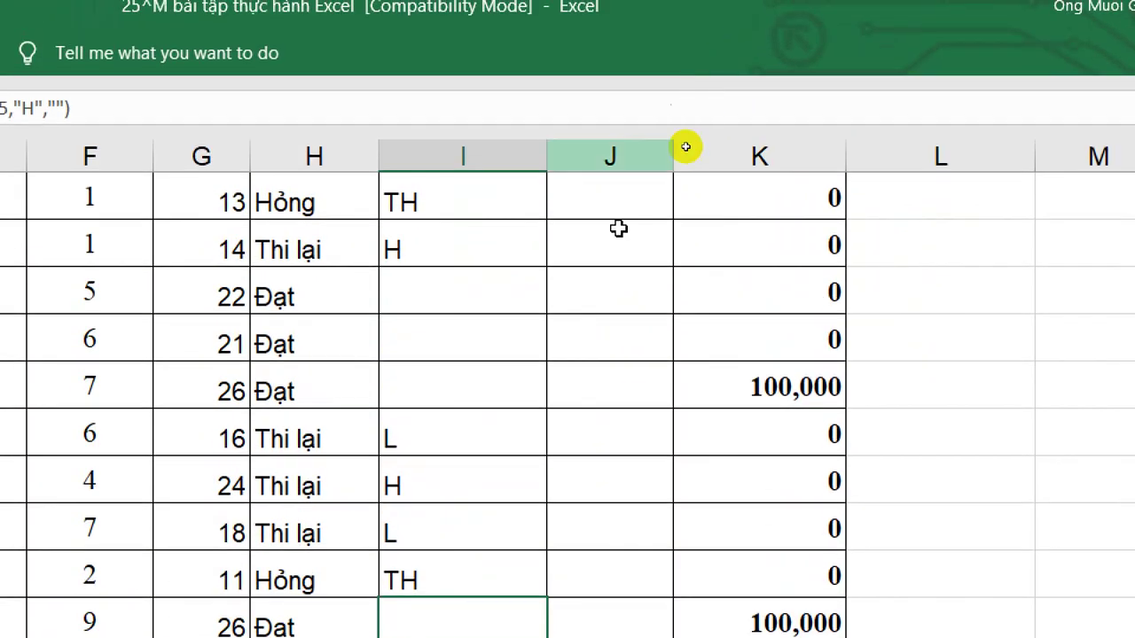
scroll(581, 411, "up", 1)
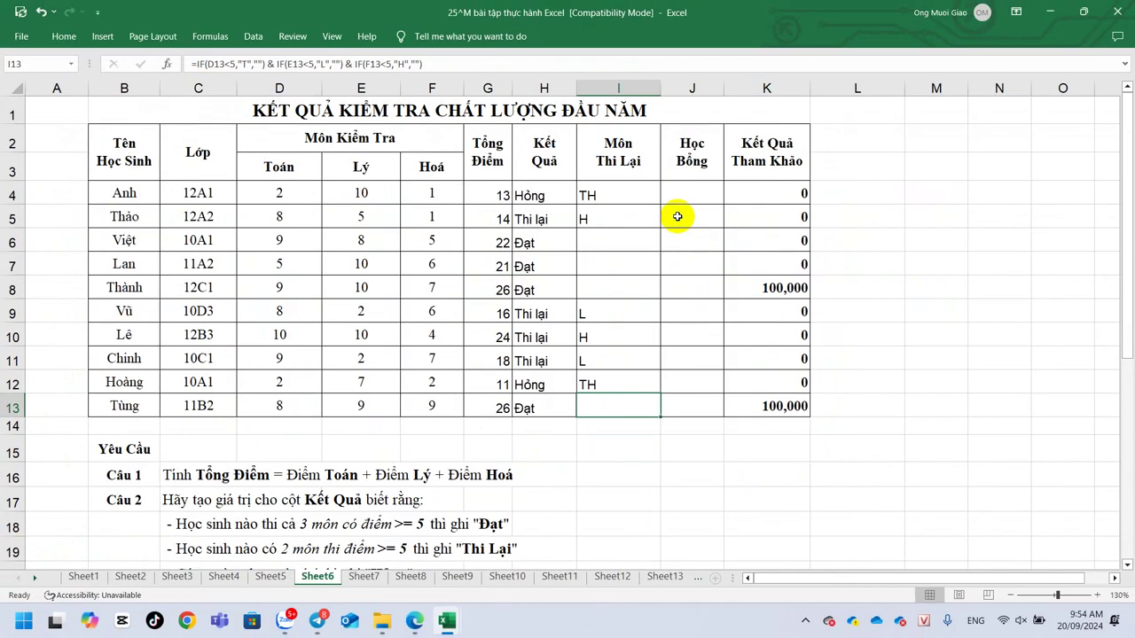
scroll(666, 339, "down", 2)
scroll(669, 342, "down", 1)
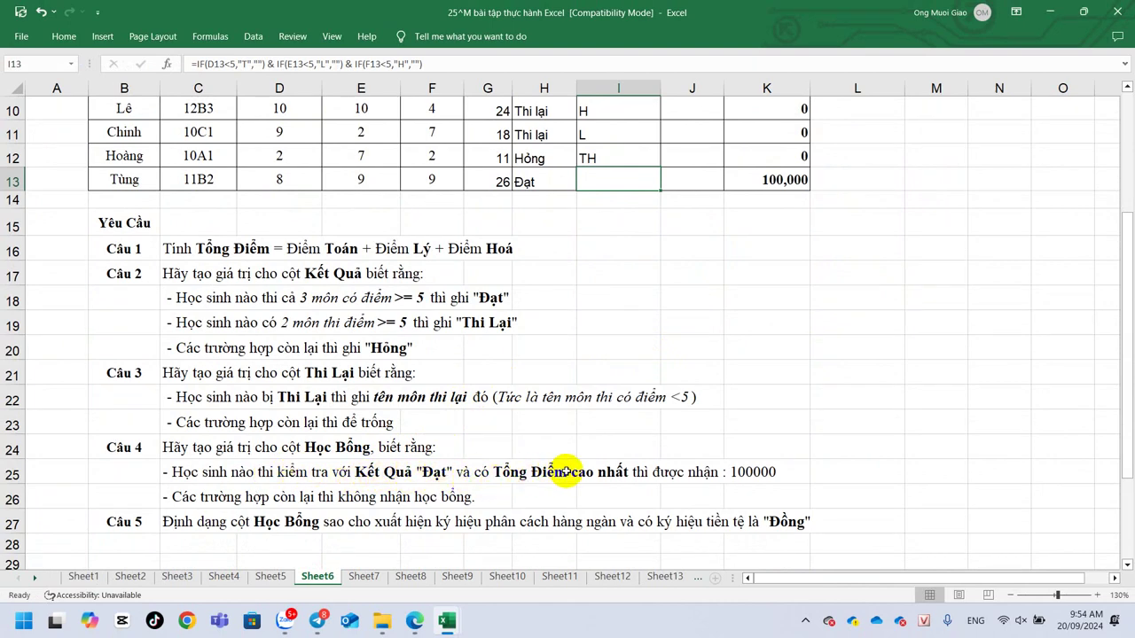
left_click(774, 472)
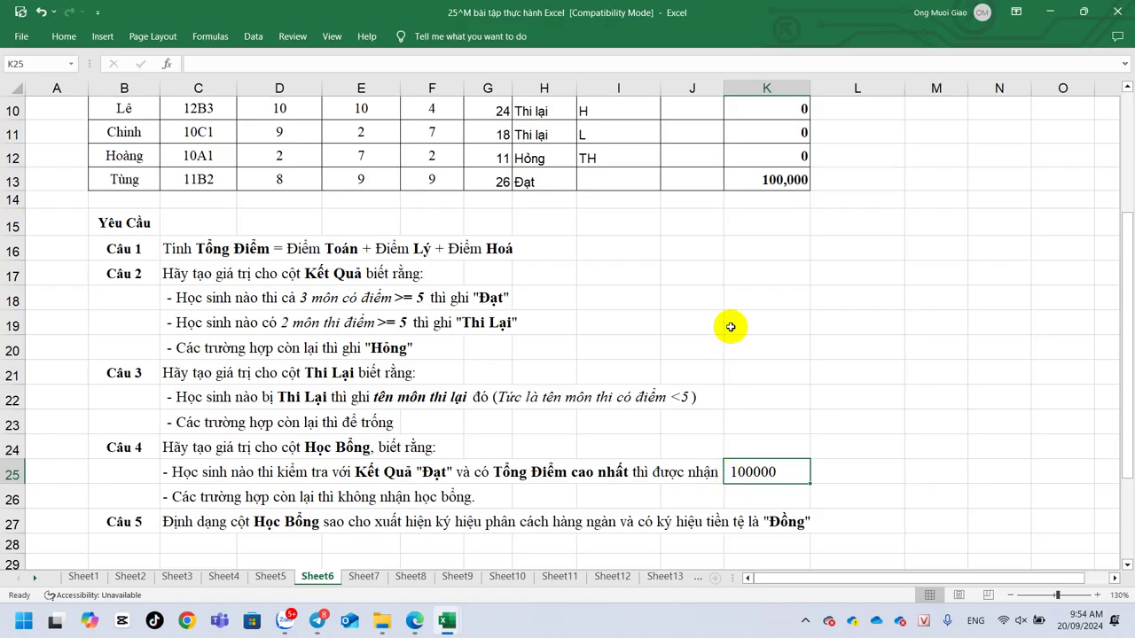
scroll(742, 319, "up", 2)
scroll(747, 321, "up", 1)
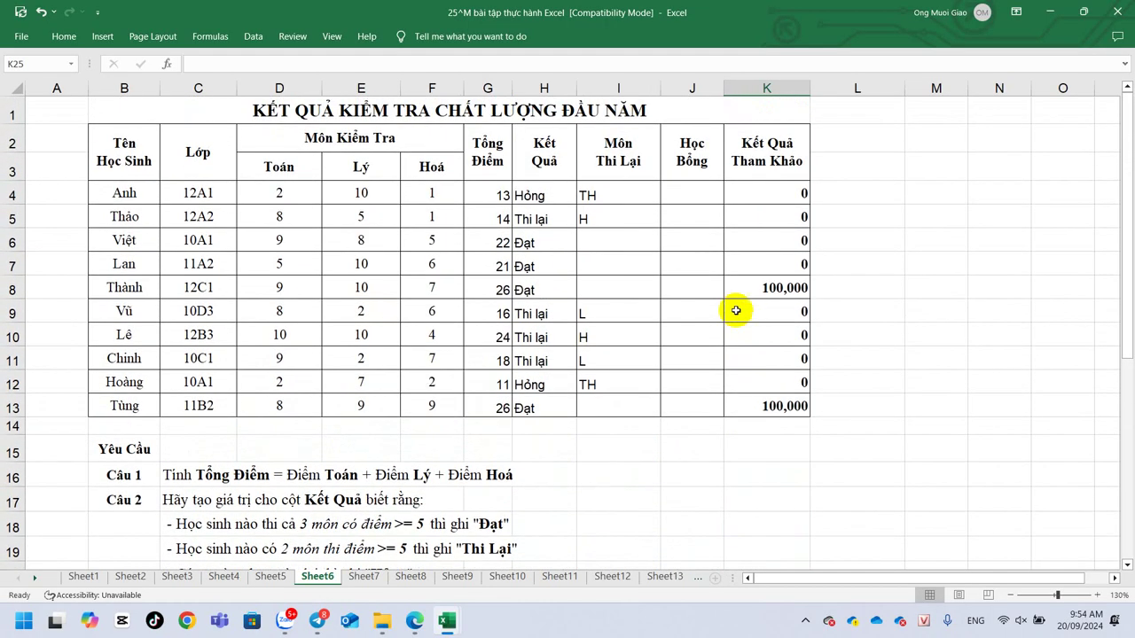
left_click(532, 237)
left_click(536, 263)
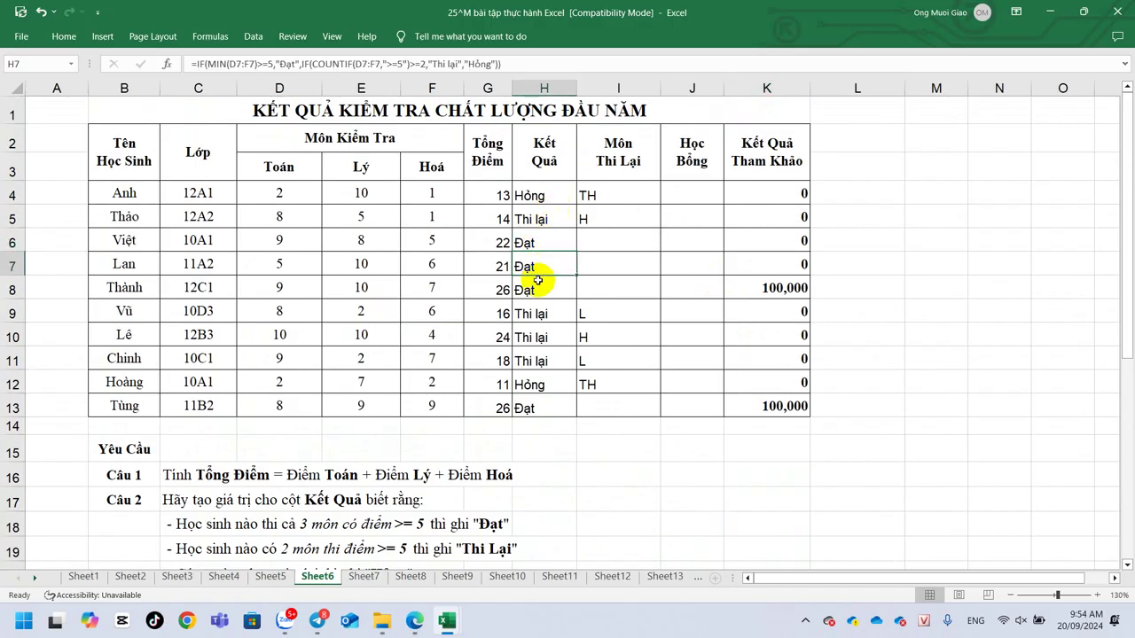
left_click(536, 287)
left_click(552, 393)
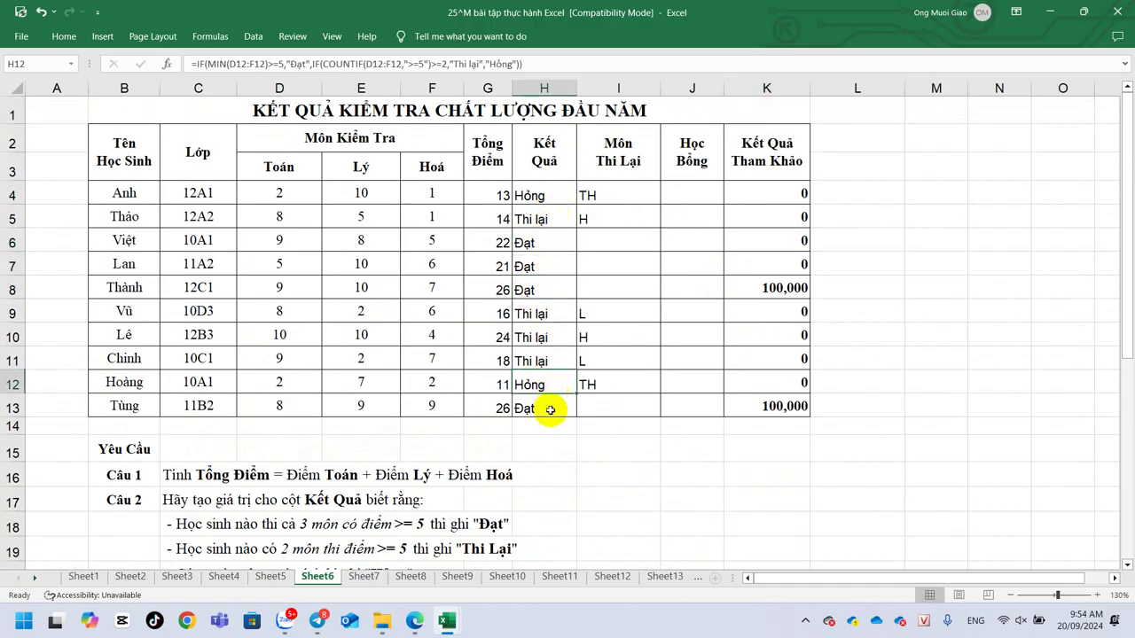
left_click(547, 408)
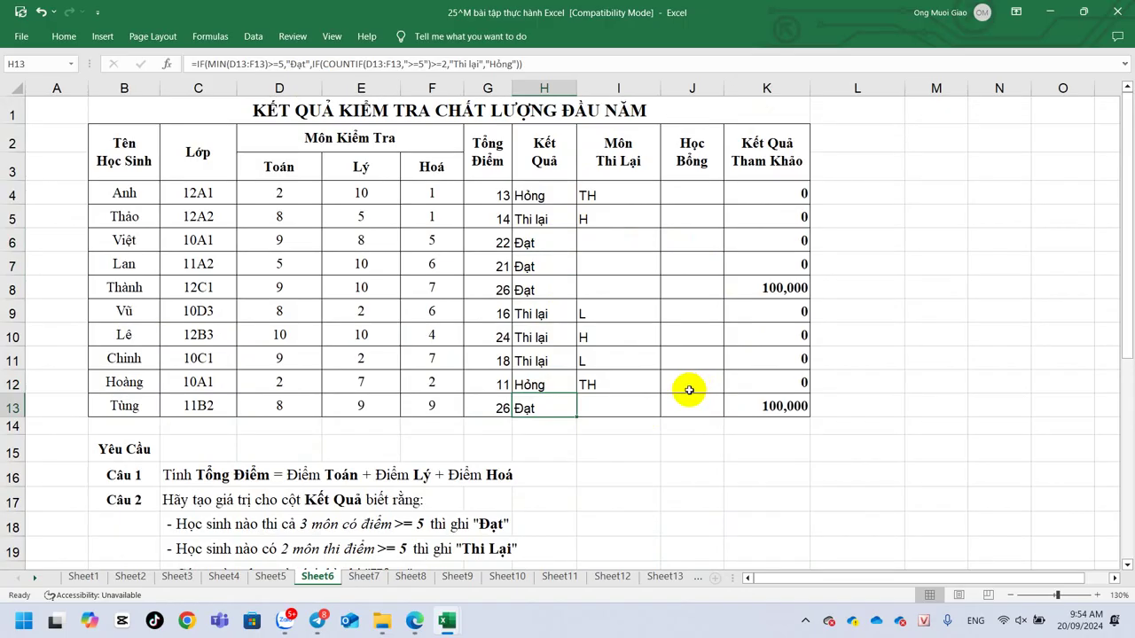
left_click(493, 429)
Label F14 'Max' and enter =MAX(G4:G13) in G14, returning 26
left_click(447, 428)
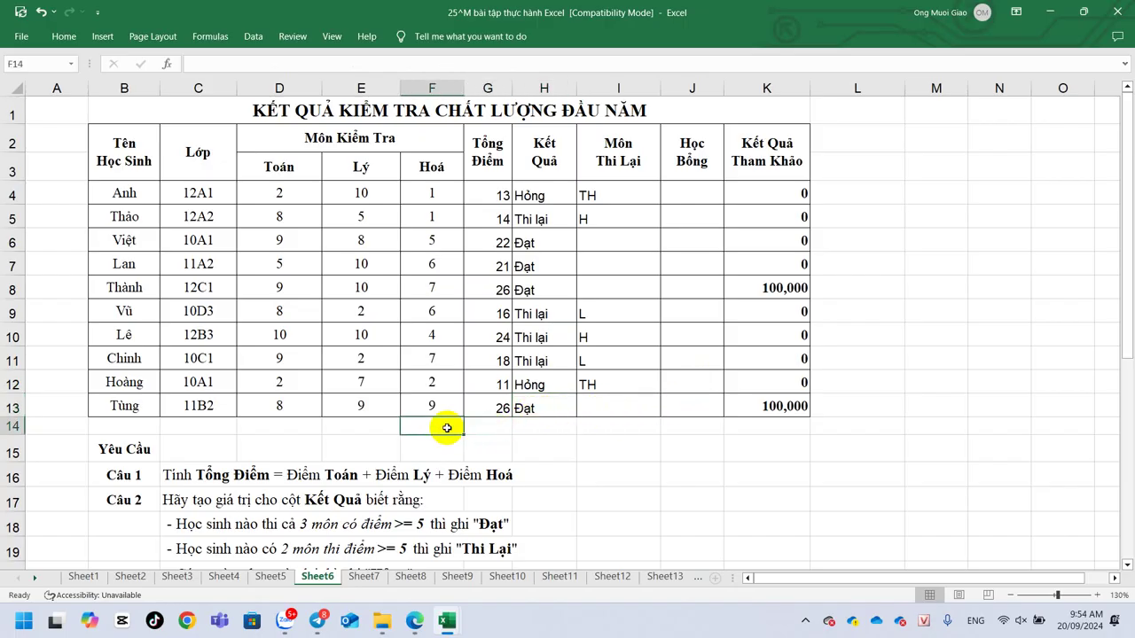
type("Max")
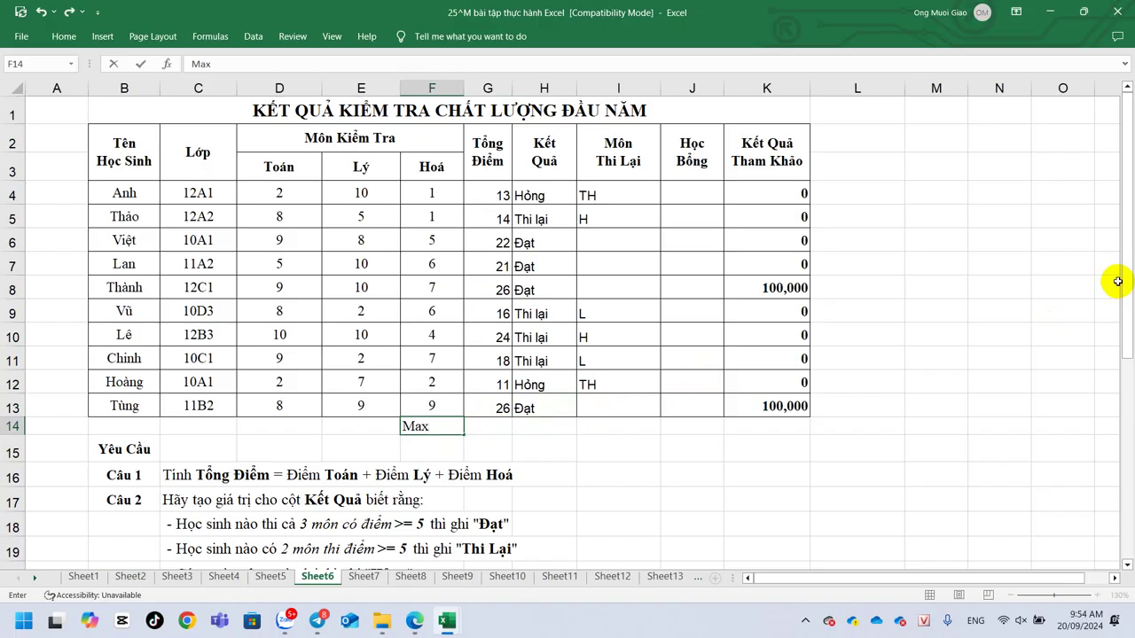
left_click(508, 427)
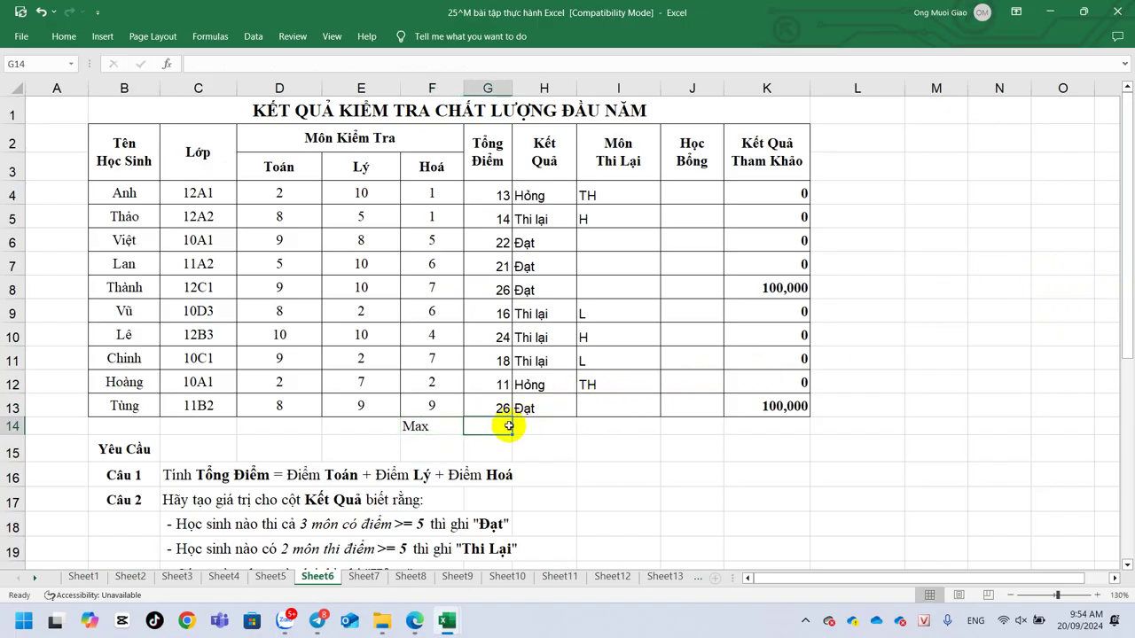
type("=")
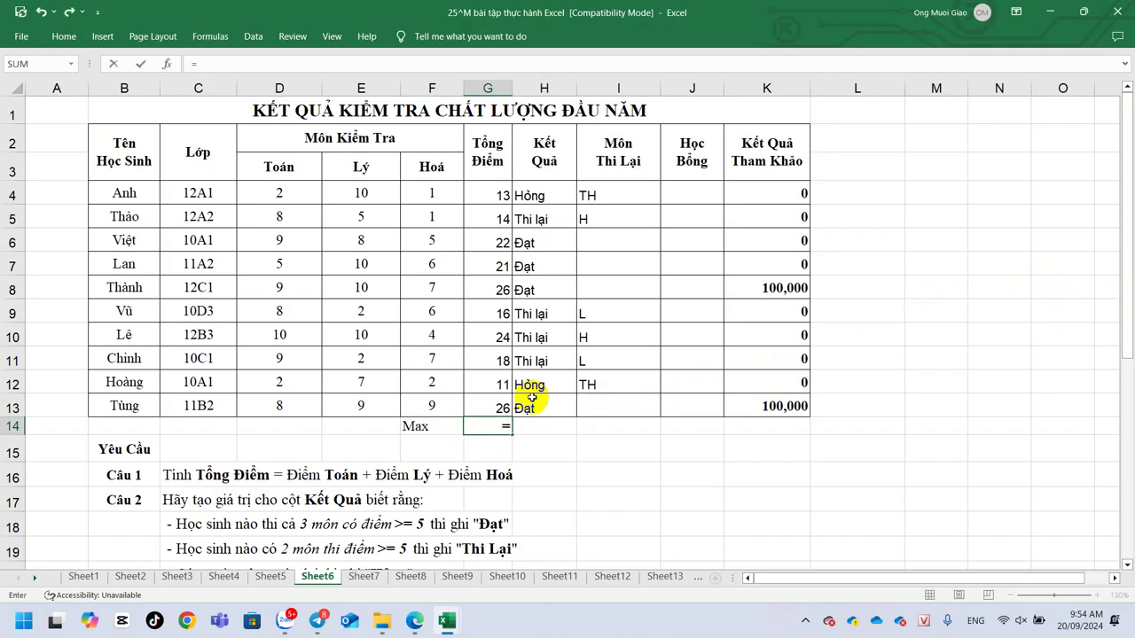
type("mat")
key("Tab")
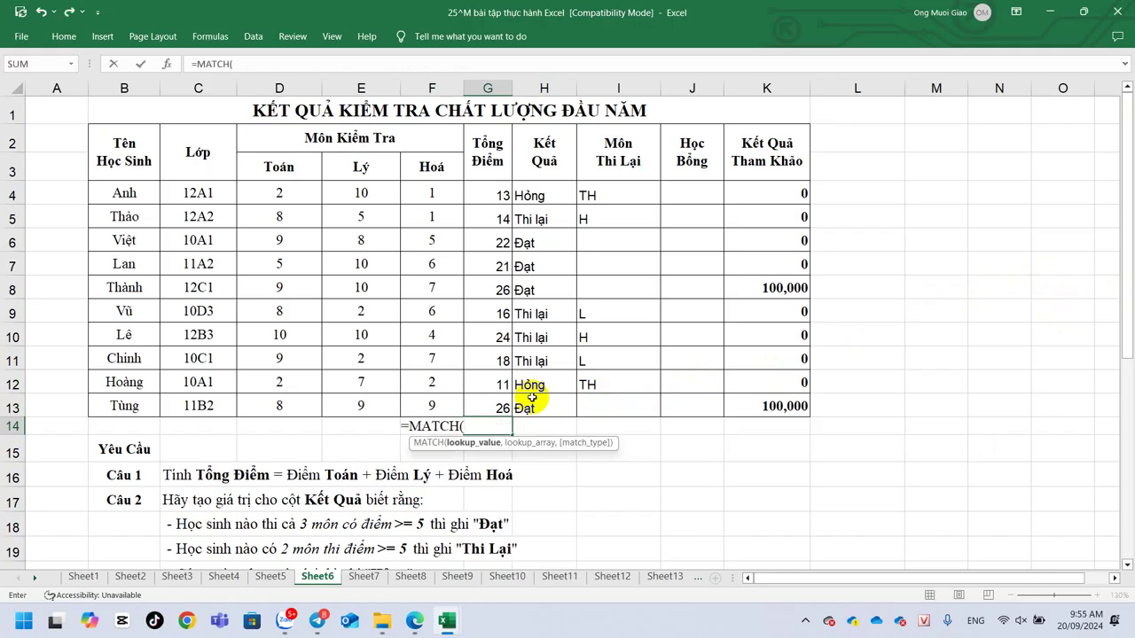
key("BackSpace")
key("BackSpace")
key("BackSpace")
key("BackSpace")
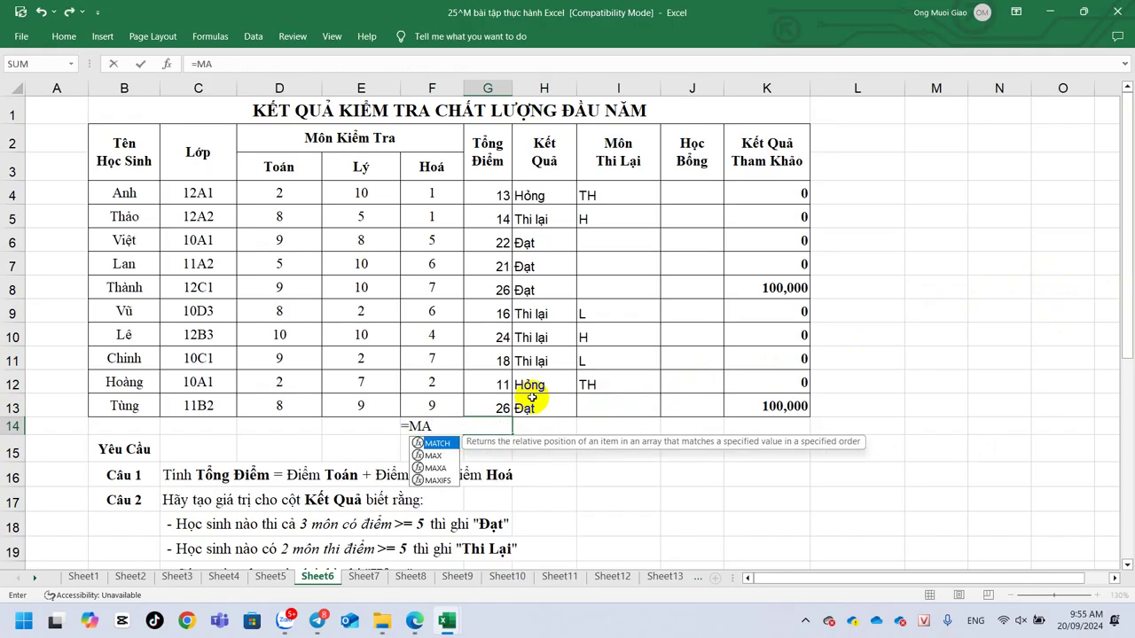
type("x")
key("Tab")
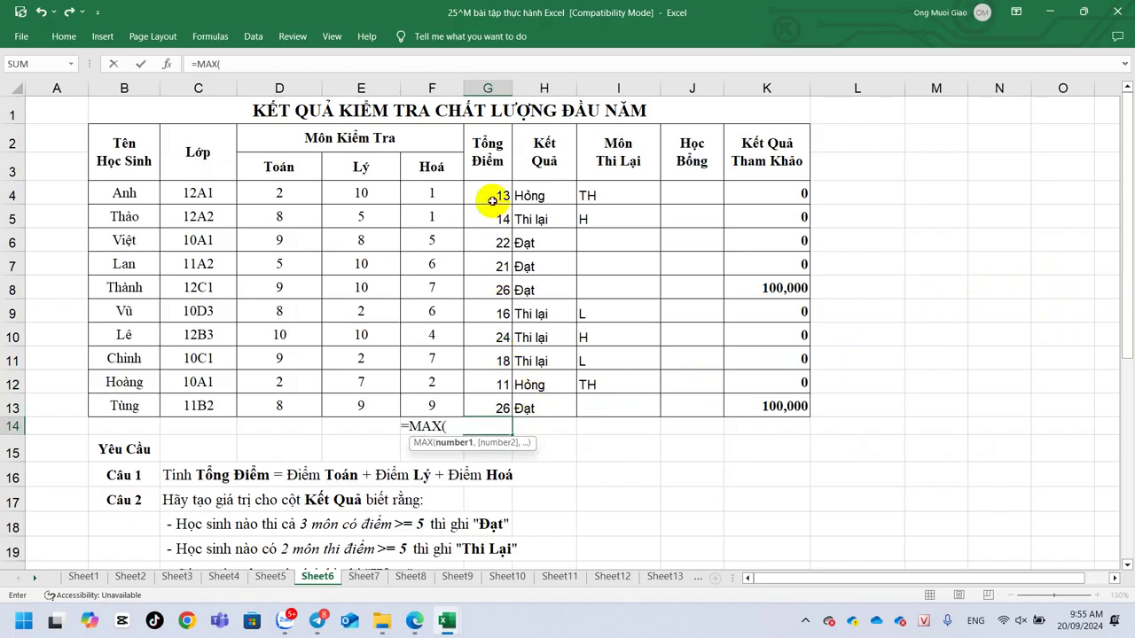
left_click(484, 196)
left_click(490, 407, "shift")
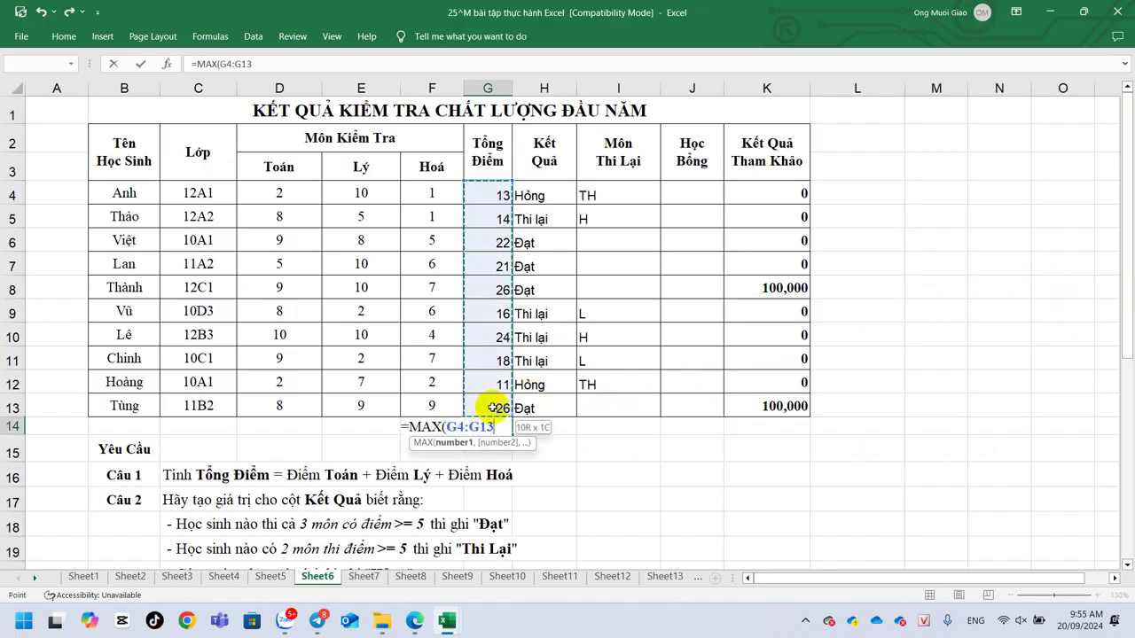
key("Return")
left_click(499, 425)
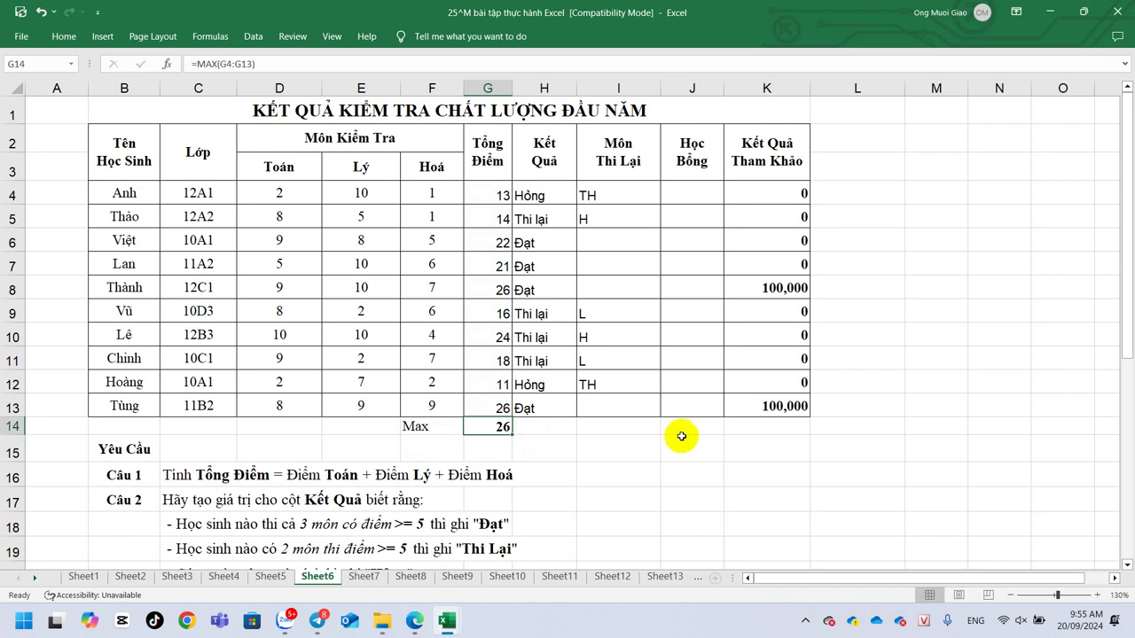
left_click(705, 191)
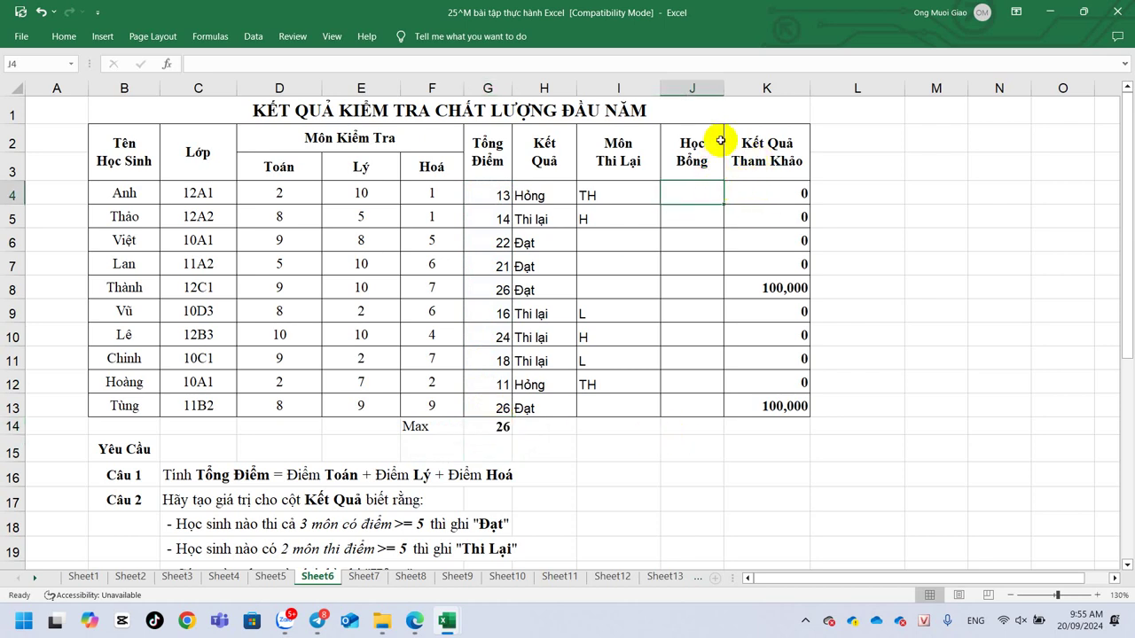
Widen column J and type =IF(and into J4, triggering a formula warning
left_click_drag(724, 86, 747, 86)
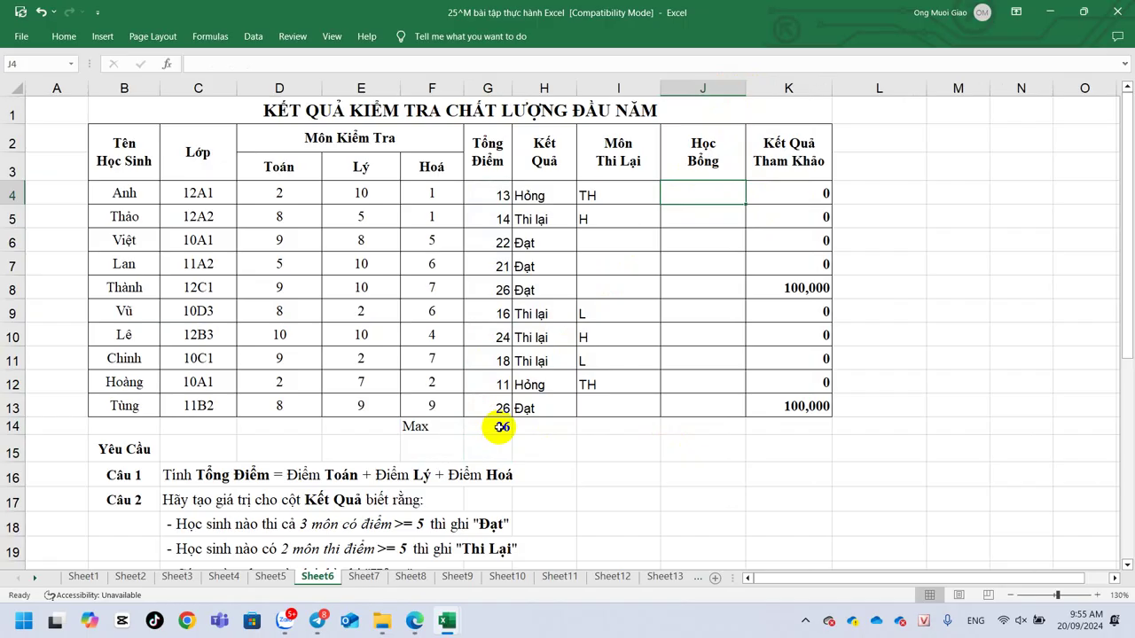
type("=")
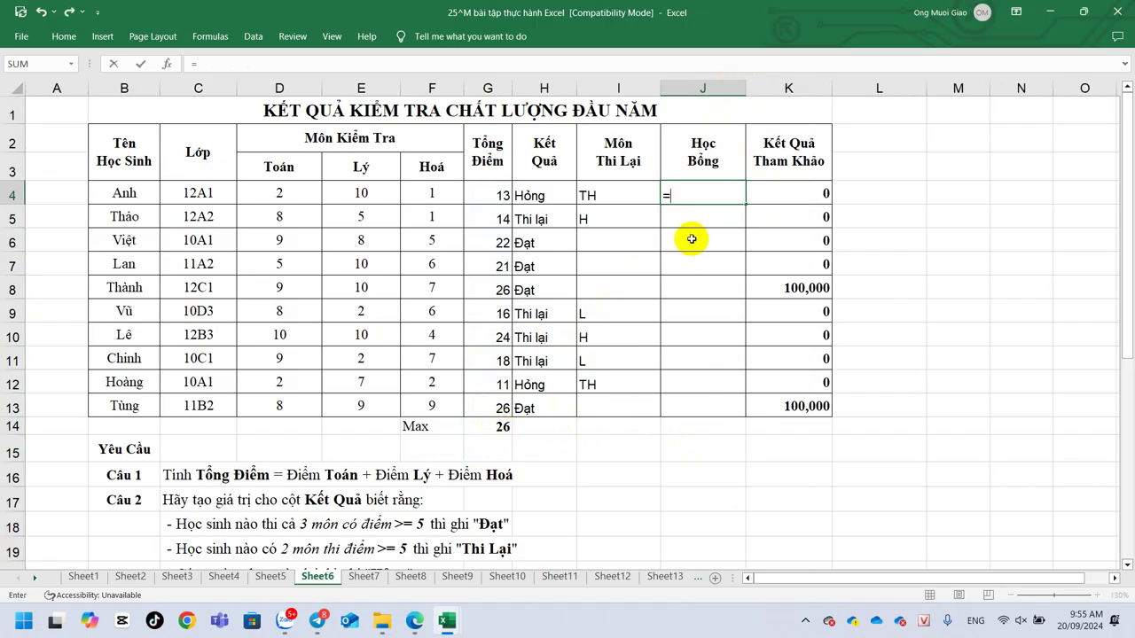
type("IF(")
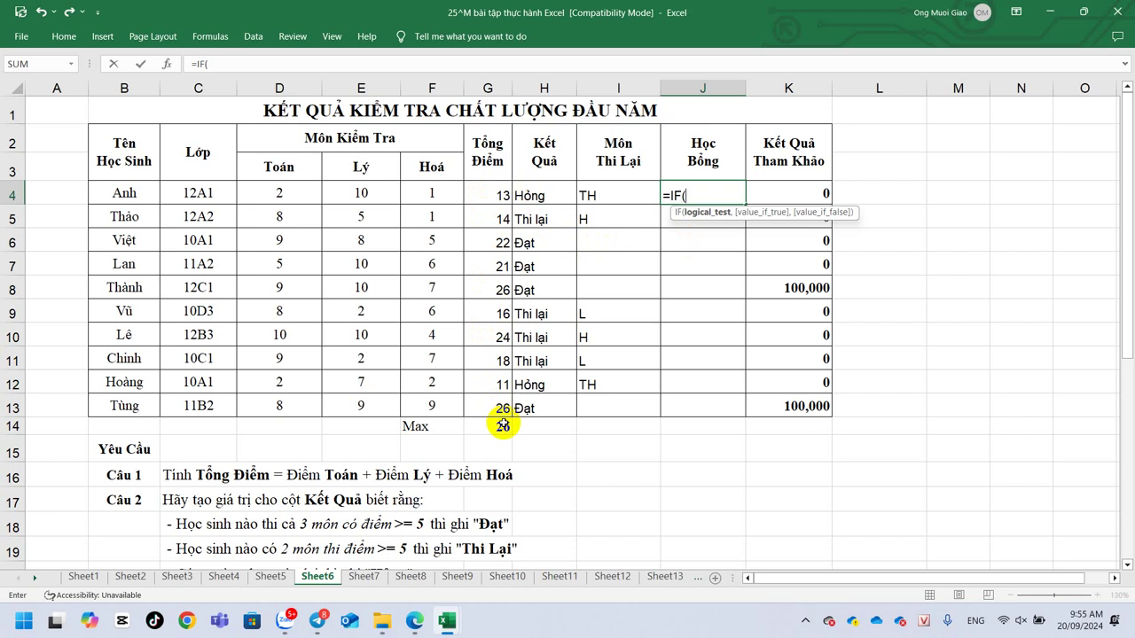
type("and")
key("Return")
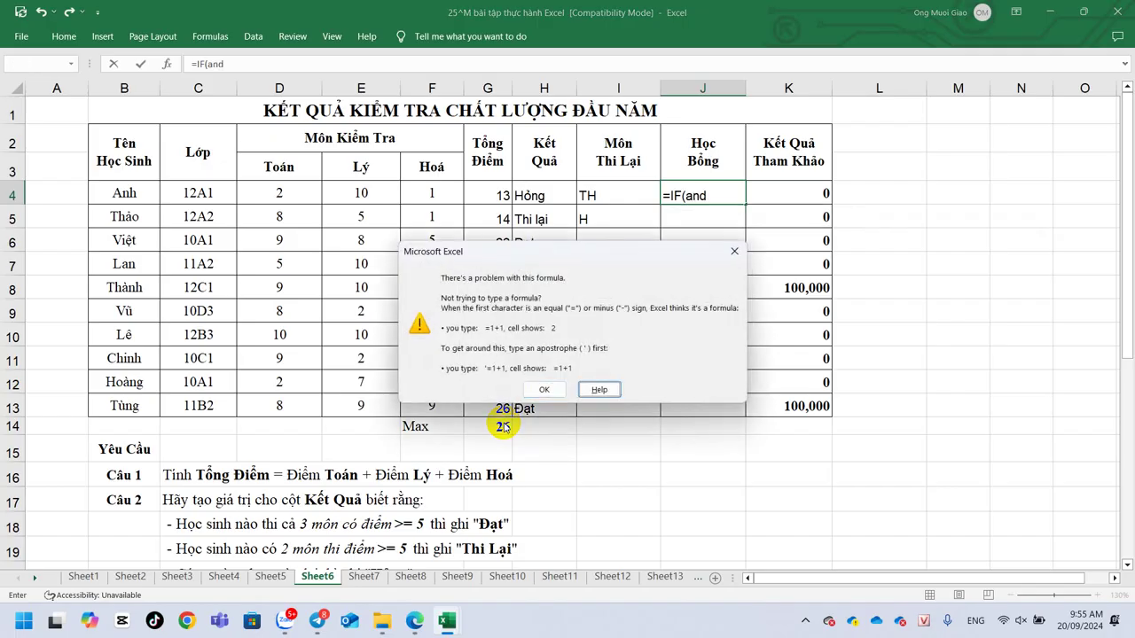
Dismiss the warning and build =IF(AND(H4="Đậu",G4=$G$14),100000,0) in J4
left_click(545, 389)
left_click(719, 187)
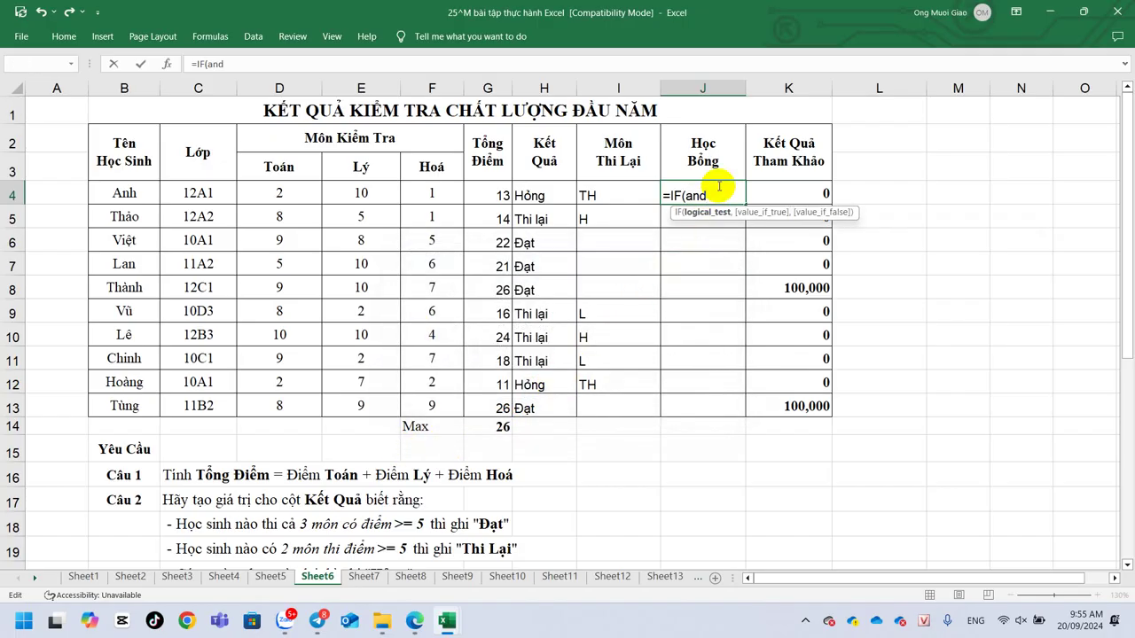
type("(")
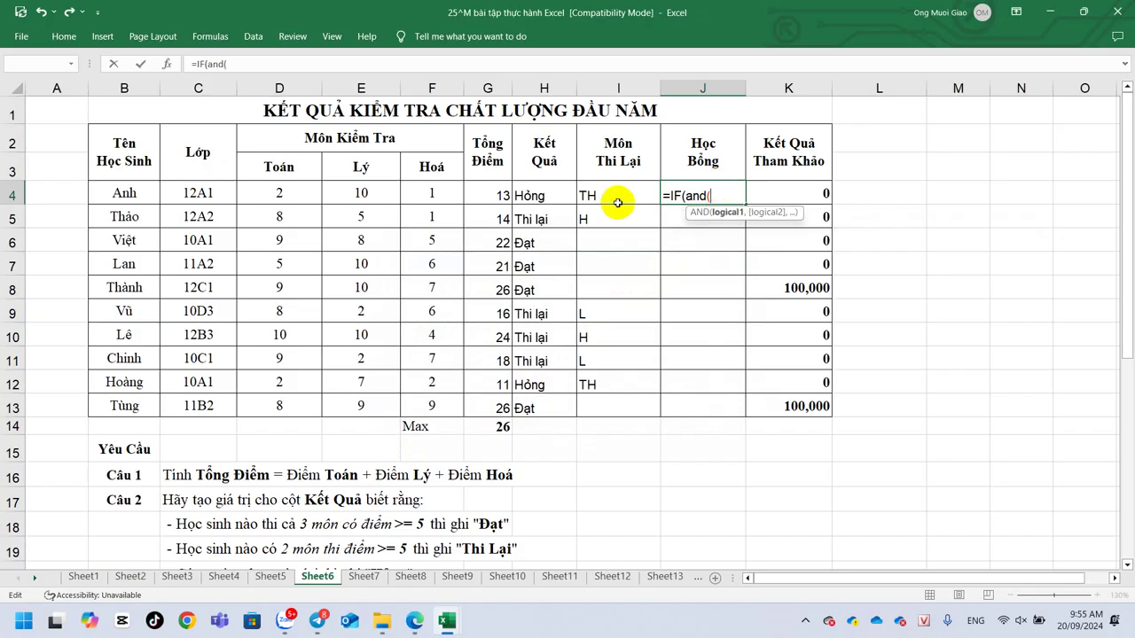
left_click(567, 193)
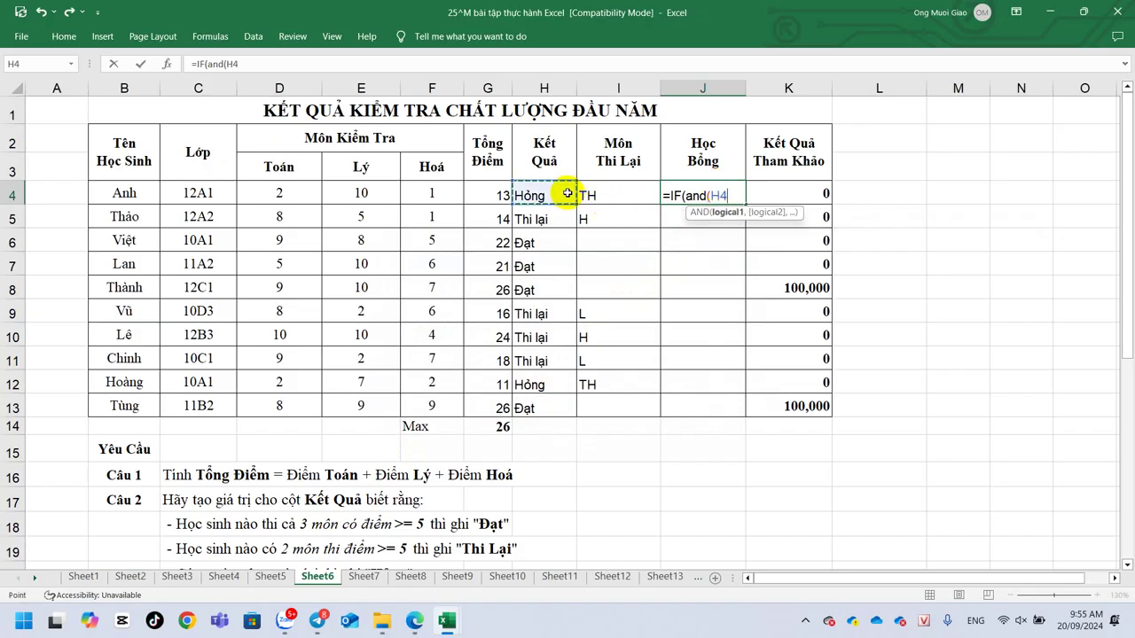
type("=")
type("\"")
type("Đa")
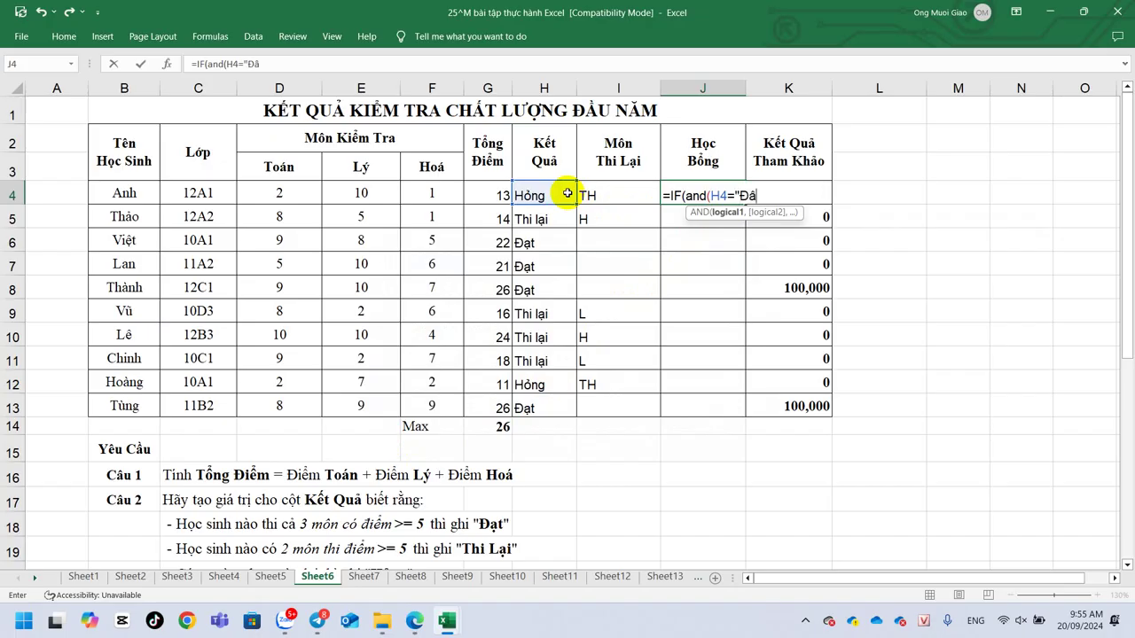
type("ậu\"")
type(",")
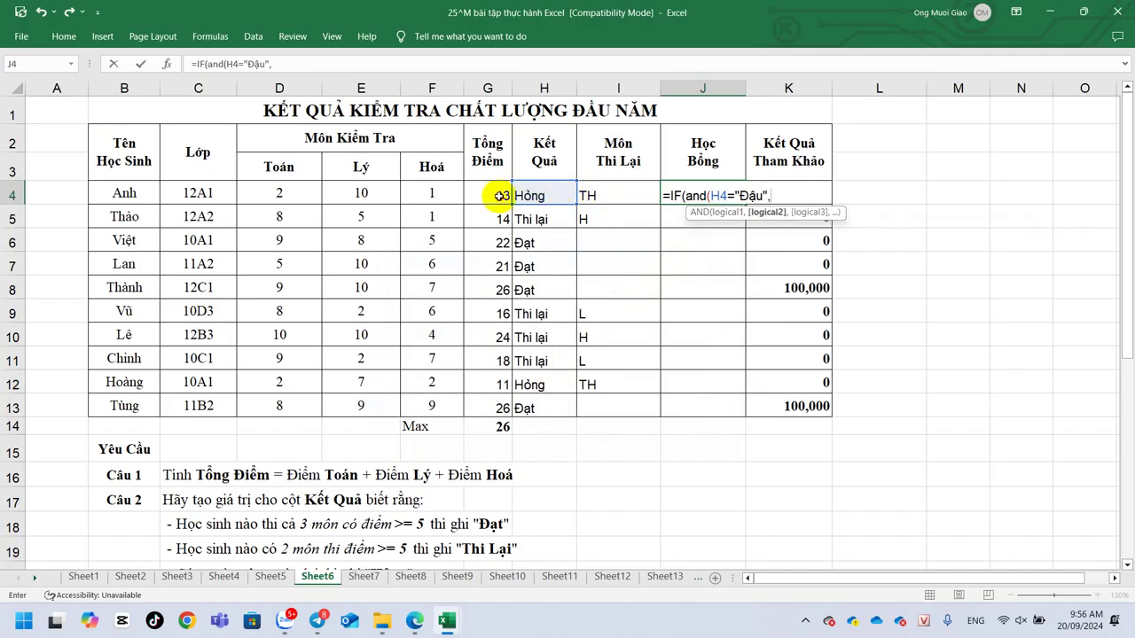
left_click(501, 195)
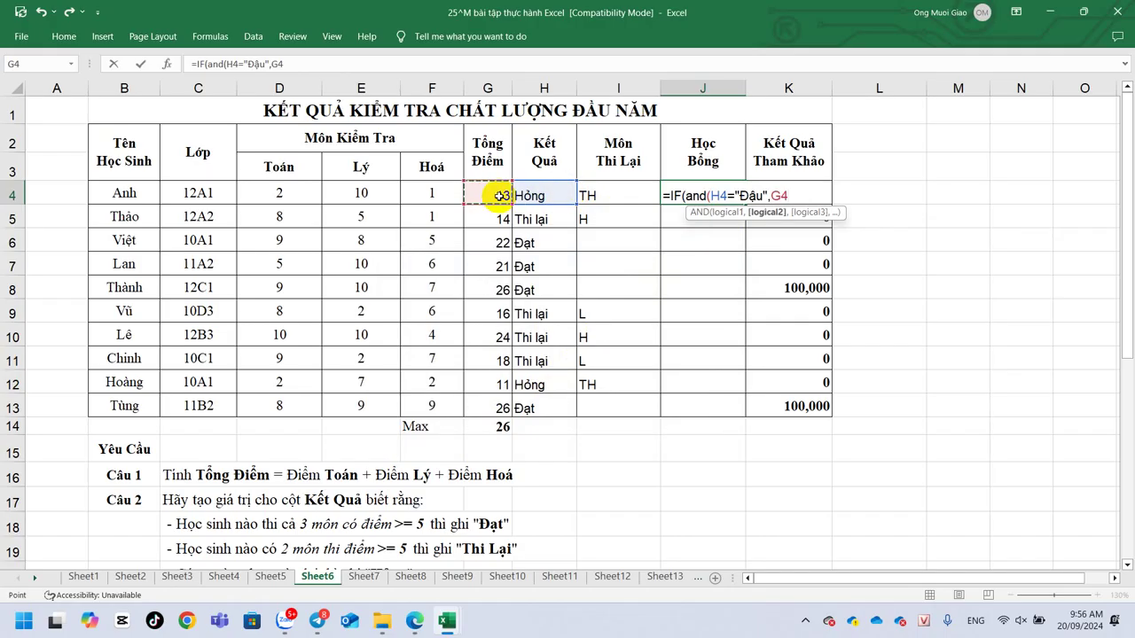
type("=")
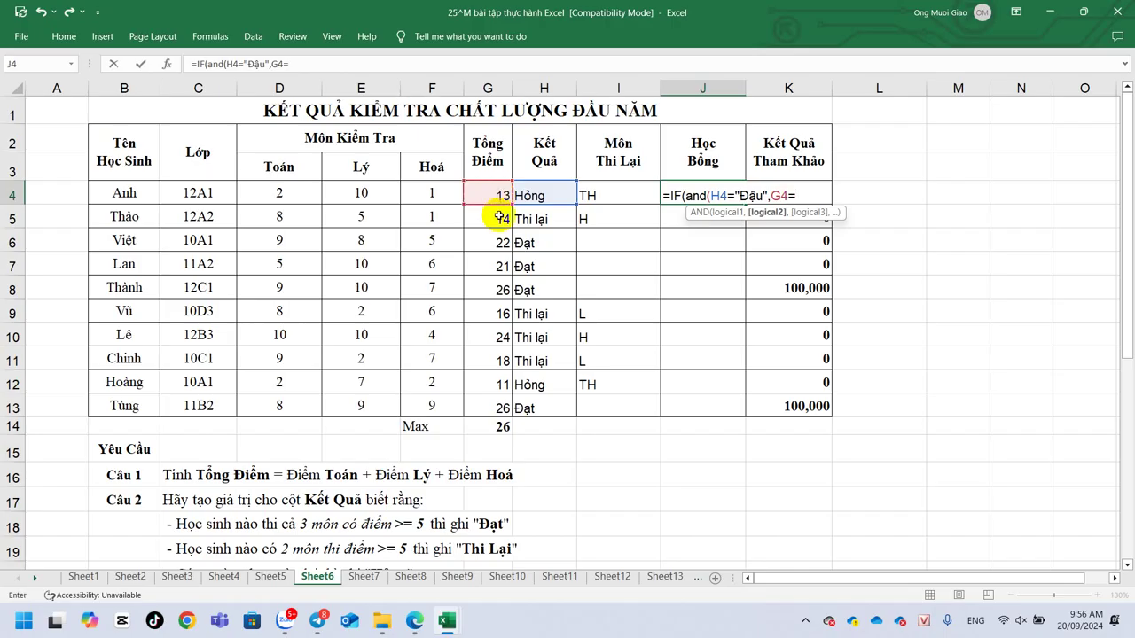
left_click(490, 429)
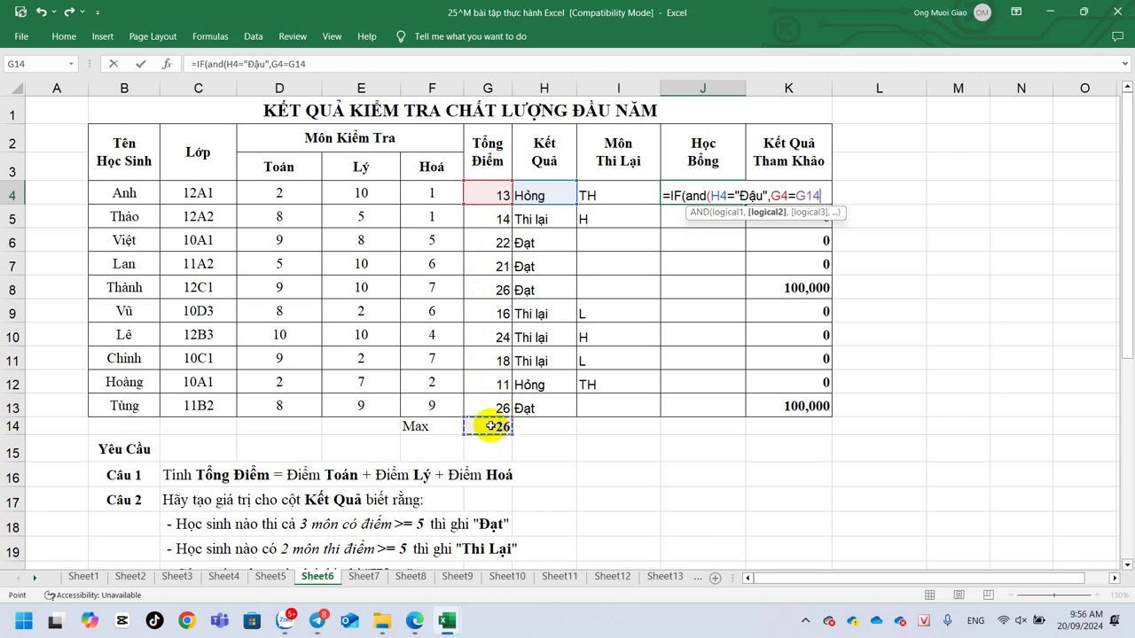
key("F4")
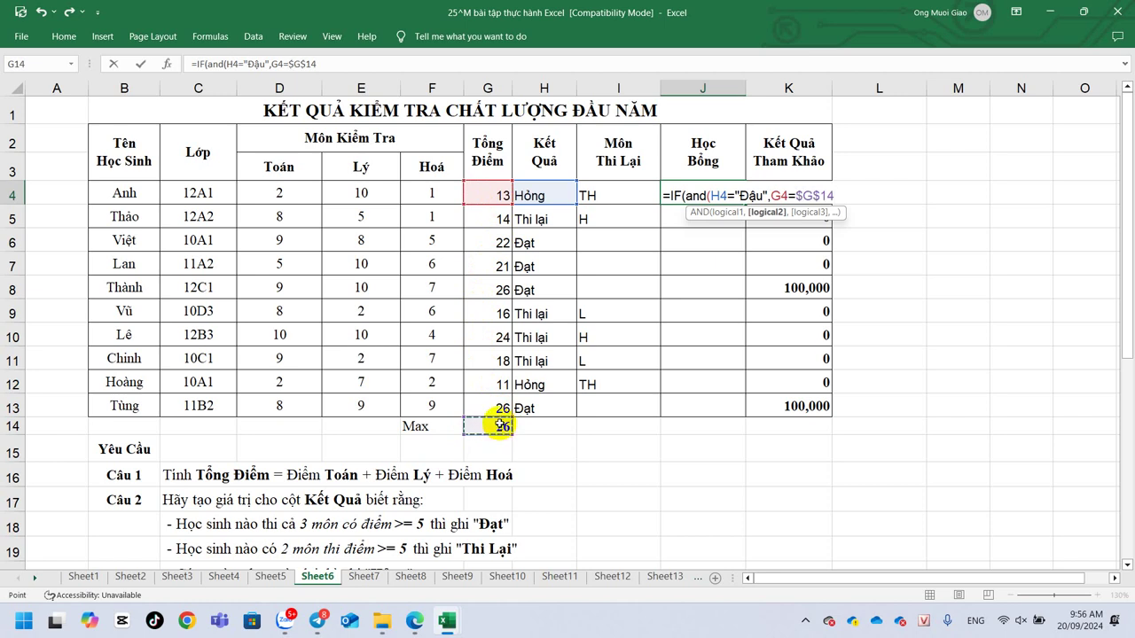
type(")")
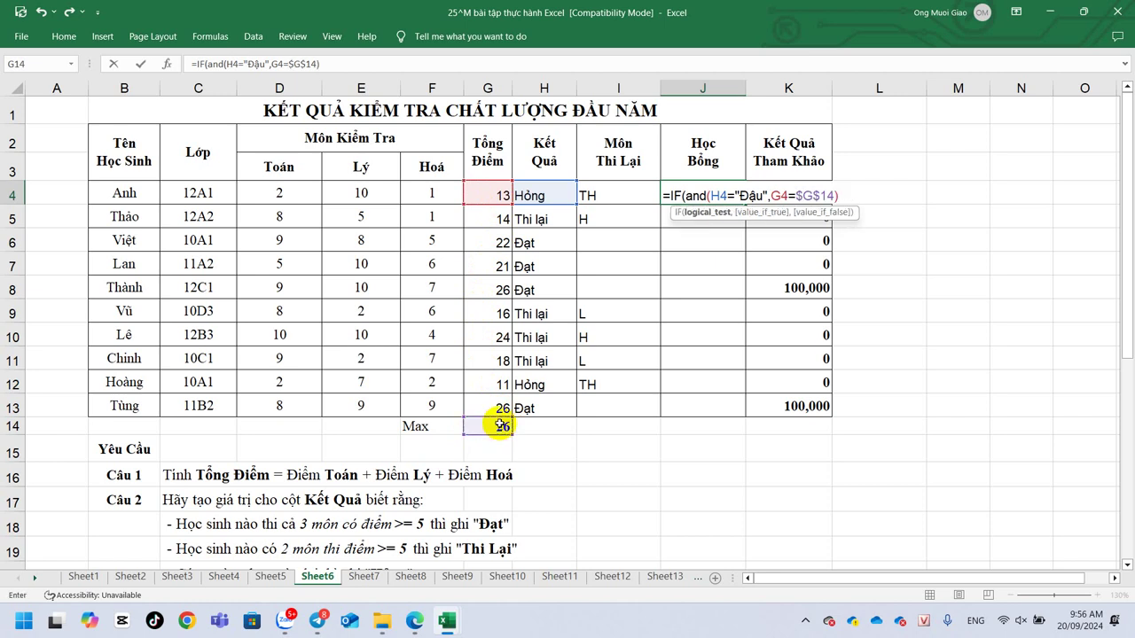
type(",")
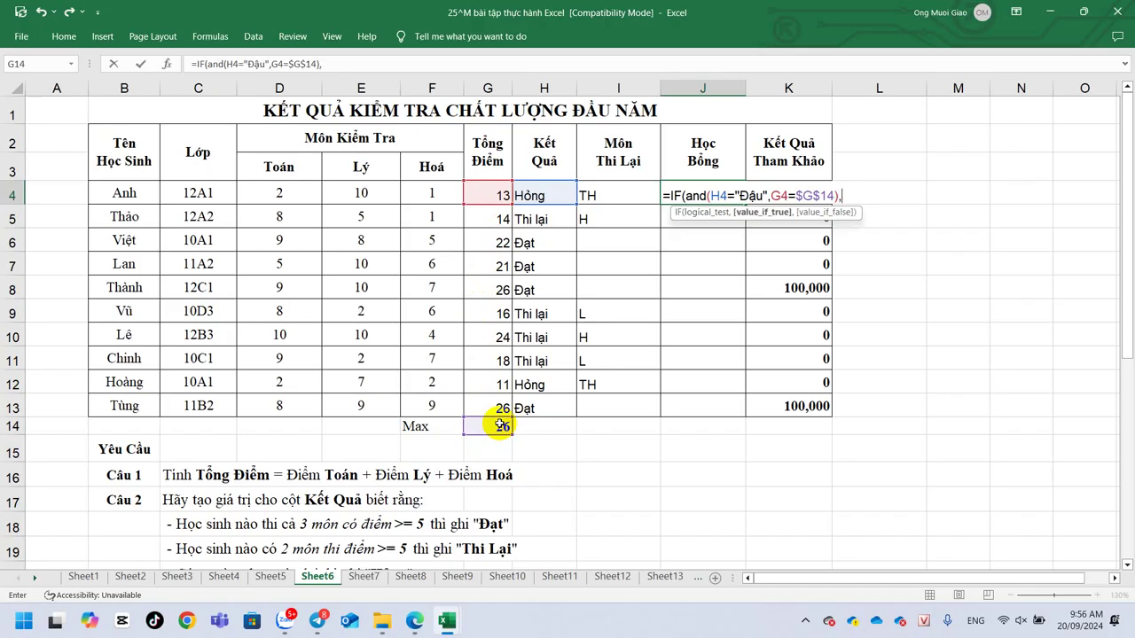
type("1")
type("00000")
type(",")
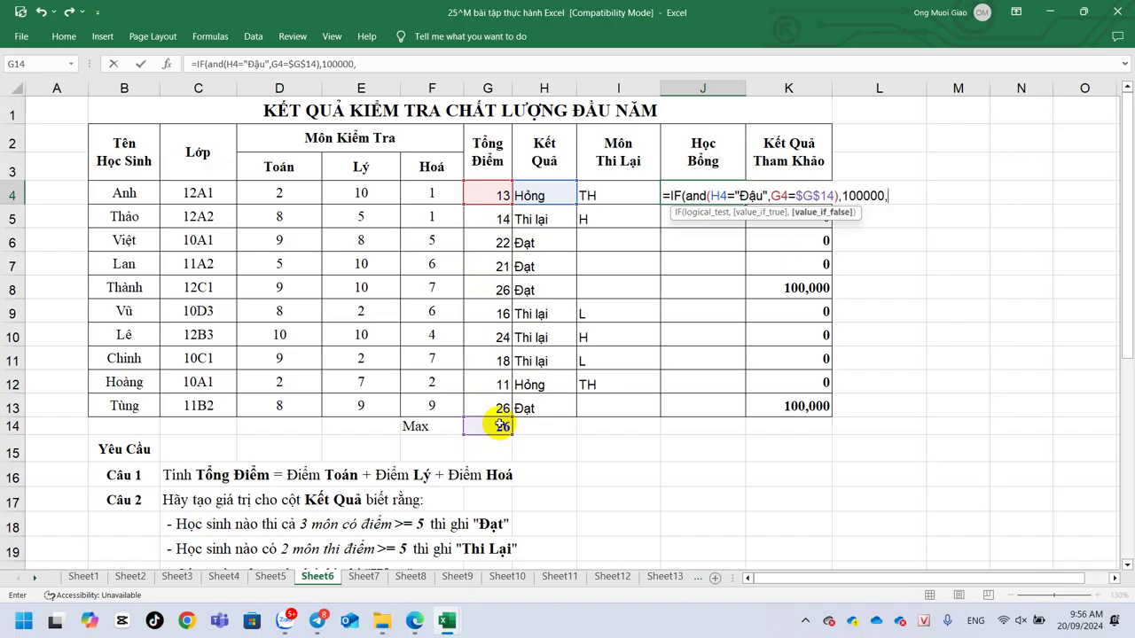
type("\"\"")
key("BackSpace")
key("BackSpace")
type("0)")
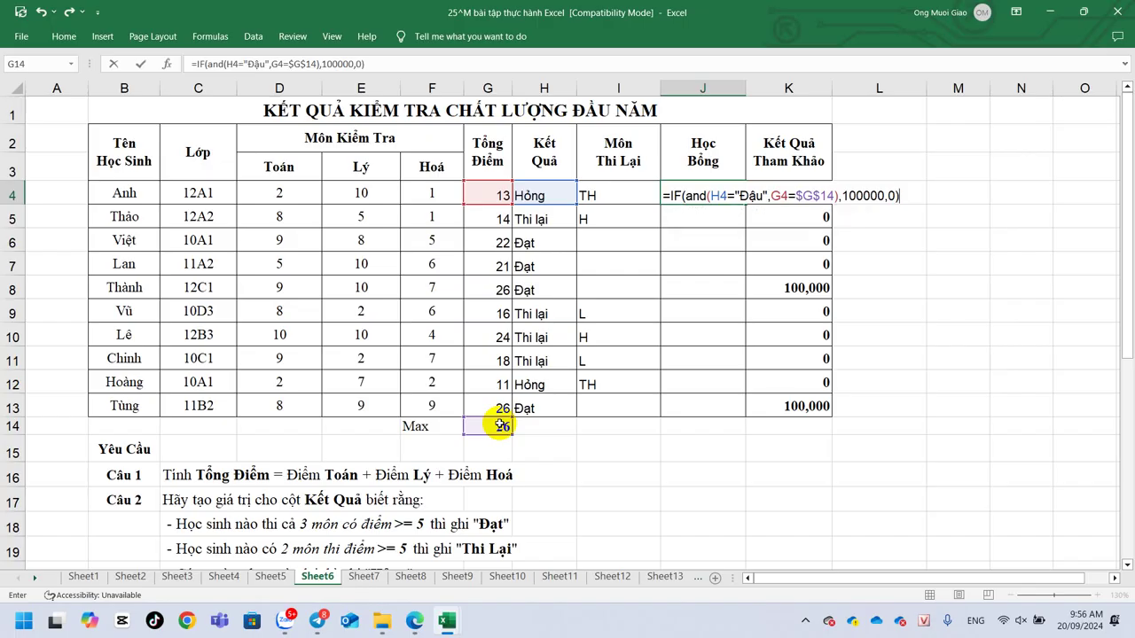
key("Return")
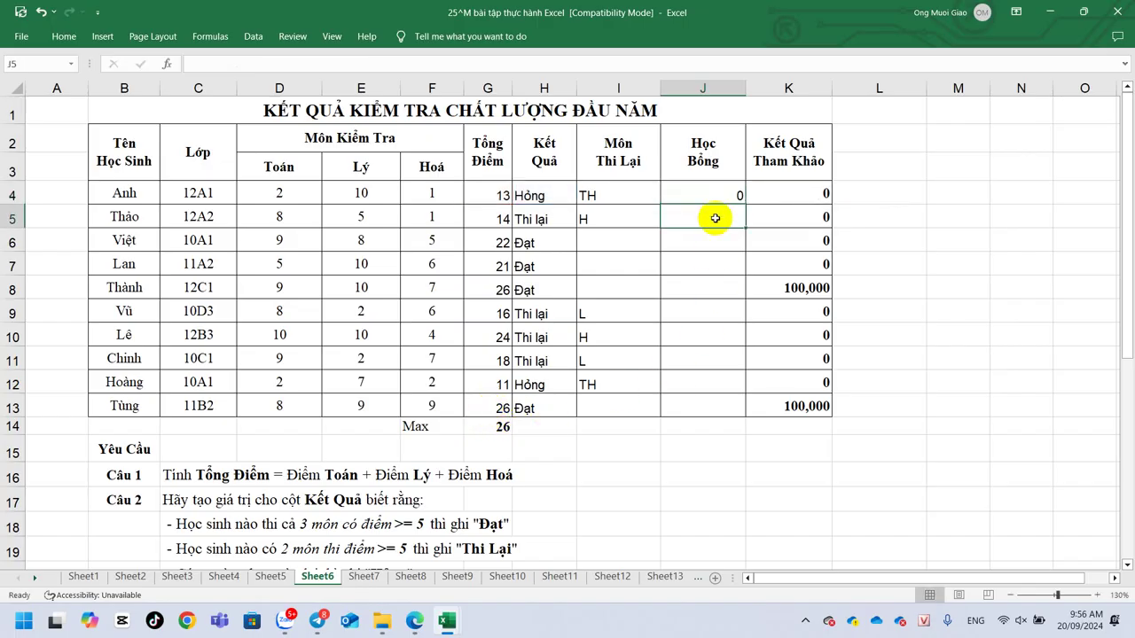
Copy J4's scholarship formula down to J13, undoing an overlong fill first
left_click(732, 193)
double_click(745, 203)
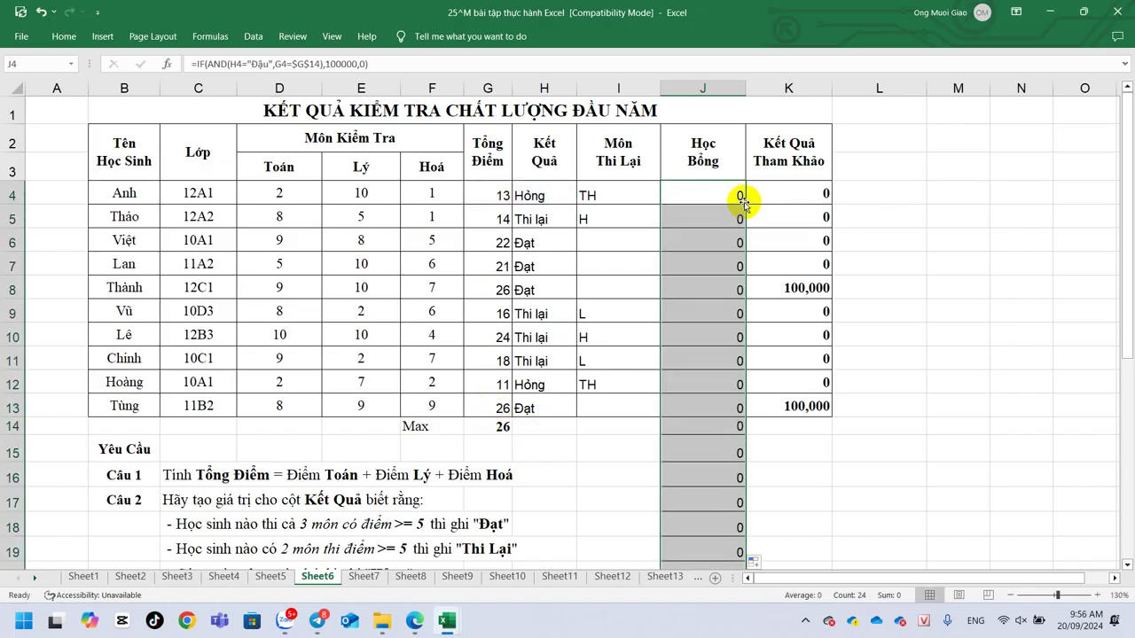
key("ctrl+z")
left_click_drag(745, 203, 761, 410)
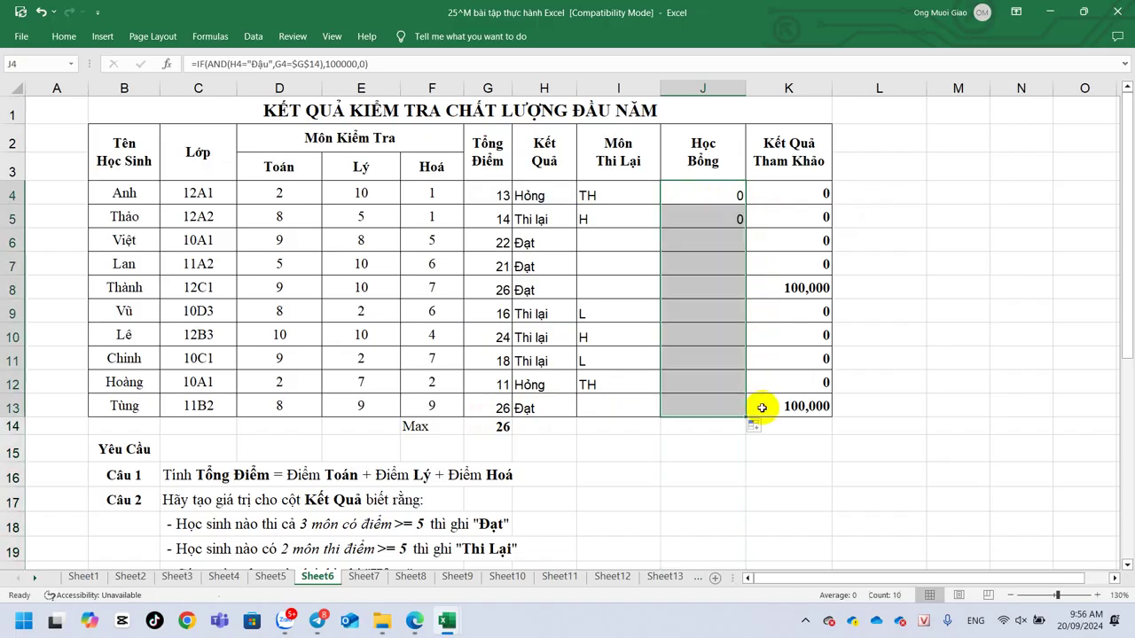
Change the Kết Quả test in J4's formula from Đậu to Đạt
double_click(714, 193)
double_click(759, 195)
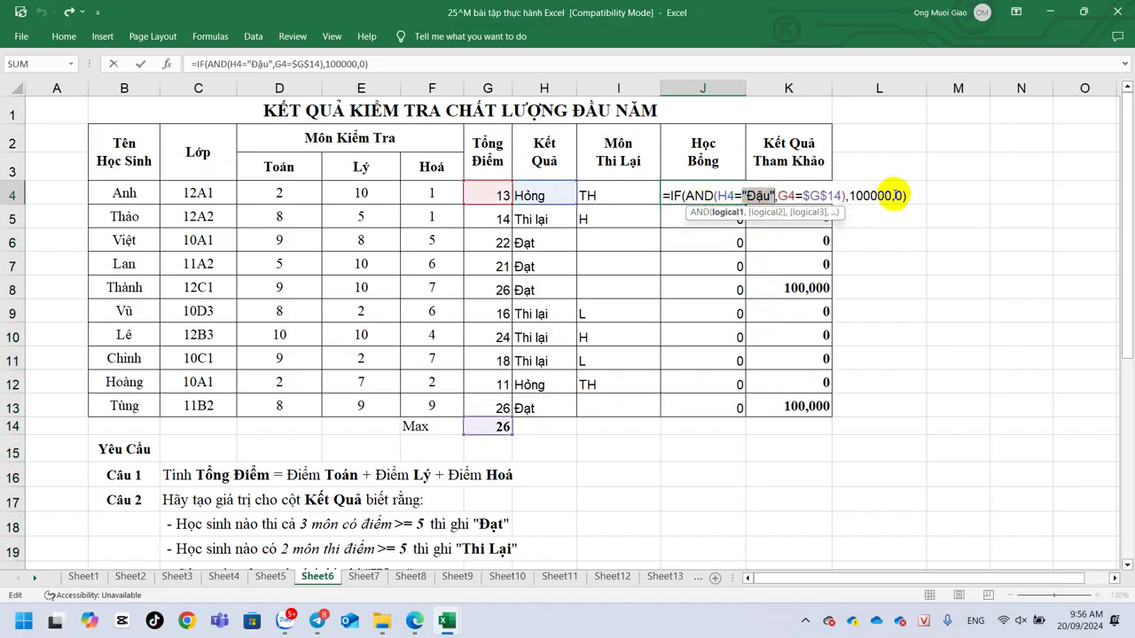
key("Right")
key("shift+Left")
key("shift+Left")
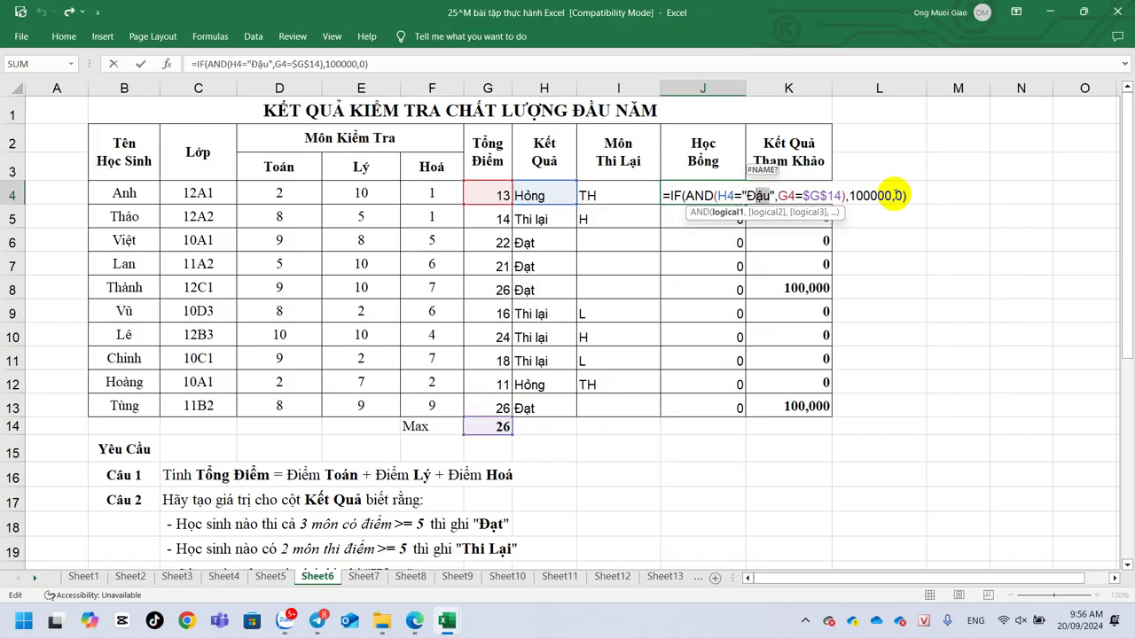
type("ạt")
key("Return")
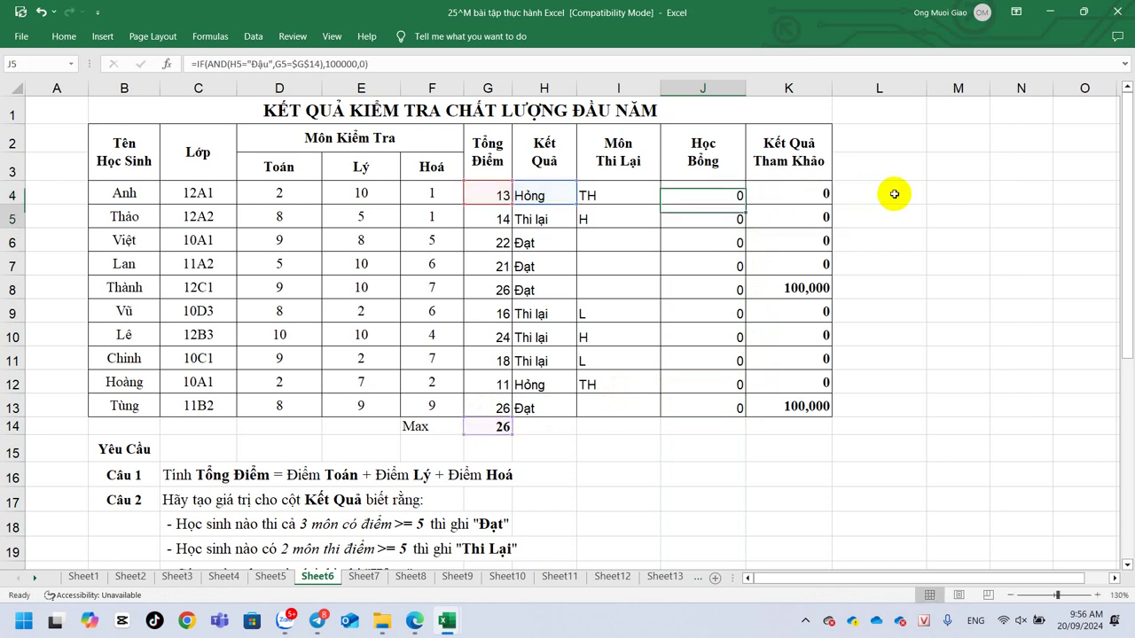
Refill the corrected formula to J13 and check results in J8, G8, H8 and H13
left_click(736, 192)
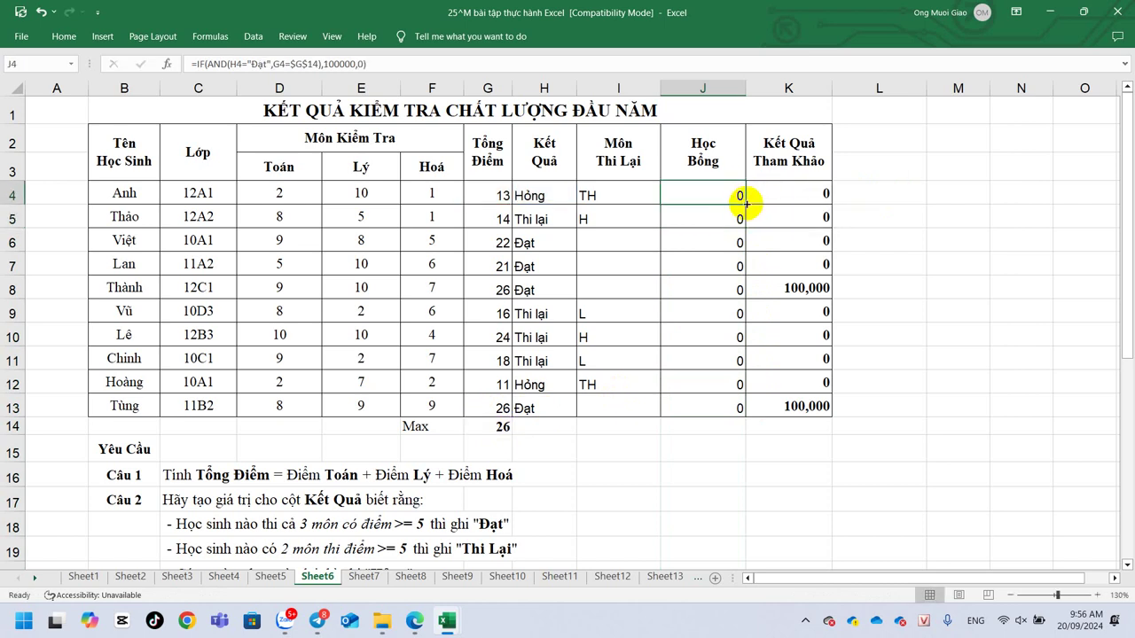
left_click_drag(745, 204, 745, 409)
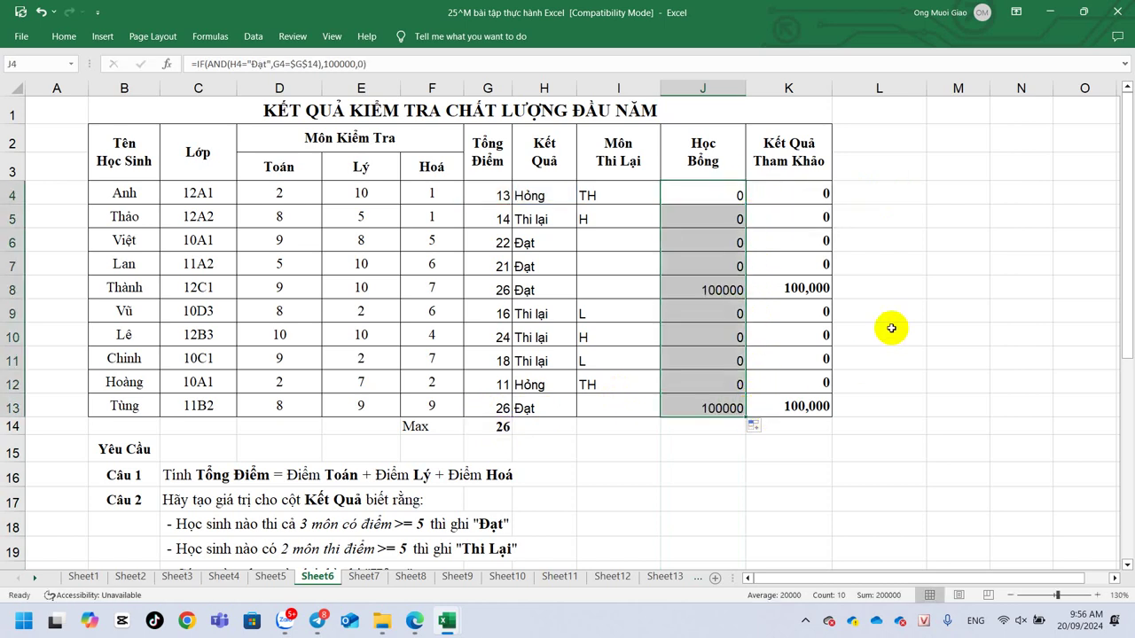
left_click(716, 288)
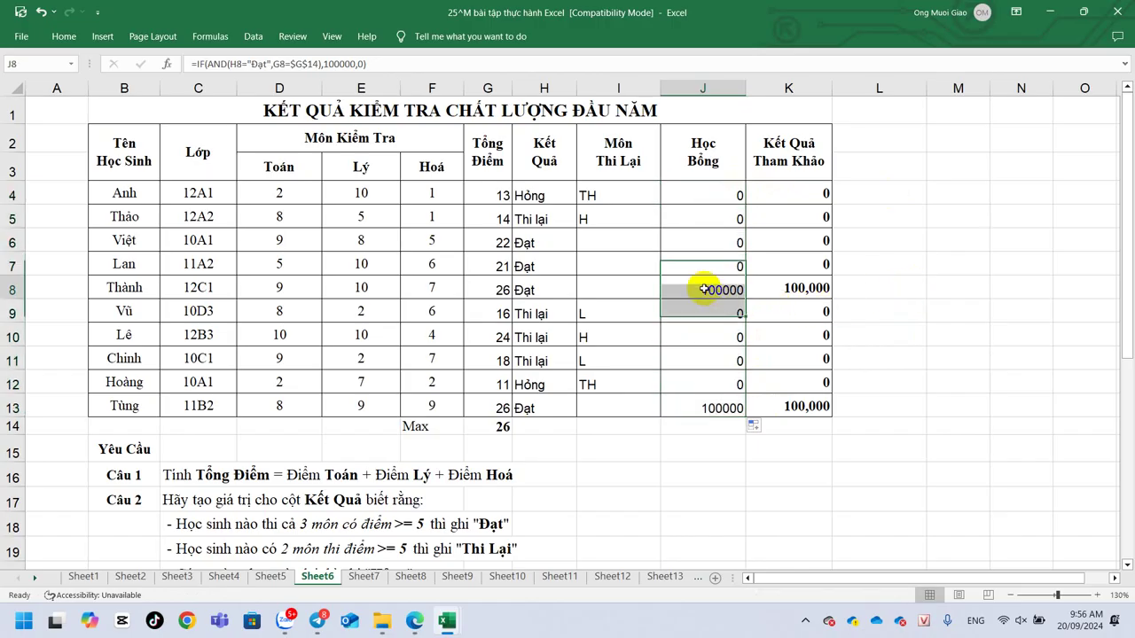
left_click(700, 409)
left_click(710, 288)
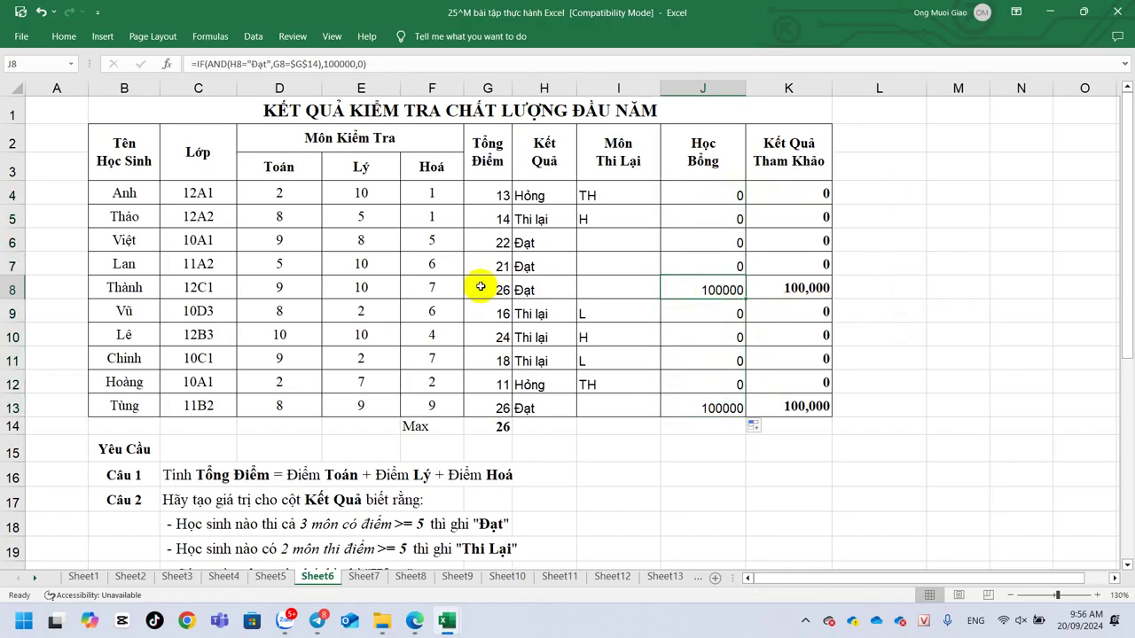
left_click(480, 287)
left_click(529, 287)
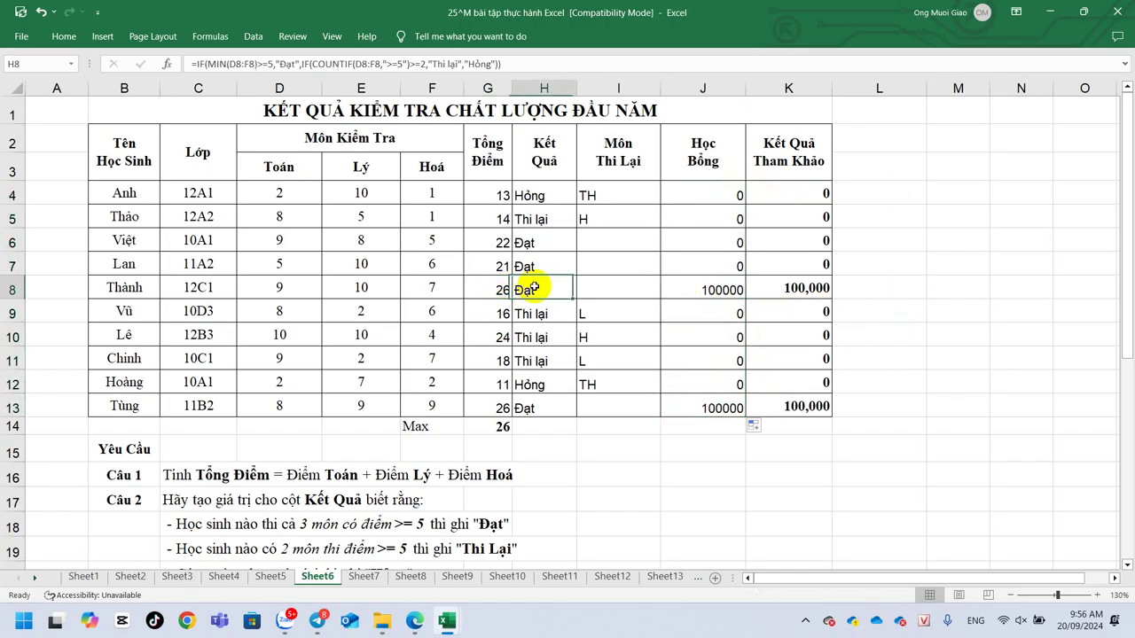
left_click(541, 408)
Review J4's conditions H4="Đạt" and G4=$G$14, then recommit the 100000/0 formula
double_click(714, 192)
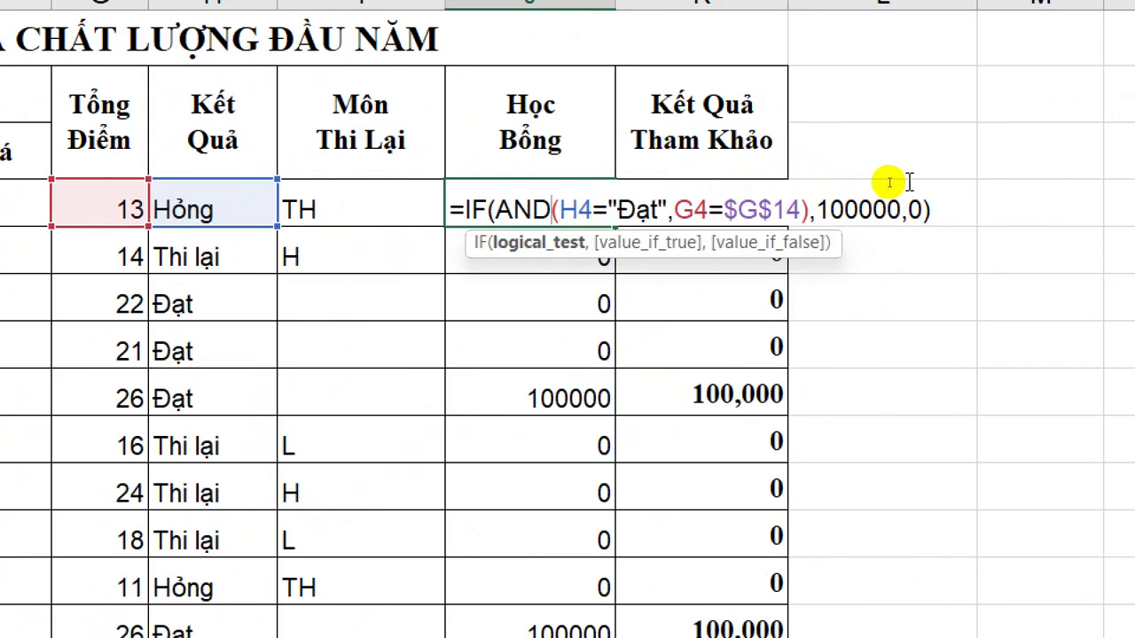
key("Right")
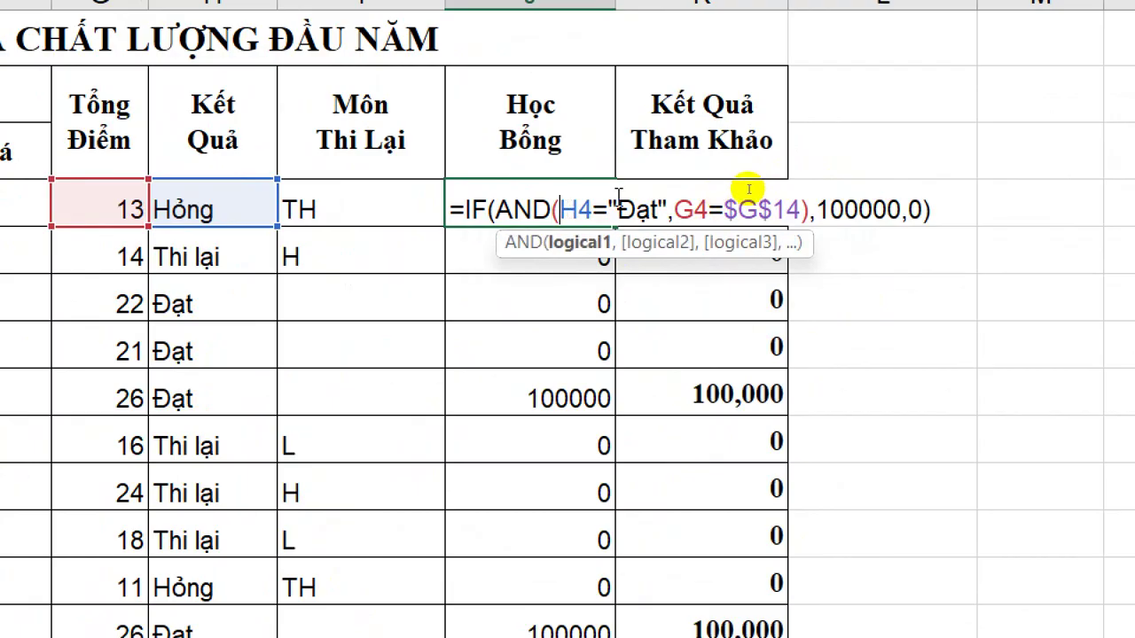
left_click(667, 212, "shift")
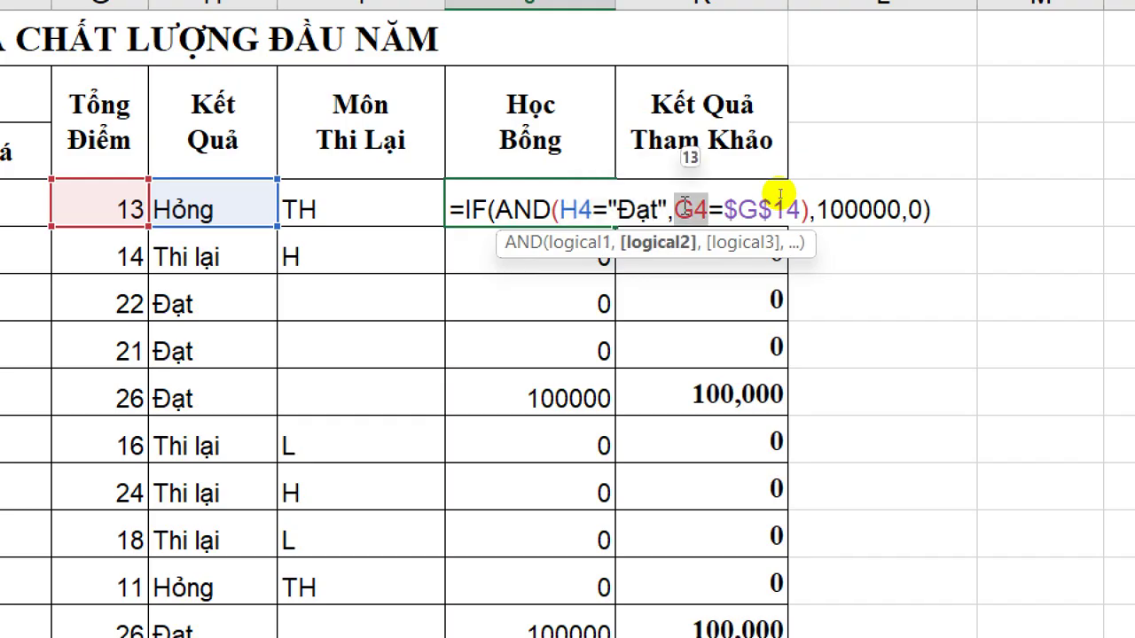
left_click_drag(676, 209, 818, 197)
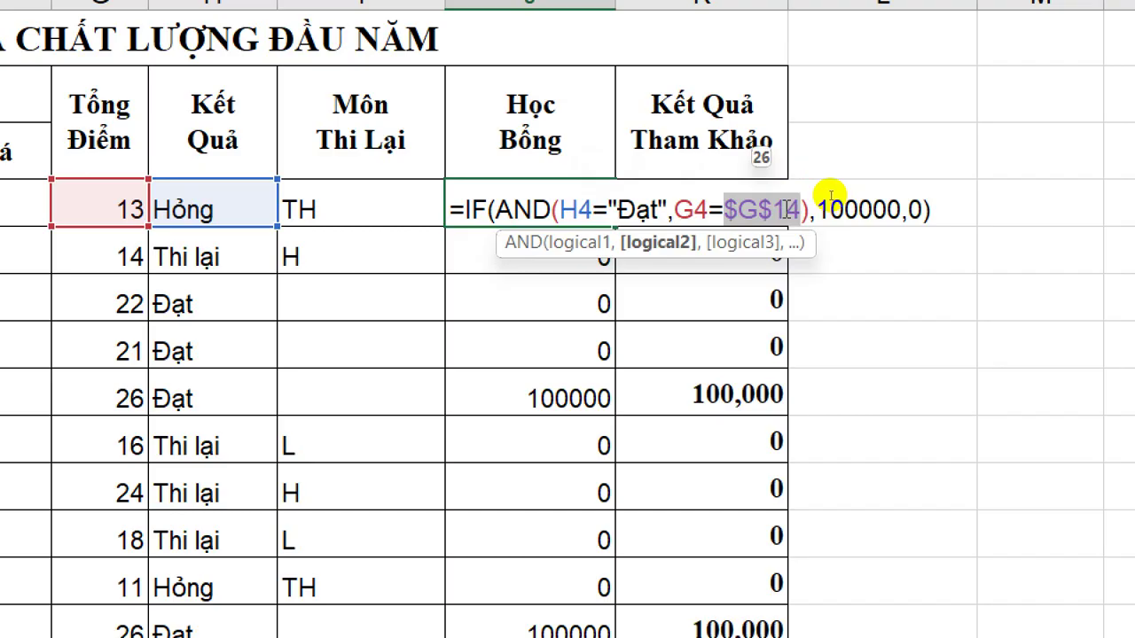
left_click(845, 208)
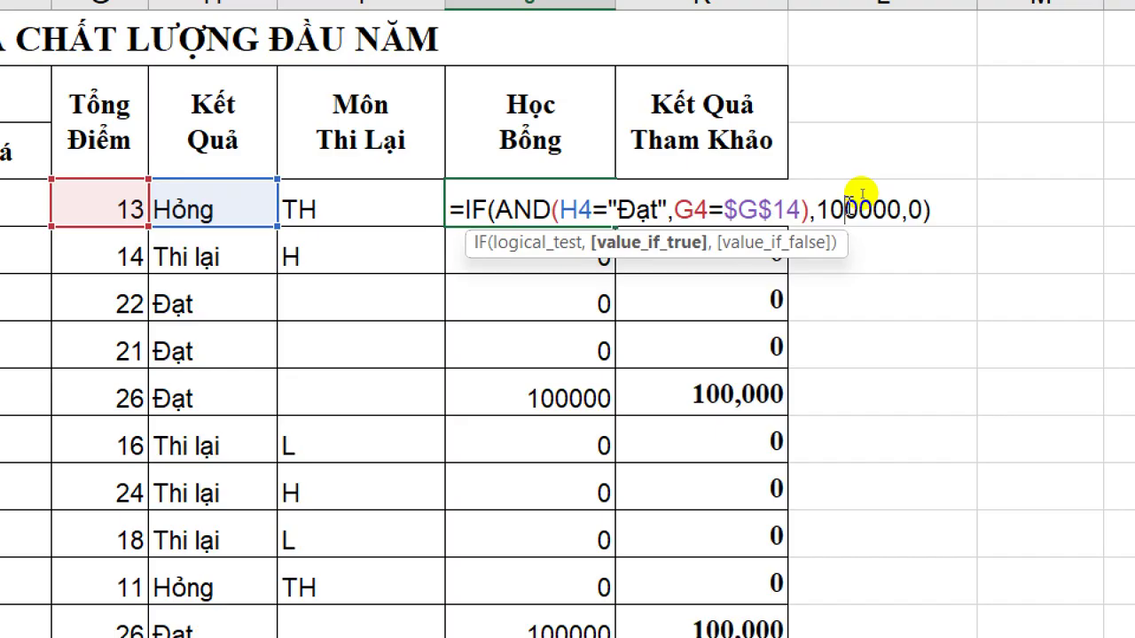
key("Return")
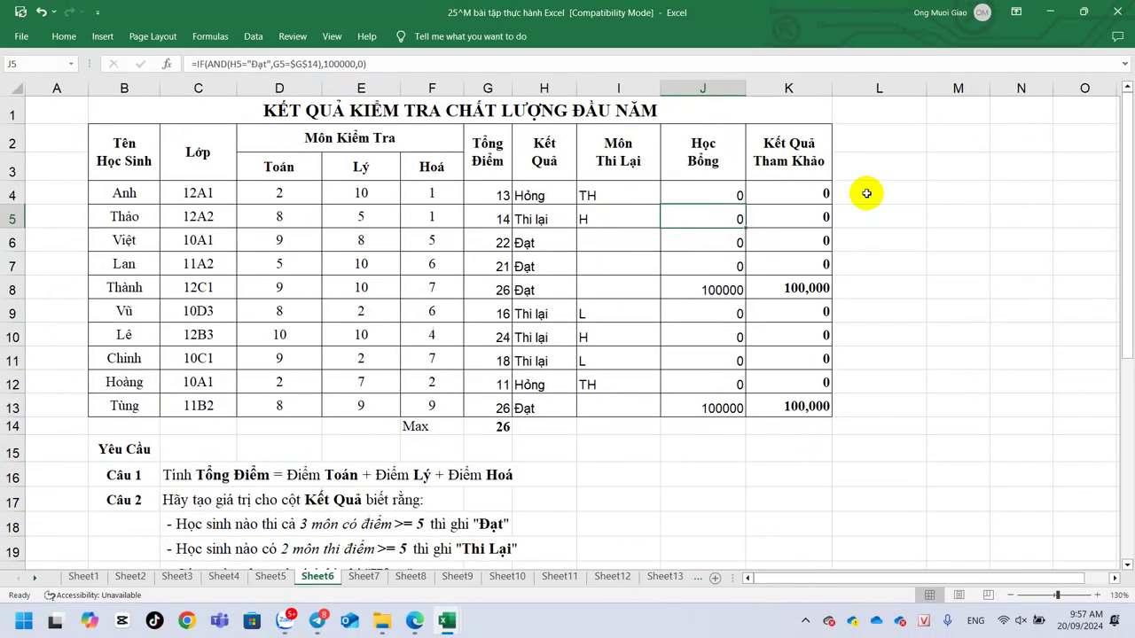
Copy H4's Kết Quả formula and paste it as text into I15
left_click(639, 201)
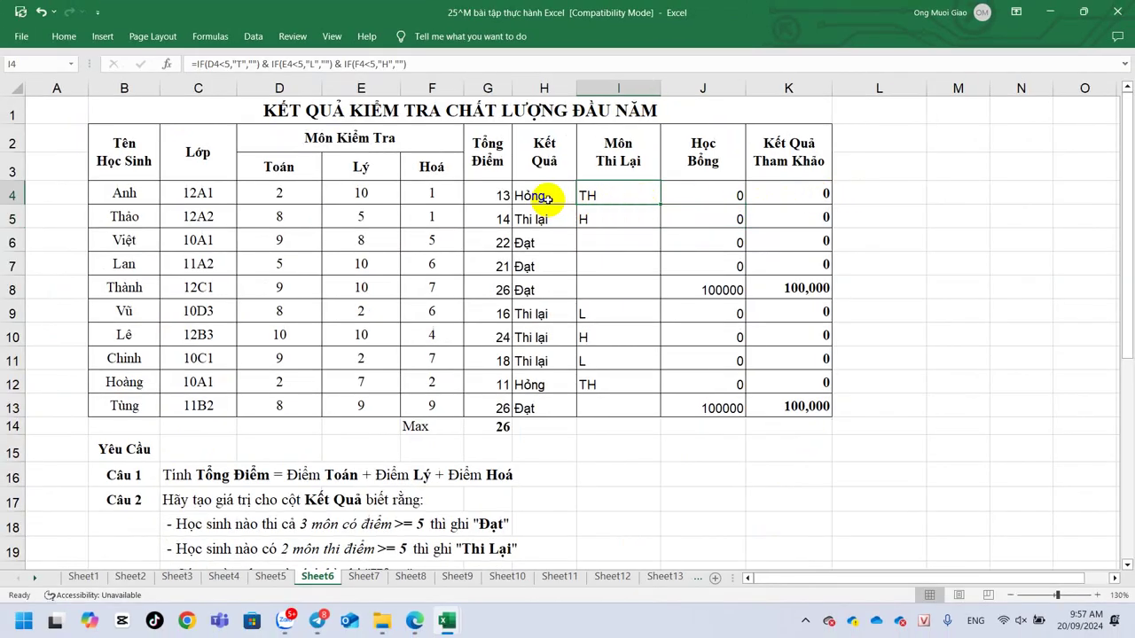
left_click(544, 198)
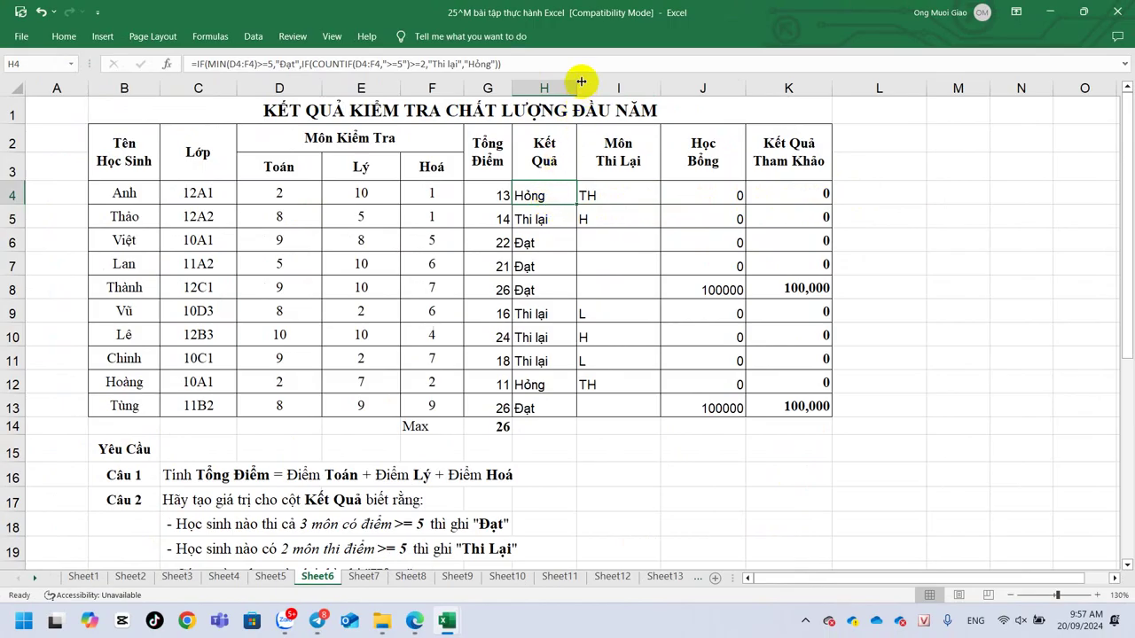
left_click(539, 62)
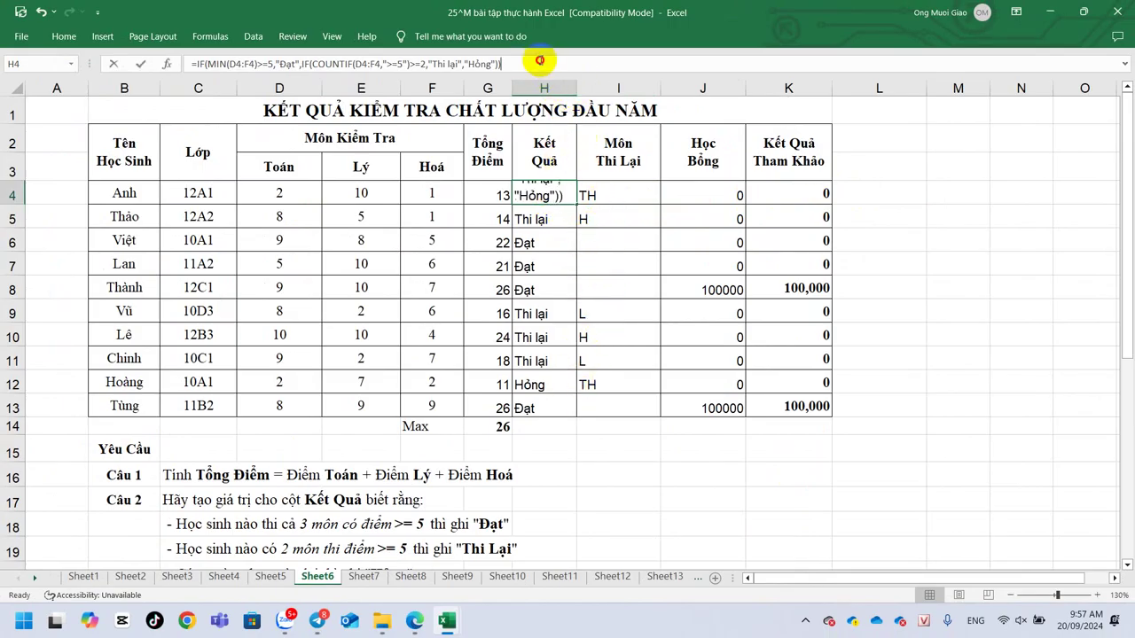
left_click(193, 64)
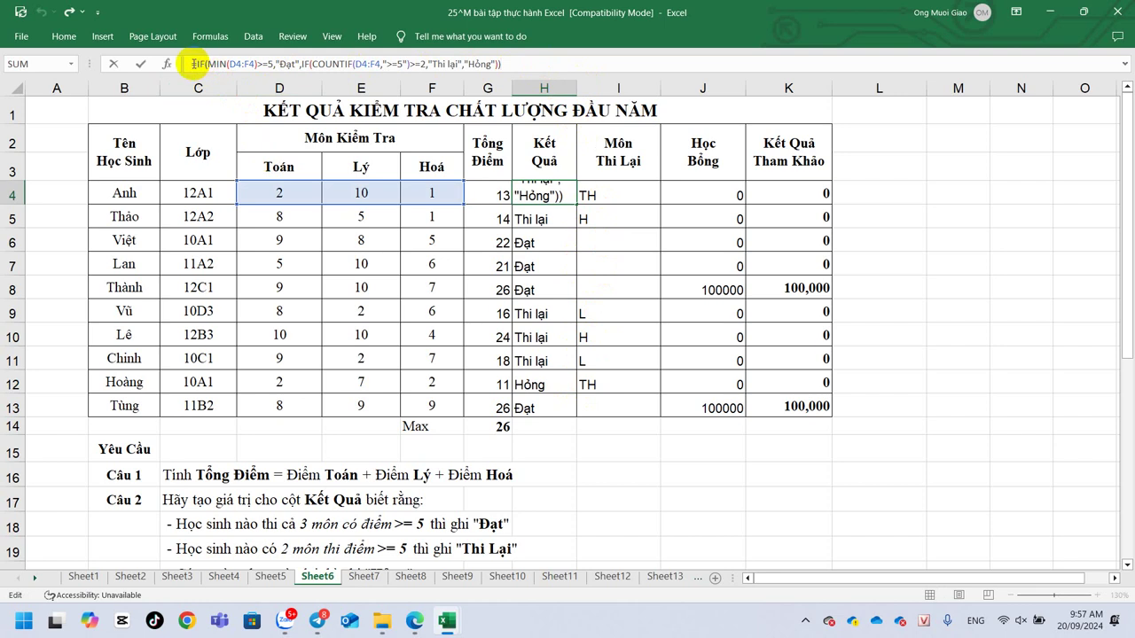
left_click_drag(193, 64, 547, 61)
key("ctrl+c")
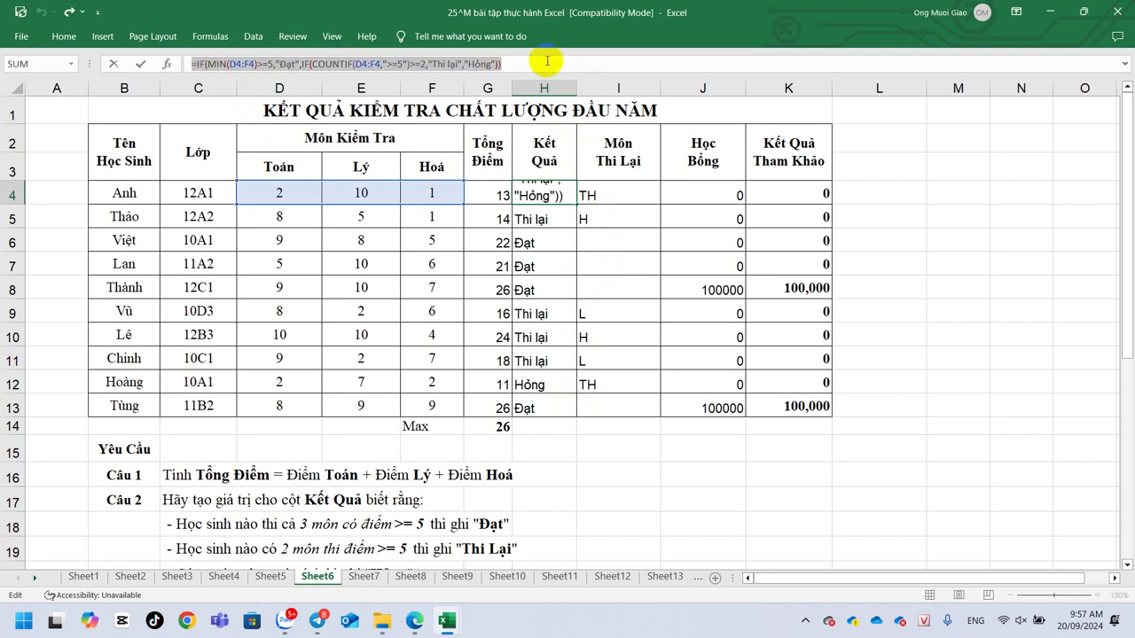
key("Escape")
left_click(585, 447)
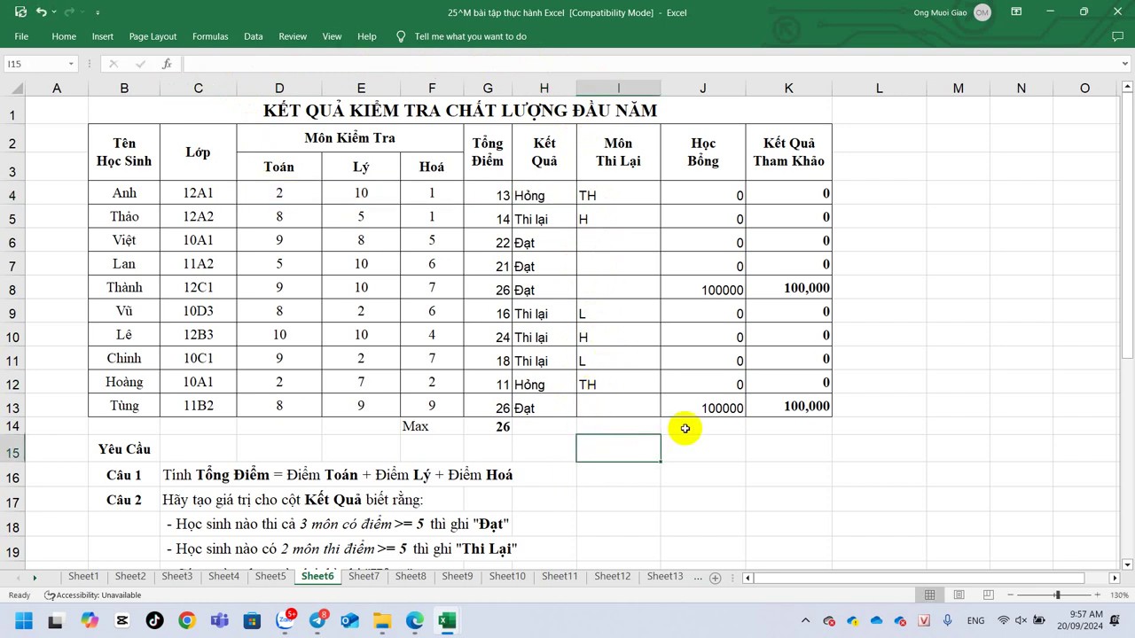
type("'")
key("ctrl+v")
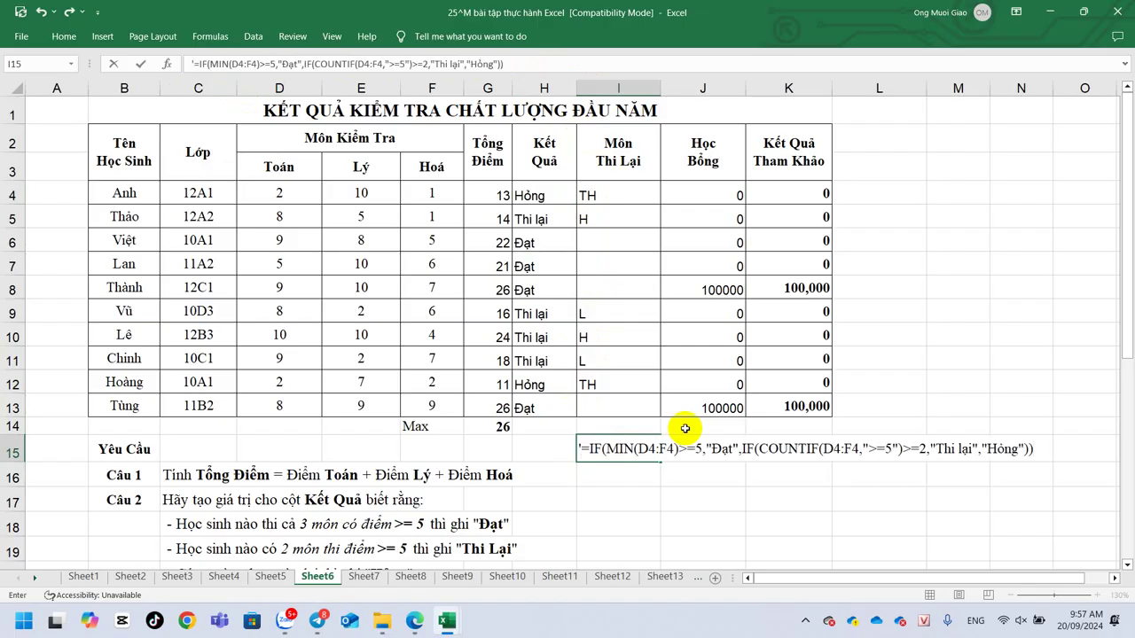
key("Return")
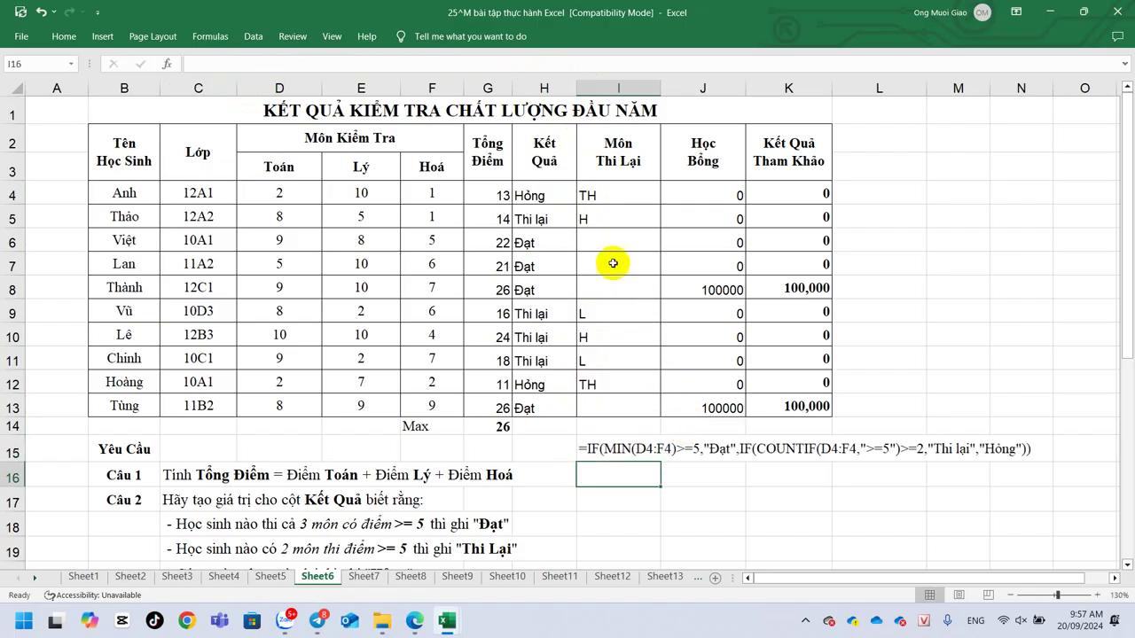
Copy I4's Môn Thi Lại formula and paste it as text into I16
left_click(608, 198)
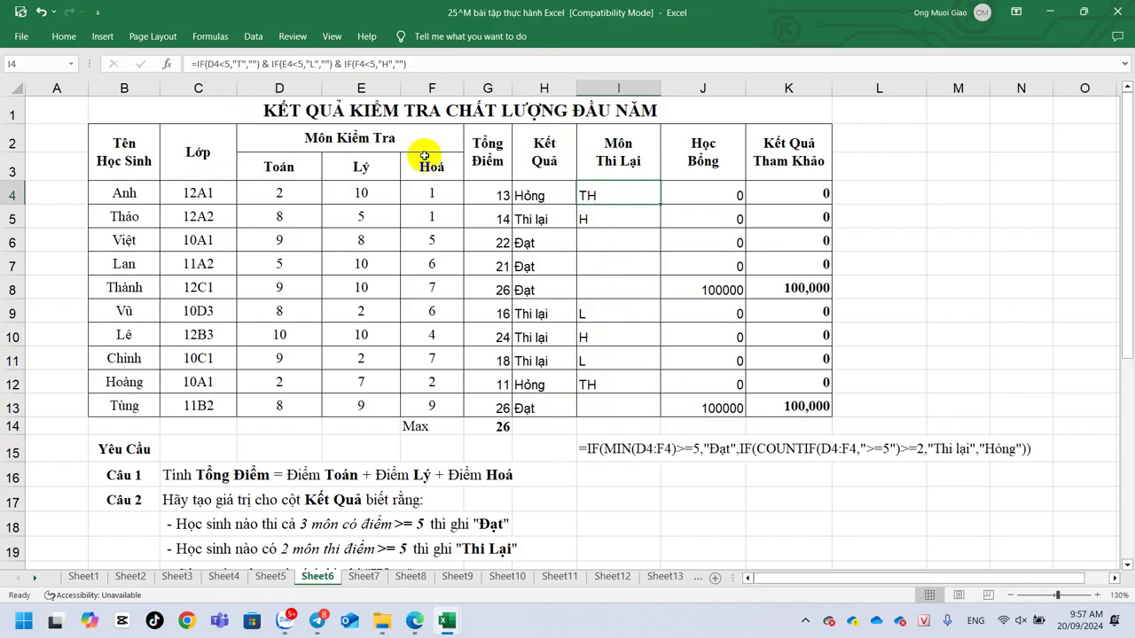
left_click_drag(429, 58, 2, 81)
key("ctrl+c")
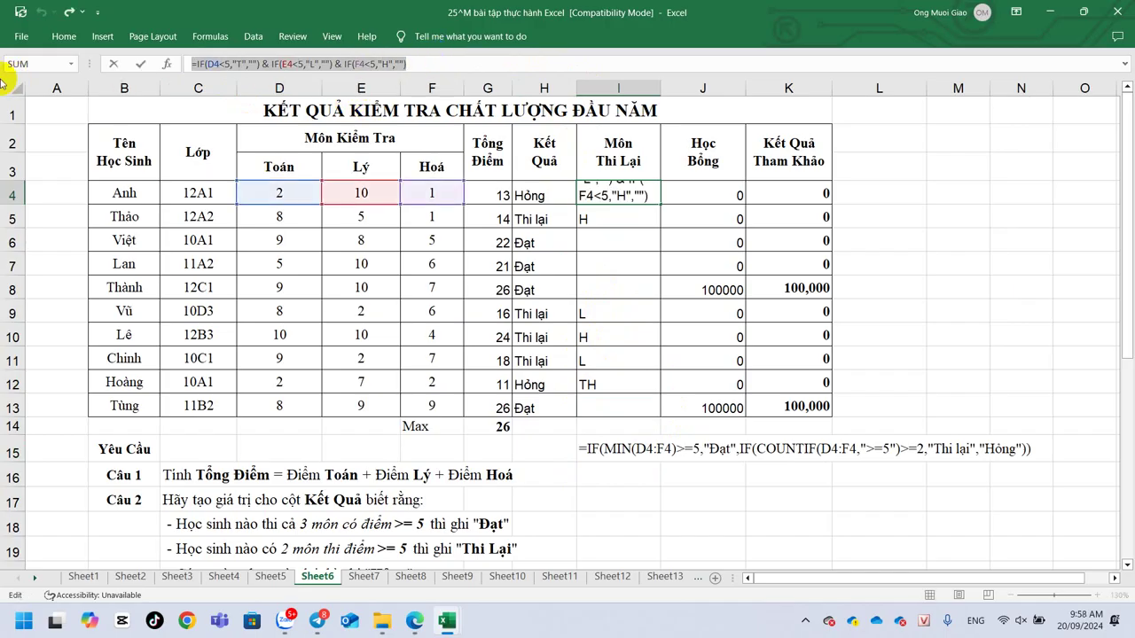
key("Escape")
left_click(607, 477)
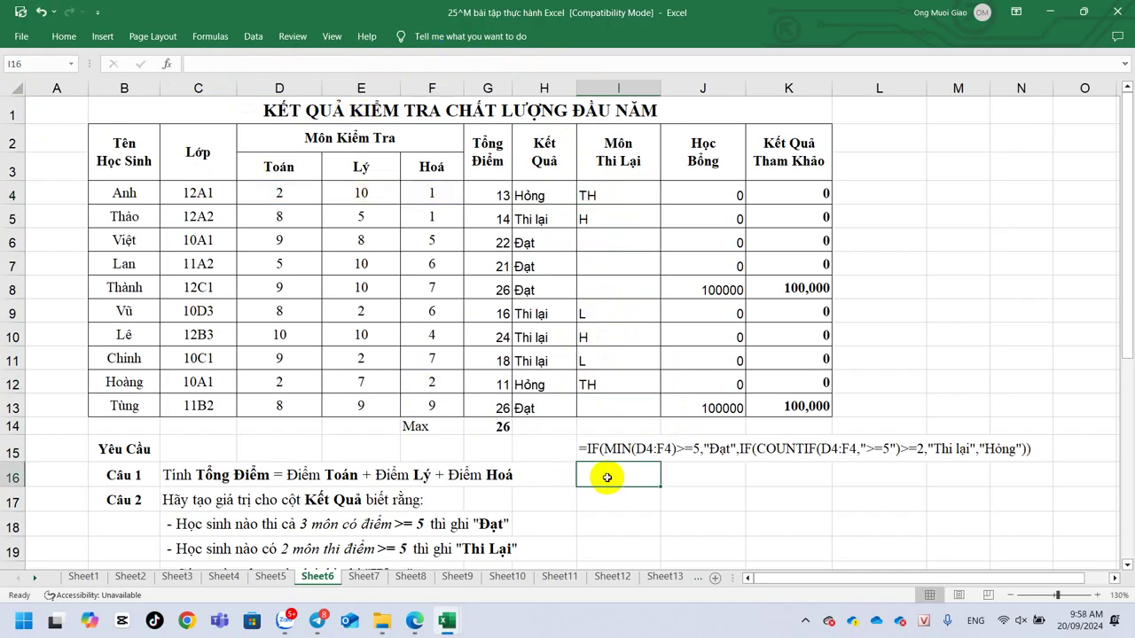
double_click(606, 477)
key("ctrl+v")
key("Return")
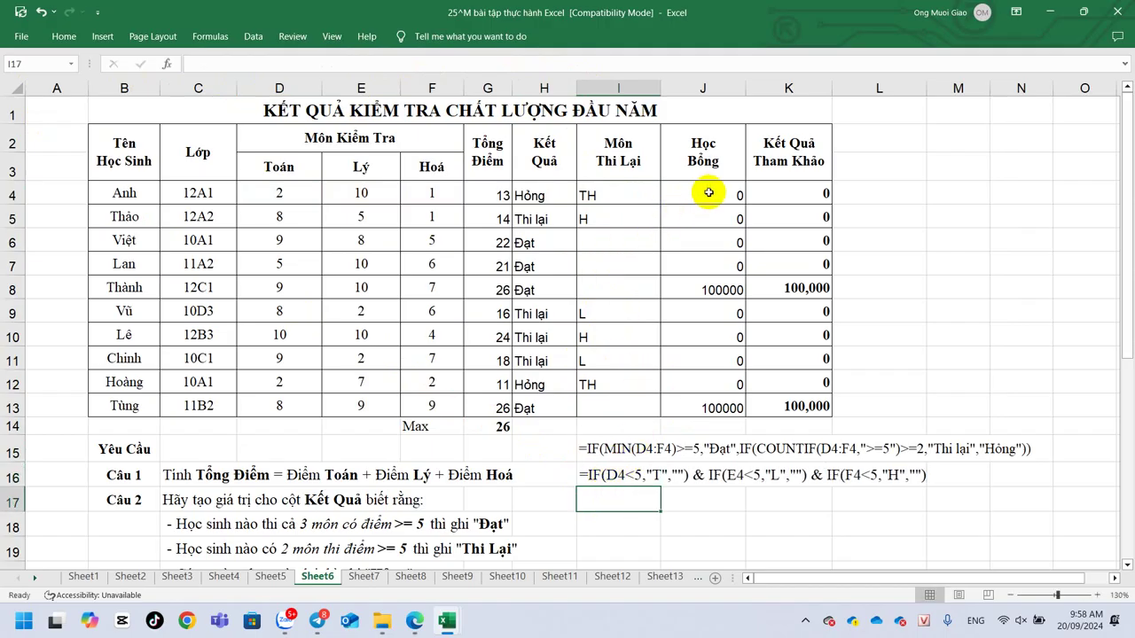
Copy J4's Học Bổng formula and paste it as text into I17
left_click(700, 190)
triple_click(222, 64)
key("ctrl+c")
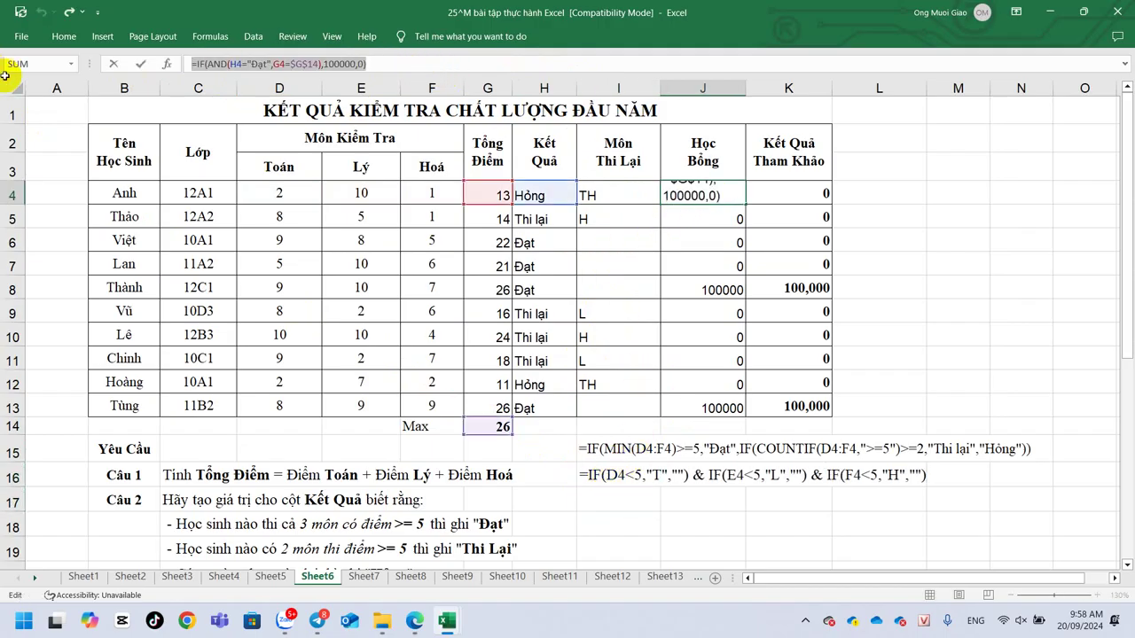
left_click(618, 501)
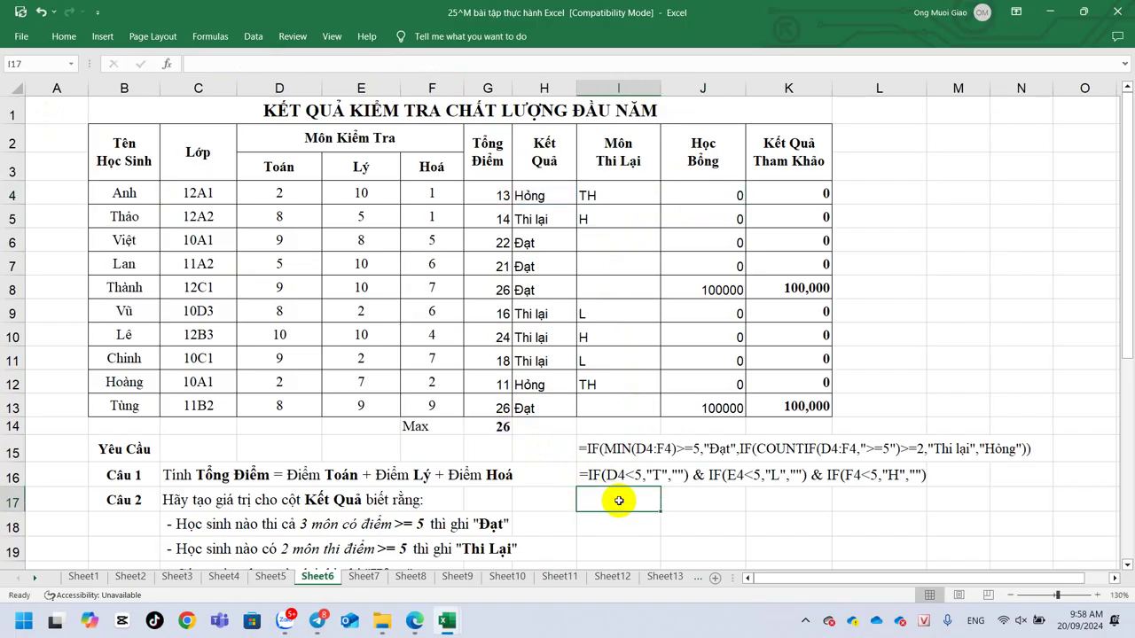
type("'")
key("ctrl+v")
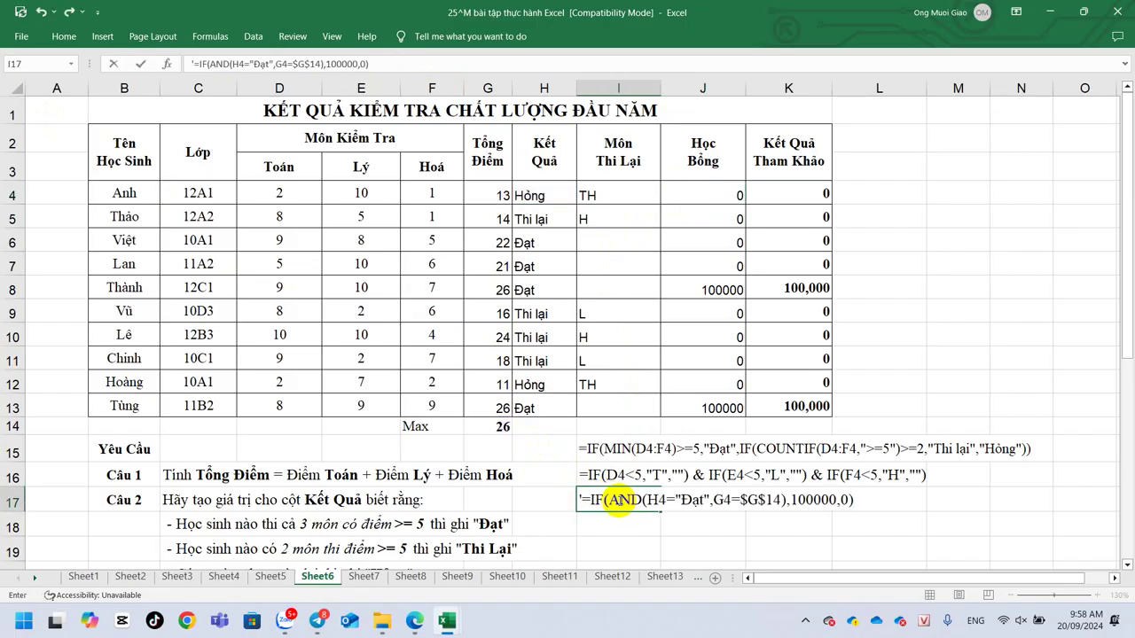
key("Return")
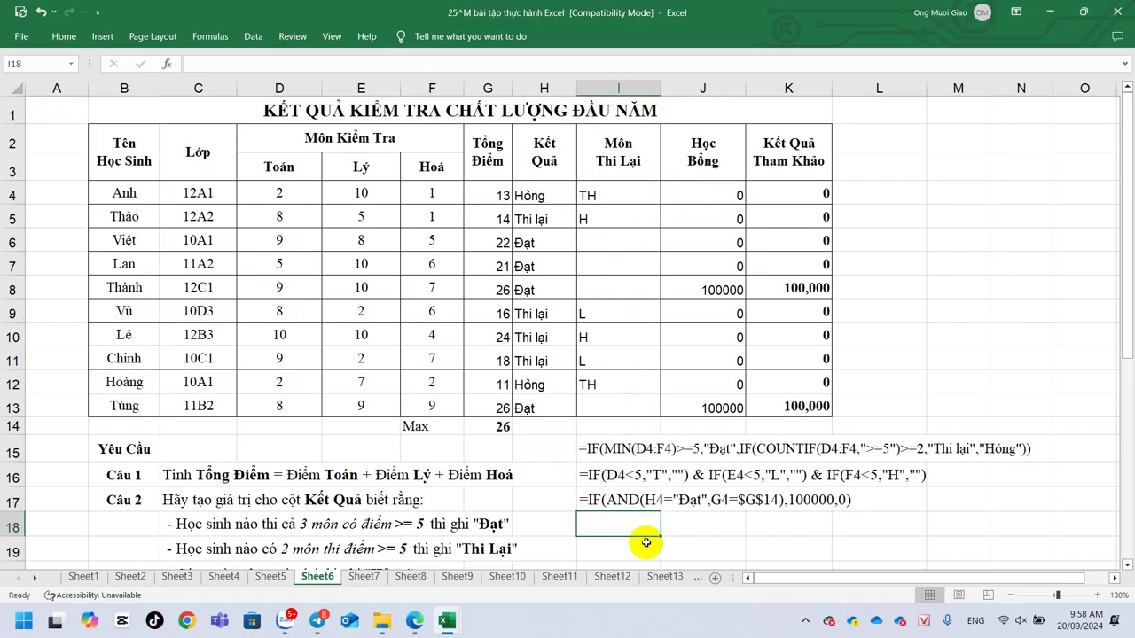
Select B1:N28, from the table title through the formula notes, and copy it
scroll(651, 511, "down", 1, "ctrl")
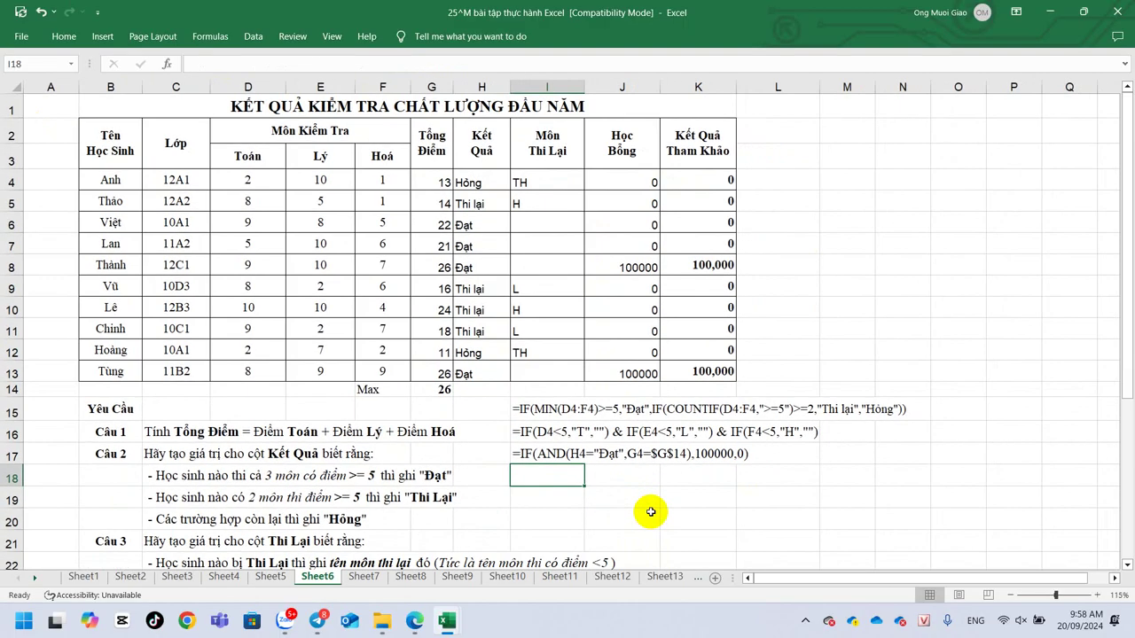
left_click(83, 103)
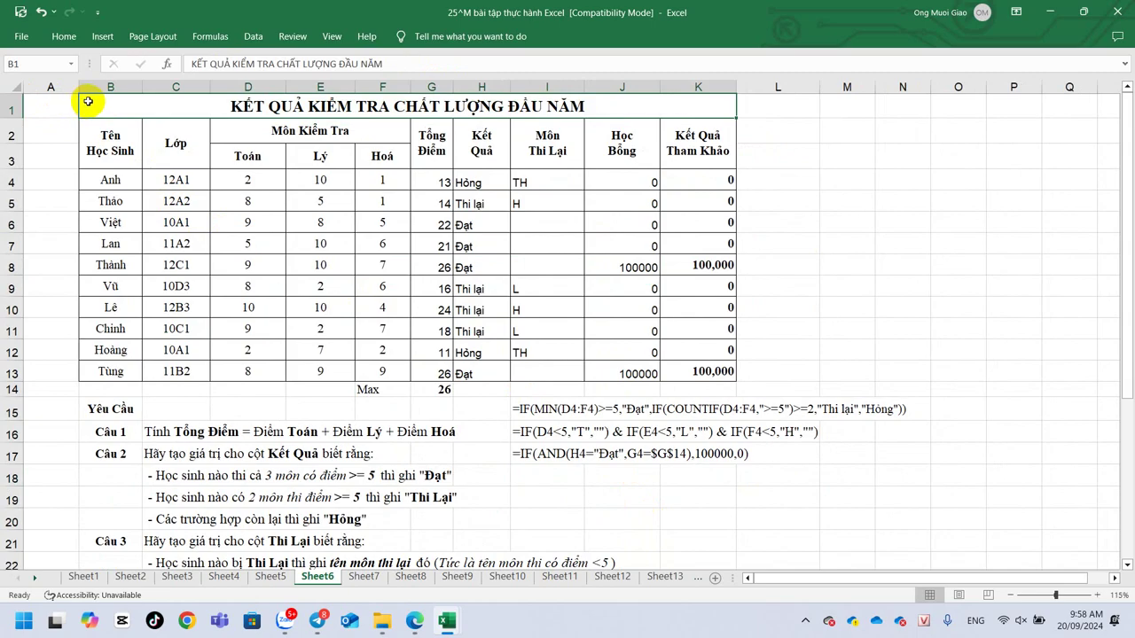
left_click(967, 375)
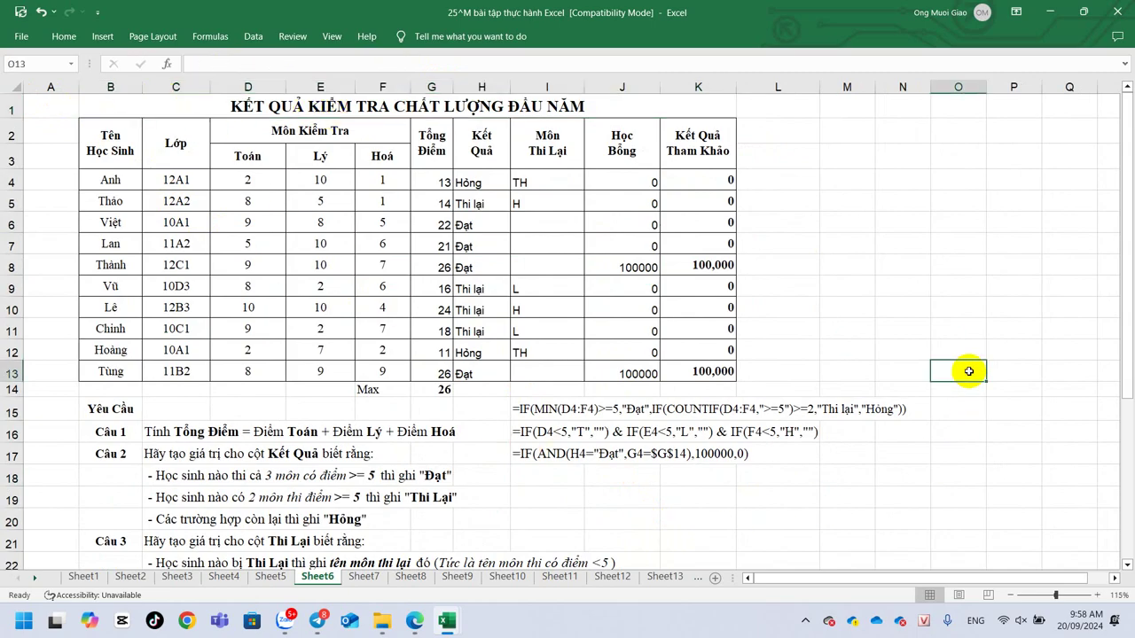
scroll(970, 371, "down", 2, "ctrl")
scroll(969, 372, "up", 1, "ctrl")
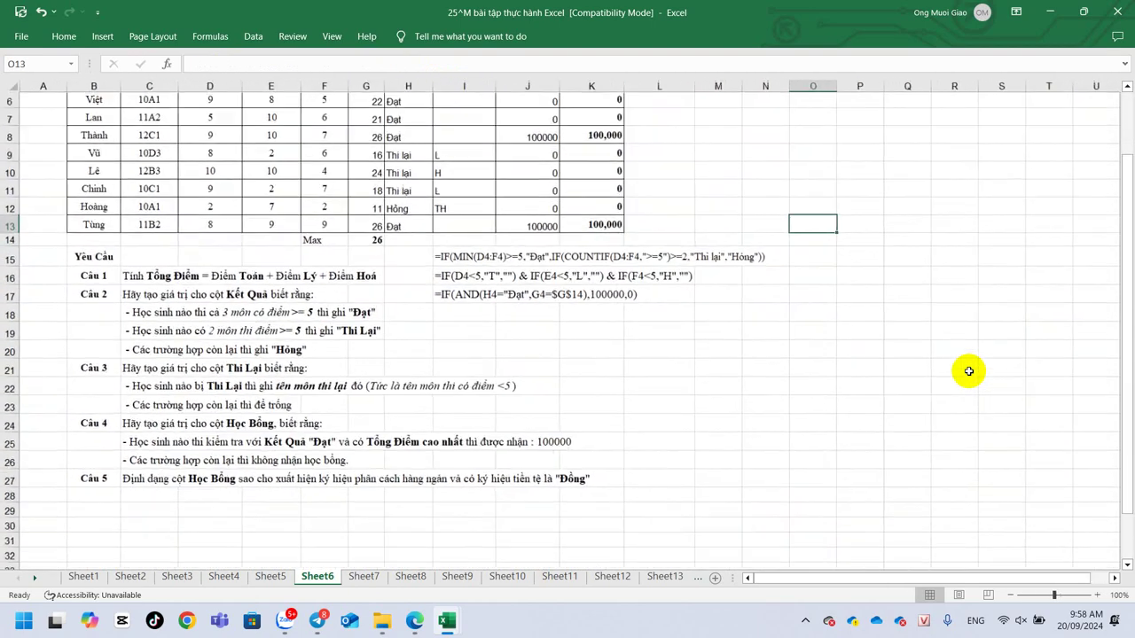
scroll(969, 371, "up", 2)
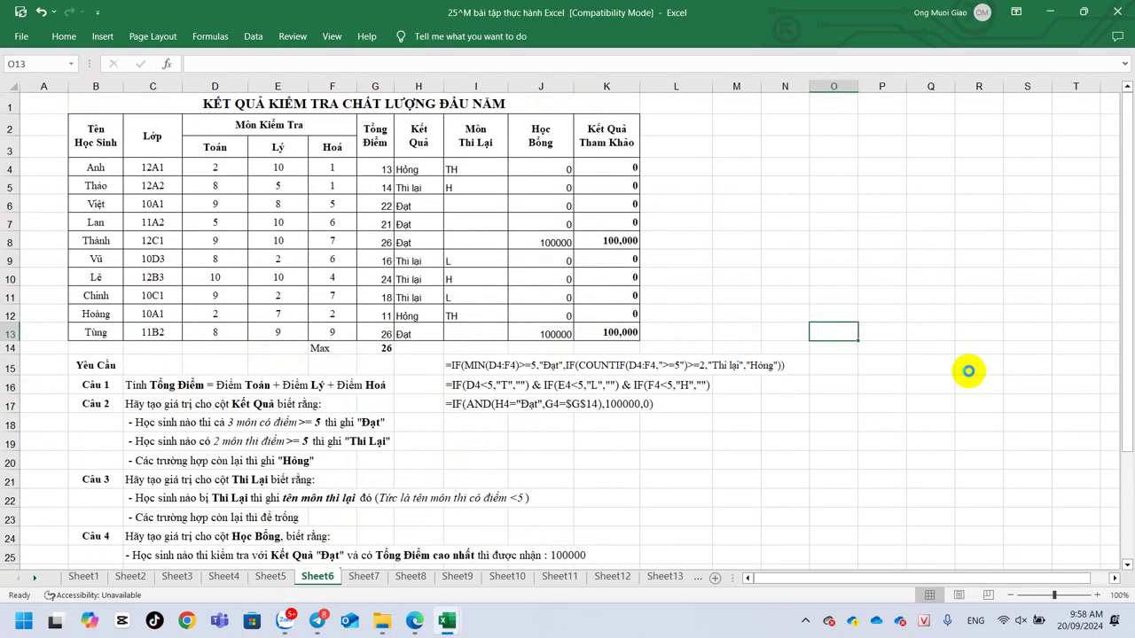
scroll(969, 372, "down", 1, "ctrl")
left_click(103, 95)
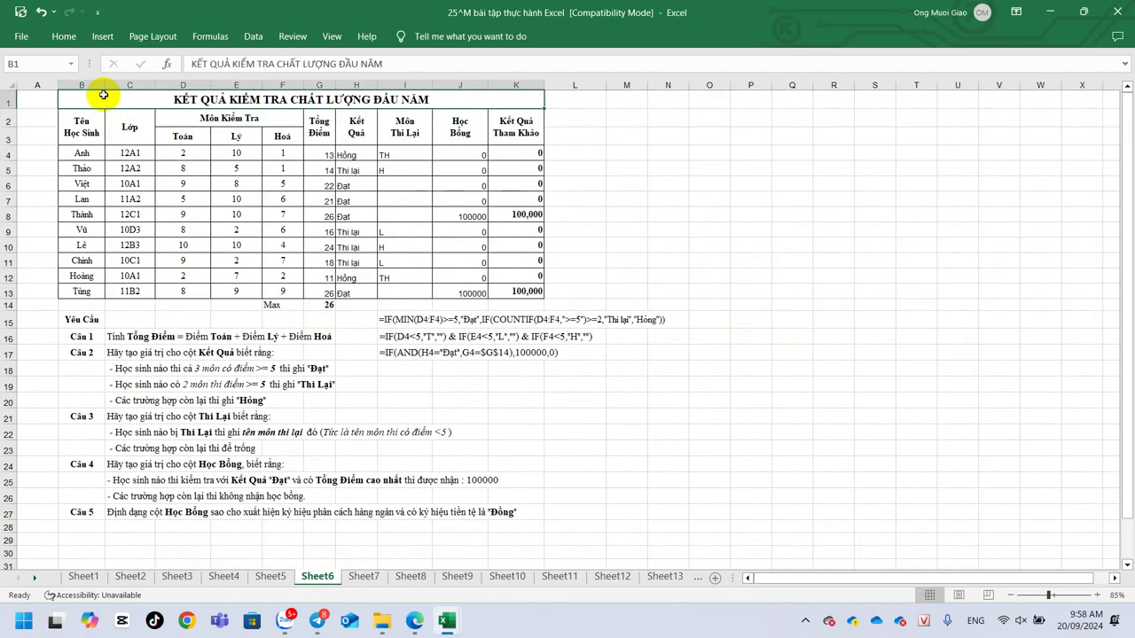
mouse_move(103, 95)
left_mouse_down()
mouse_move(684, 510)
mouse_move(681, 526)
left_mouse_up()
key("ctrl+c")
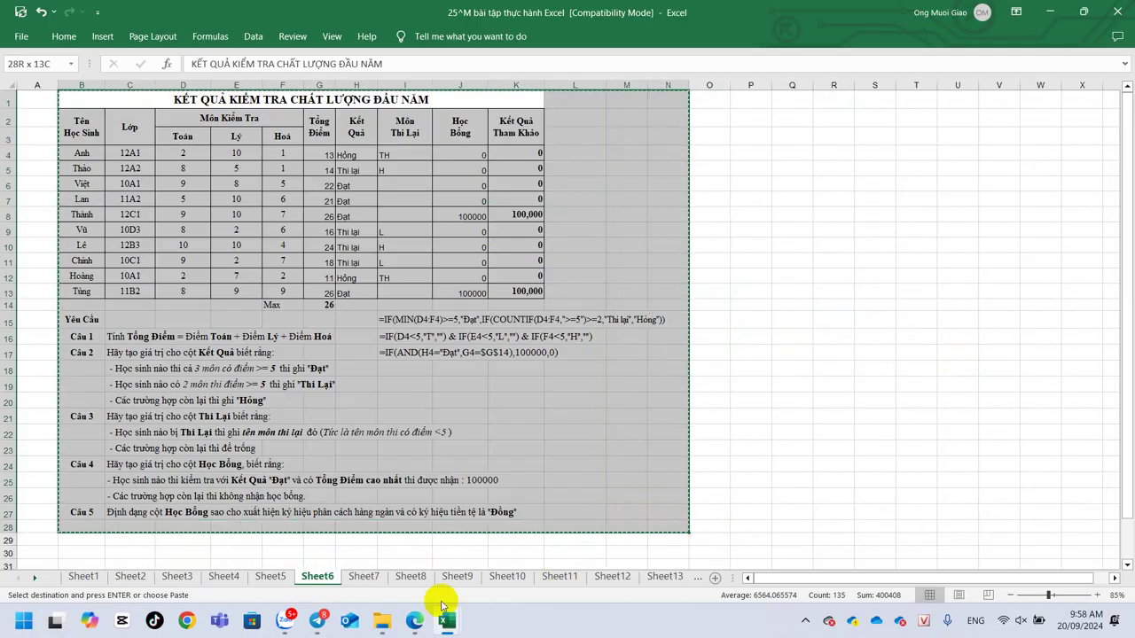
Paste the copied results table into the Zalo conversation and send it as an image
left_click(285, 621)
left_click(390, 586)
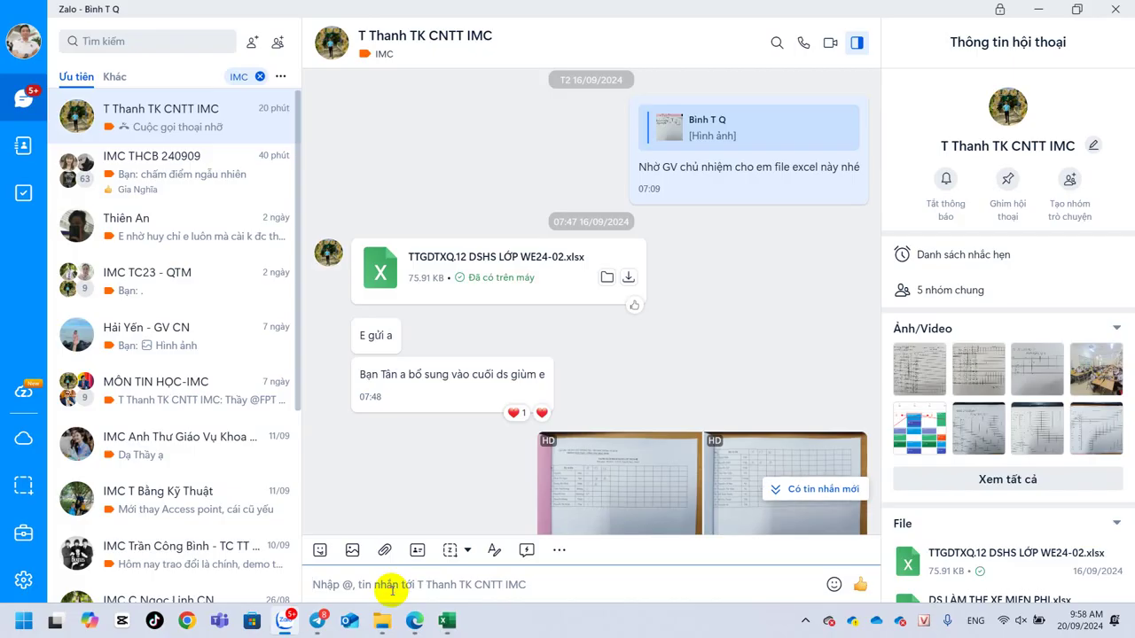
key("ctrl+v")
left_click(691, 486)
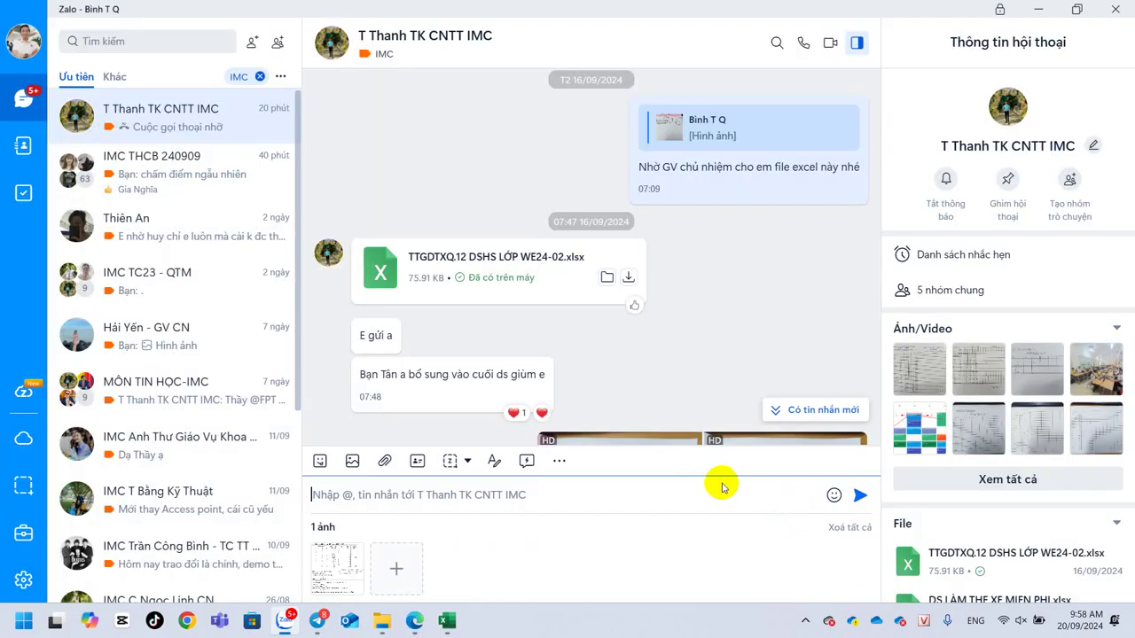
left_click(855, 494)
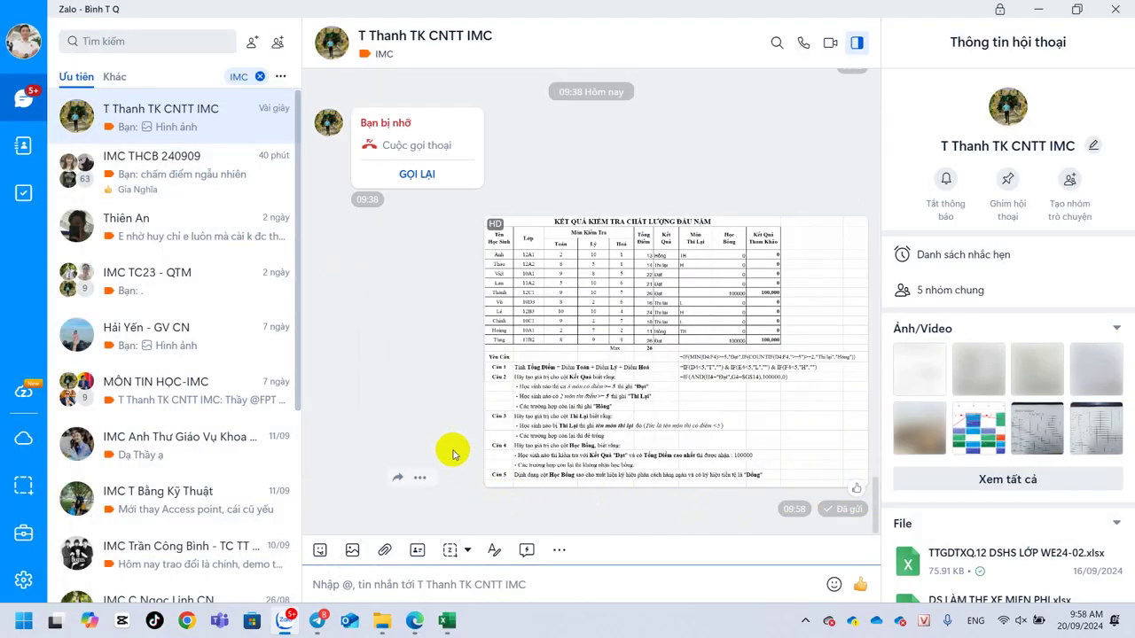